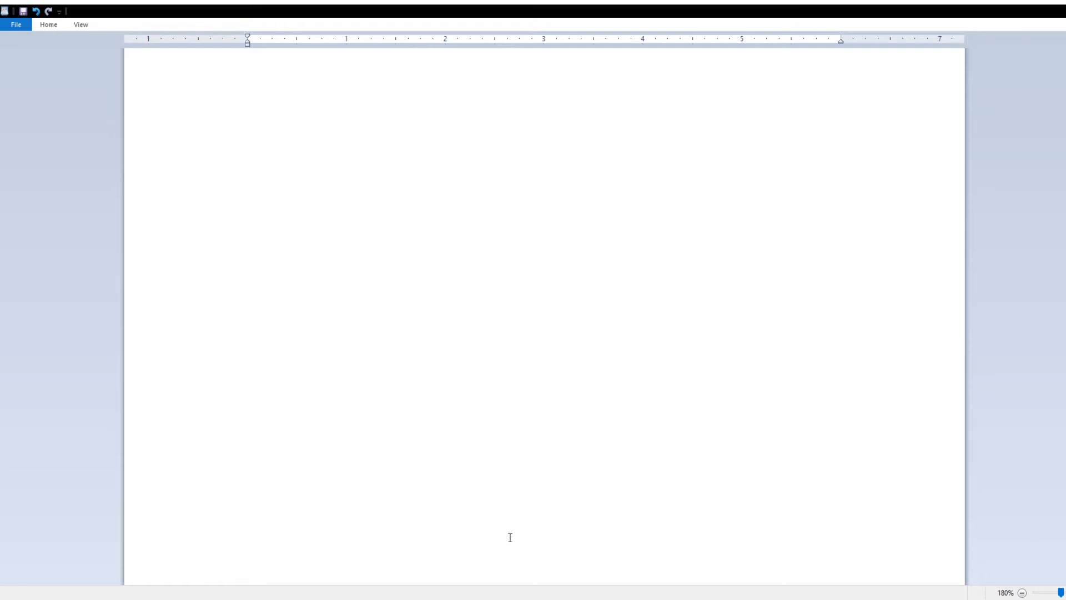
Step: Write the 'Chapter 2' heading and an opening paragraph about Eranthis following the sound of stomping metal all night
type("Chapter 2")
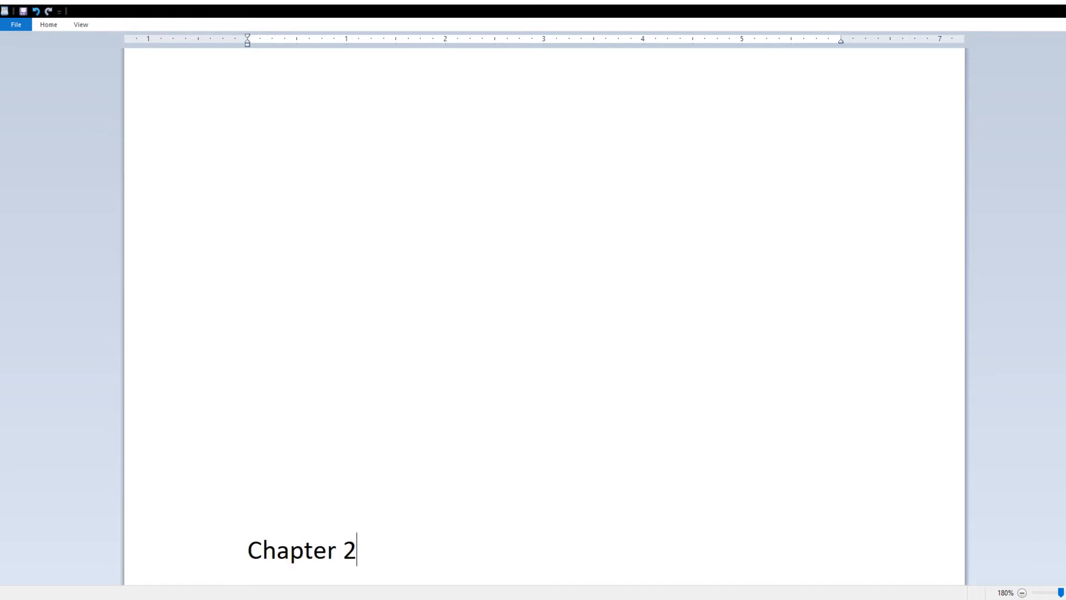
key("Return")
key("Return")
key("Return")
key("Return")
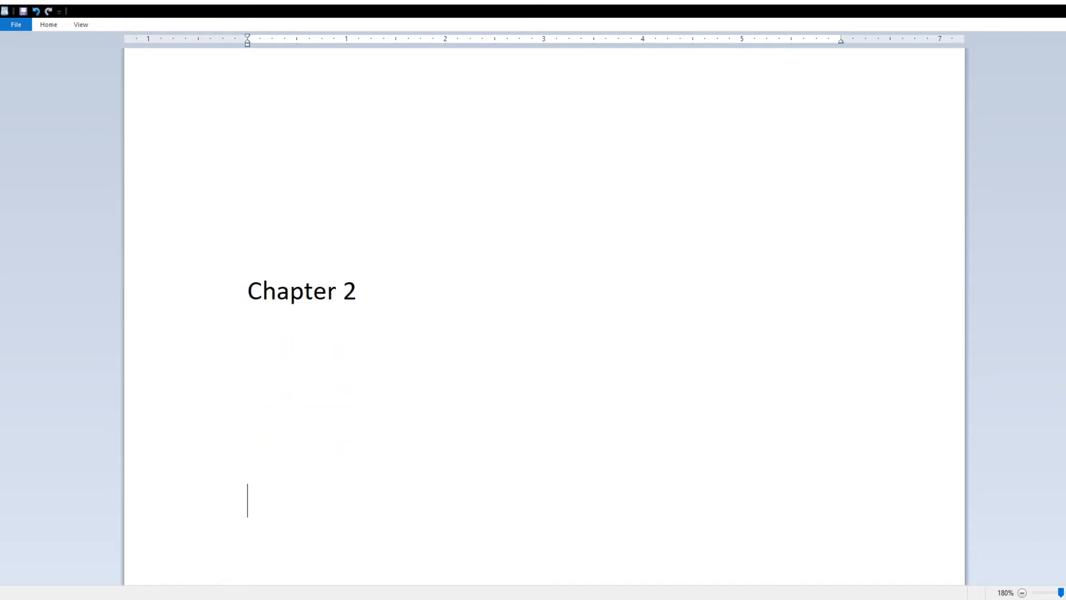
type("Eranthis trudged through the forest all nihg")
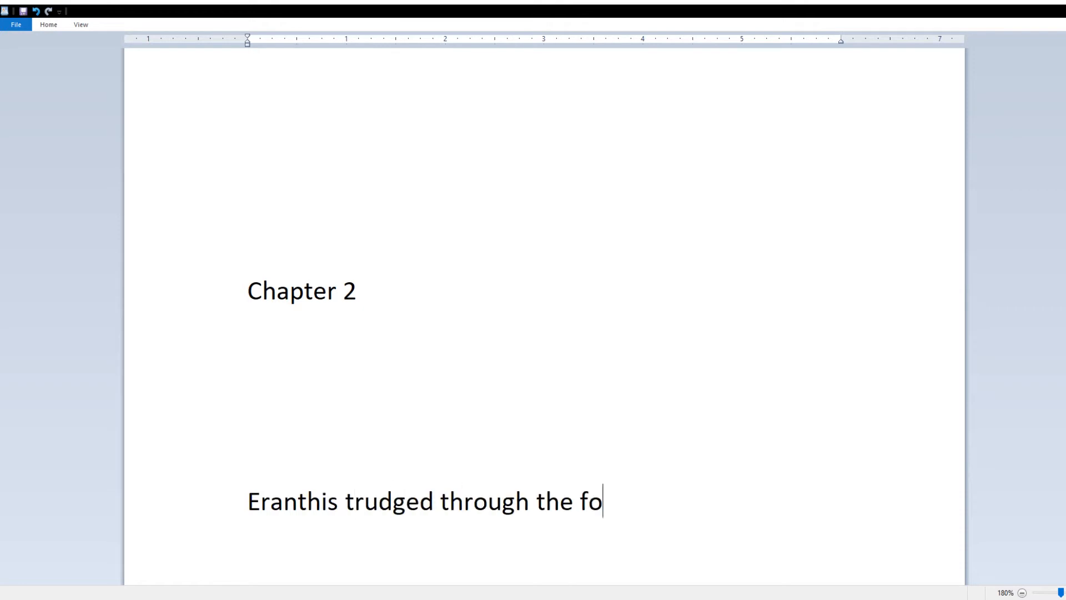
key("BackSpace")
key("BackSpace")
type("ght.")
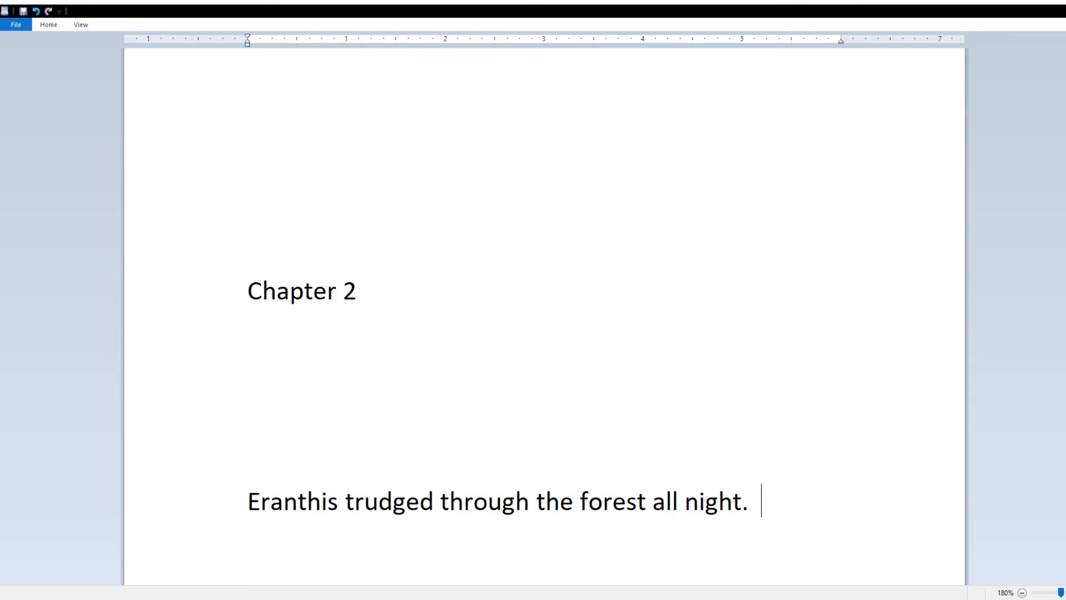
type("Often it was too dark to see")
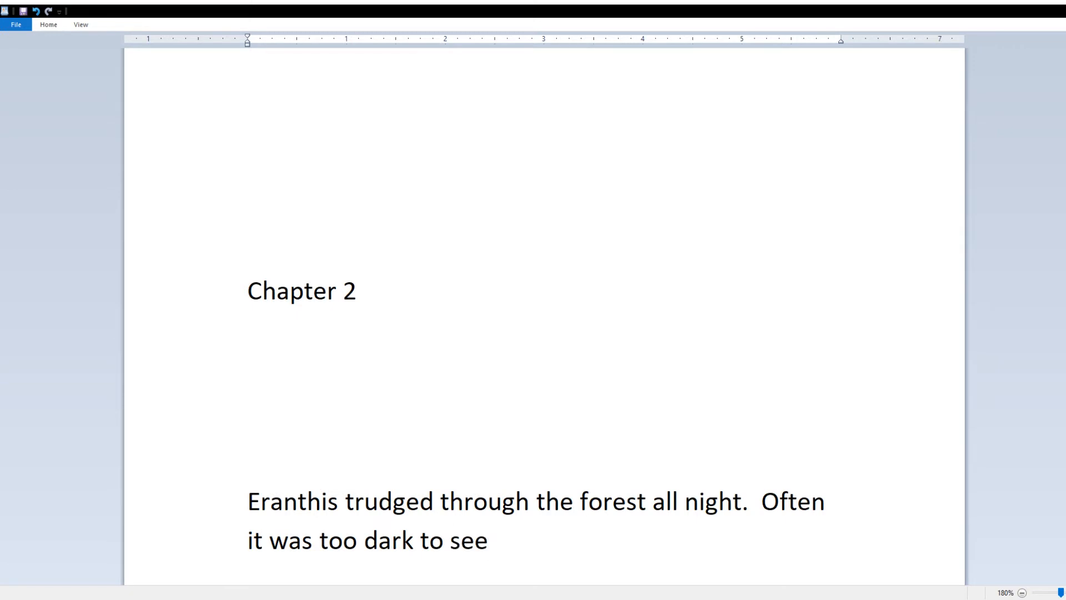
type(", and she")
key("BackSpace")
key("BackSpace")
key("BackSpace")
key("BackSpace")
key("BackSpace")
key("BackSpace")
key("BackSpace")
key("BackSpace")
key("BackSpace")
type("and she")
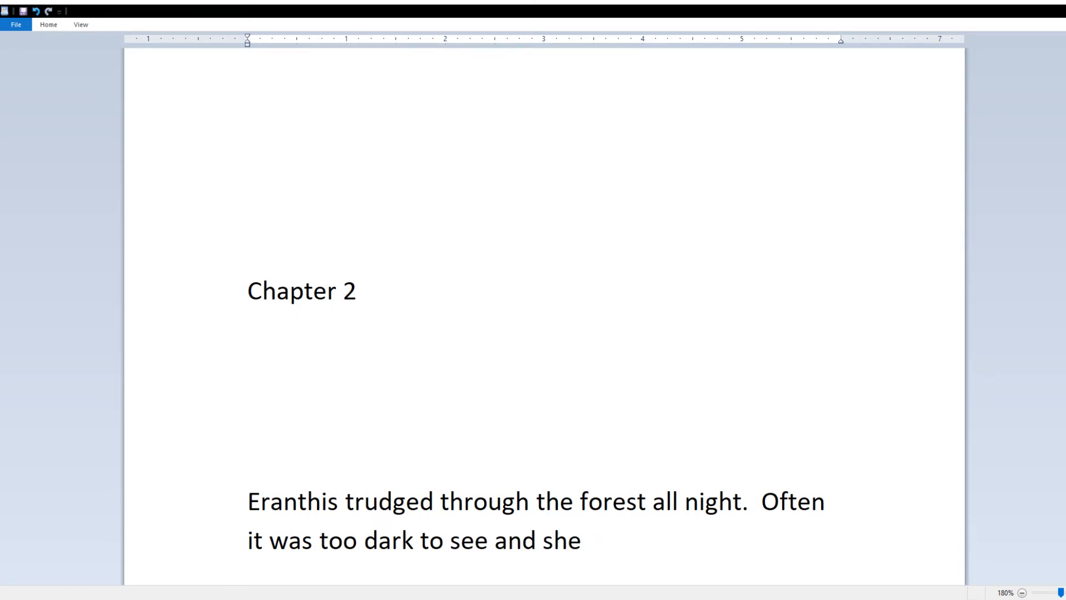
type(" just followed the sound of ")
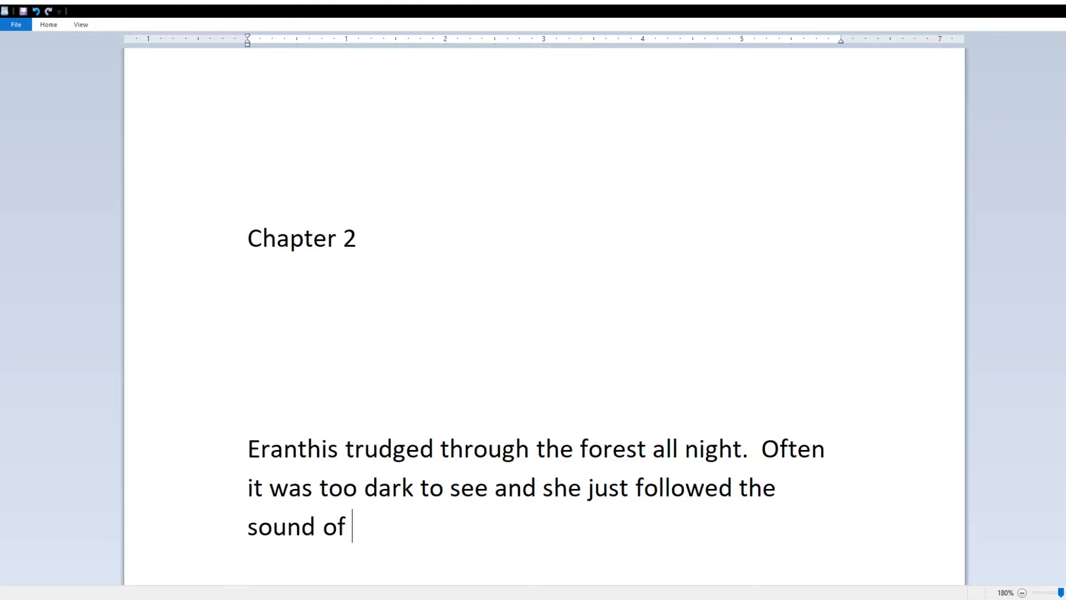
type("stomping metal.")
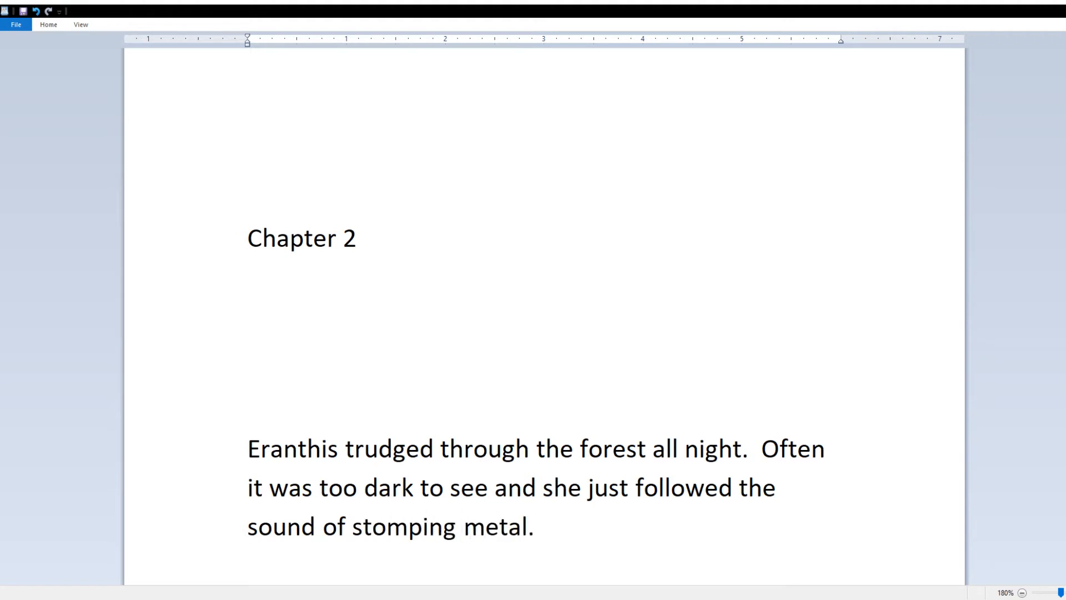
key("Return")
Step: Write how Eranthis slipped on her pillaged shoes and was told to throw away her blood-soaked bed shirt
type("She had been ")
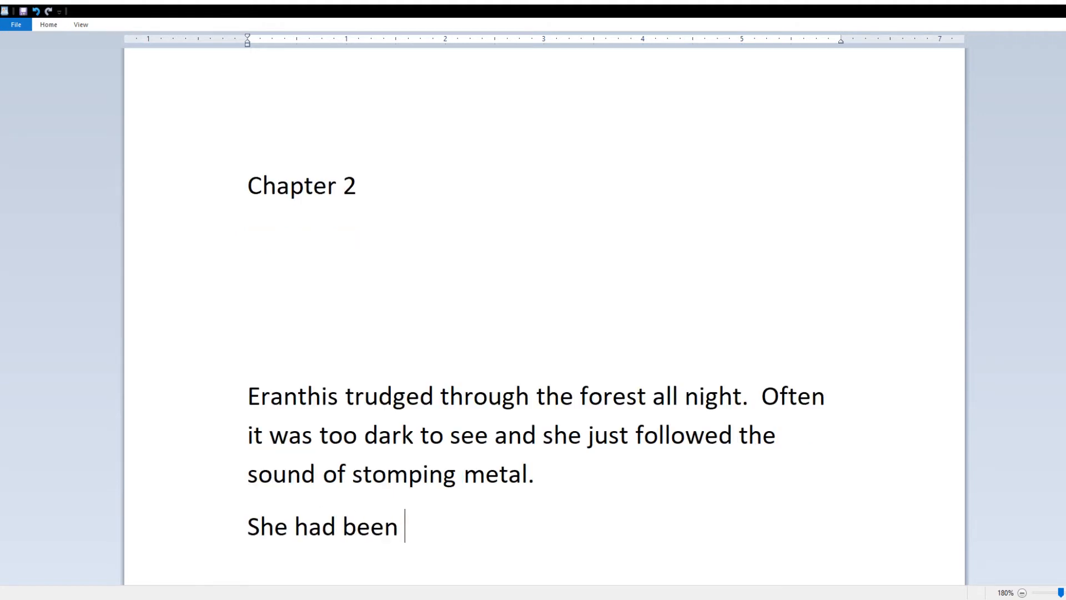
type("allowed a moment to slip on her pillaged shoes, but")
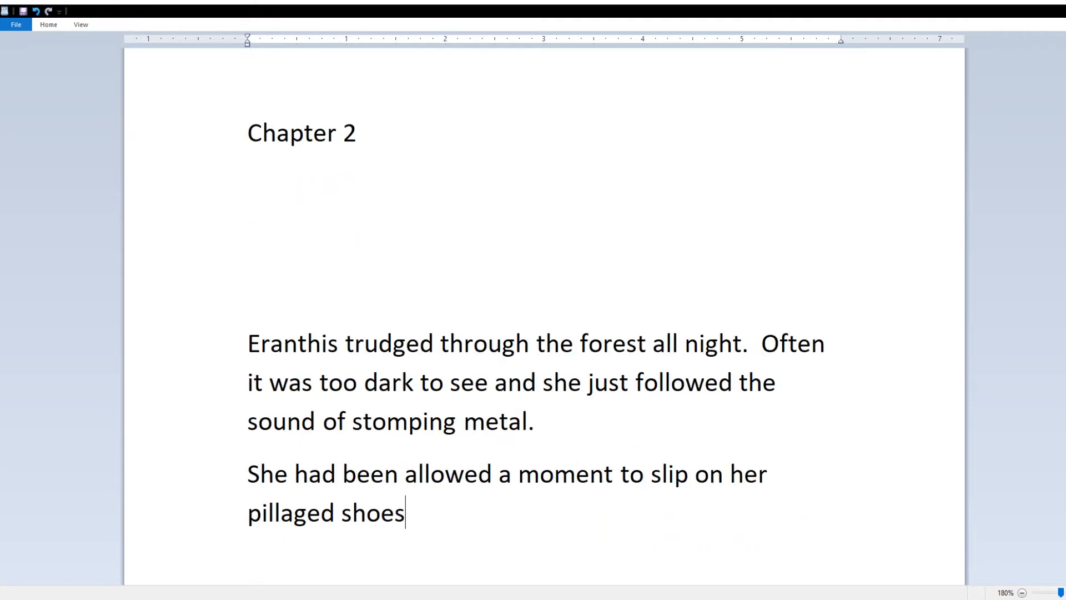
key("BackSpace")
key("BackSpace")
key("BackSpace")
type("and the other clothes she")
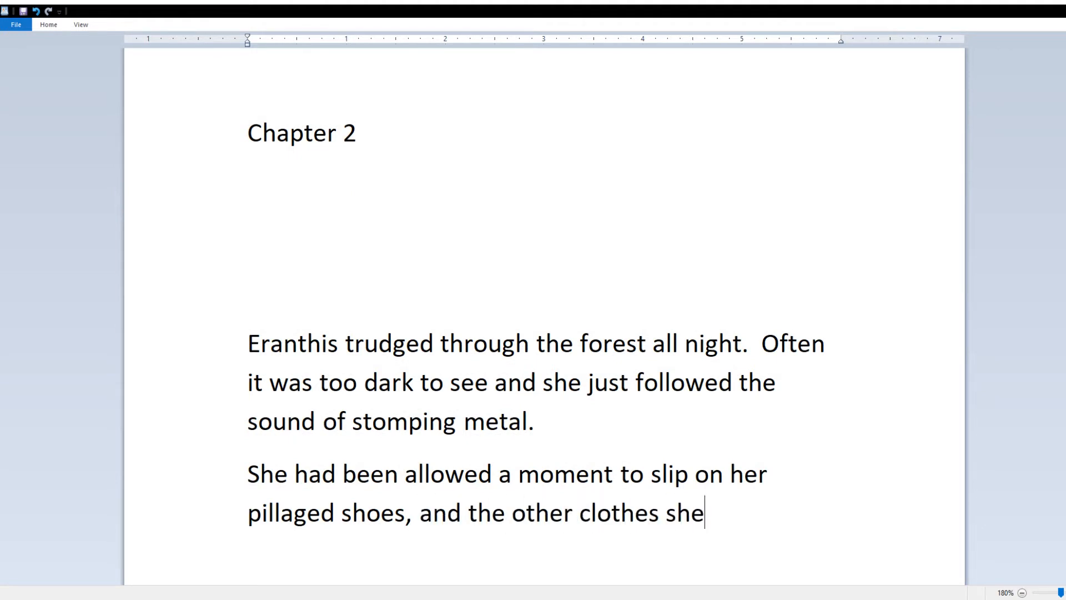
type(" changed into as she went.  ")
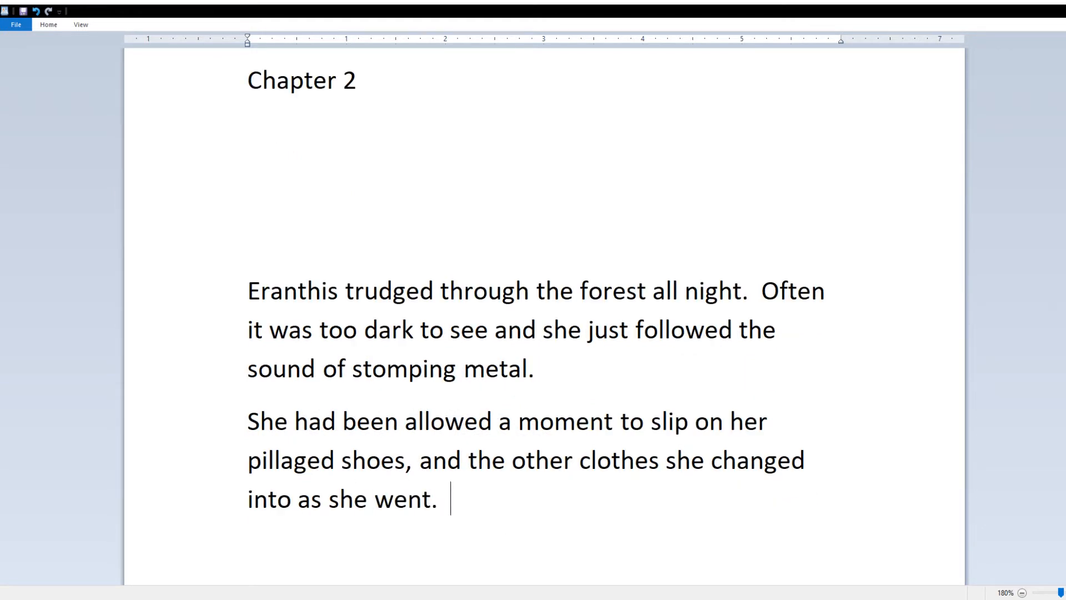
type("The black knight told Eranthis not to throw her bed shirt")
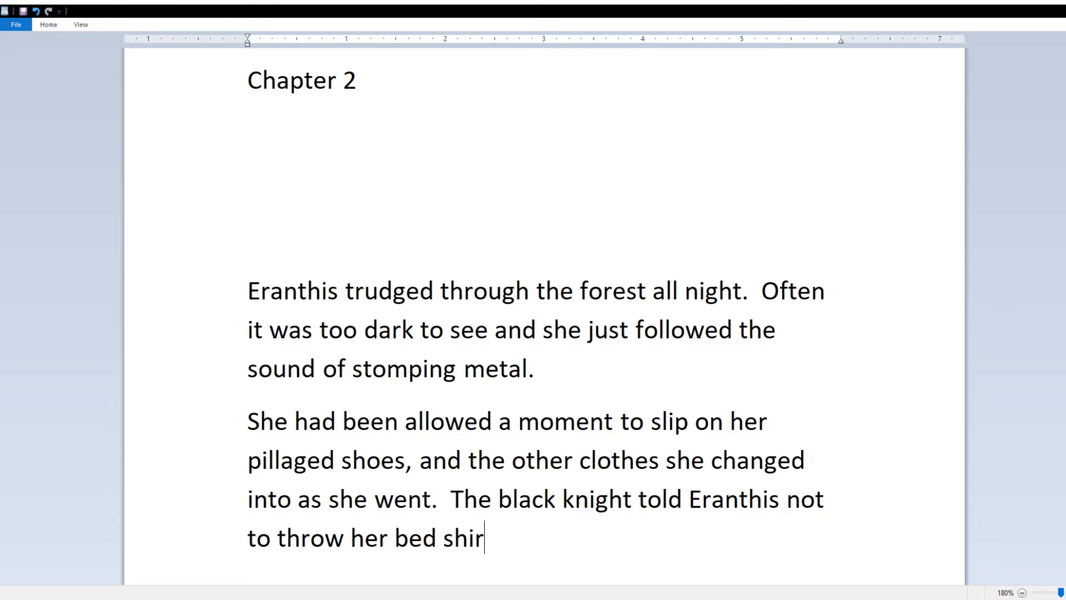
key("BackSpace")
key("BackSpace")
key("BackSpace")
key("BackSpace")
key("BackSpace")
key("BackSpace")
key("BackSpace")
key("BackSpace")
type("lood-soaked bed shirt")
left_click(344, 537)
type("away")
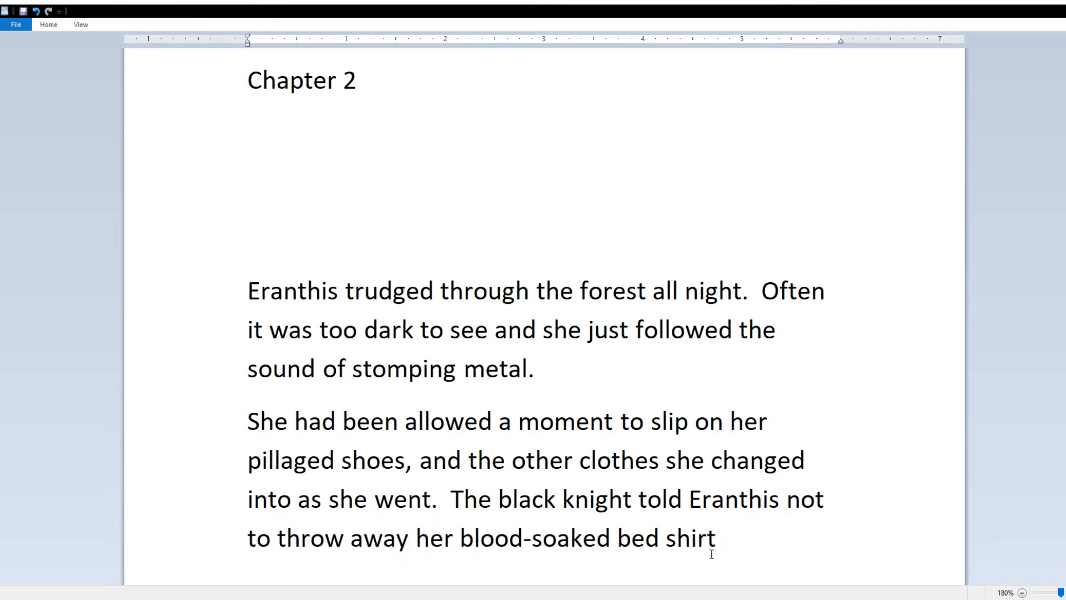
key("End")
Step: Add that the shirt would show their way through the forest, so she kept it to dab her nose and eyes
type("; the Eglantines would use")
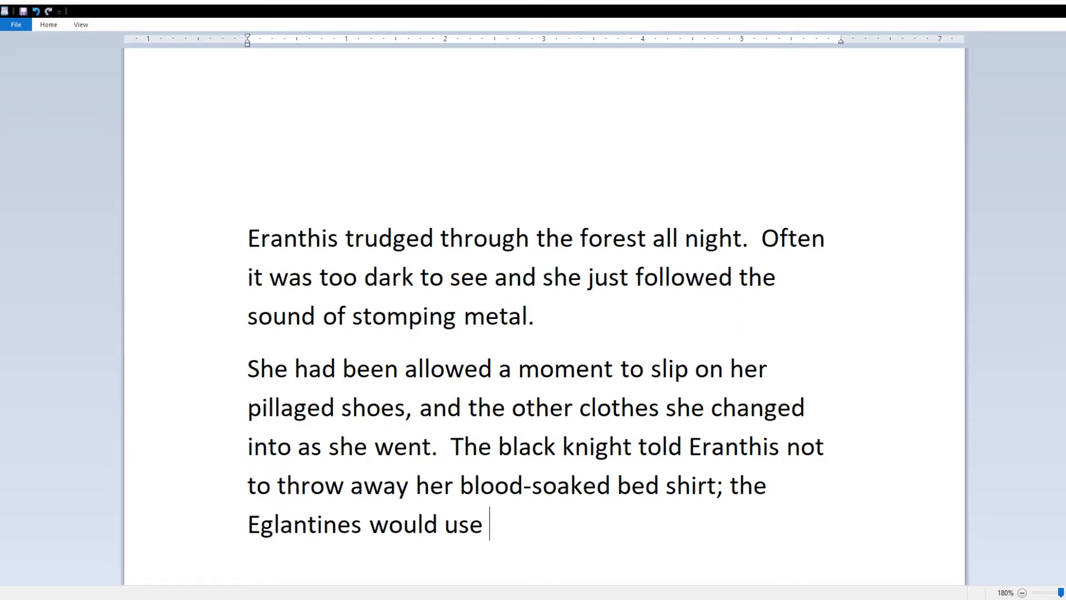
key("ctrl+BackSpace")
key("ctrl+BackSpace")
key("ctrl+BackSpace")
key("ctrl+BackSpace")
type("it would show which way they")
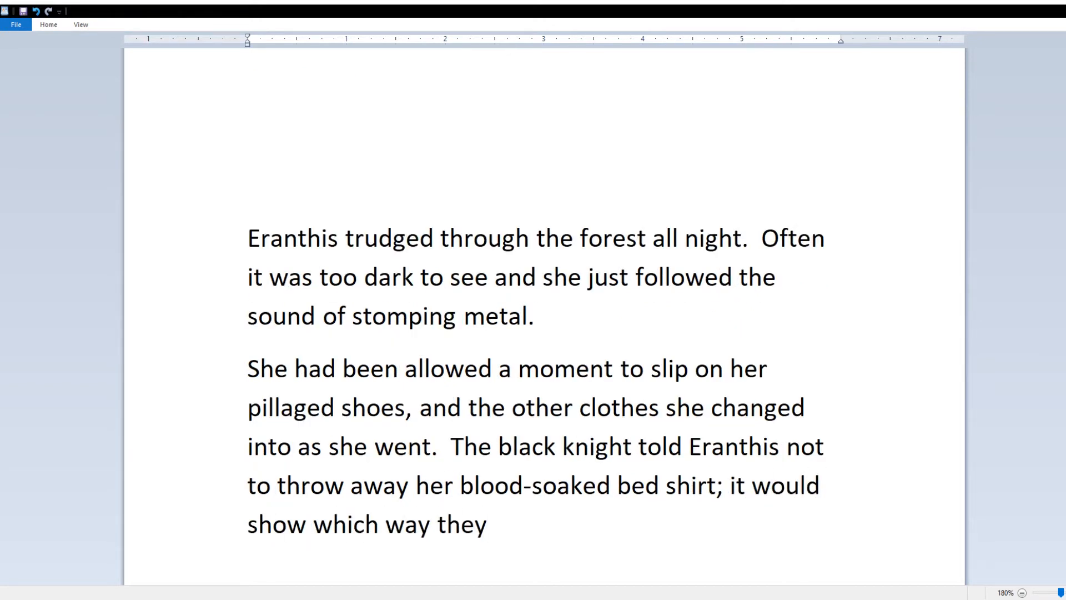
key("BackSpace")
key("BackSpace")
key("BackSpace")
key("BackSpace")
type("through the foret")
key("BackSpace")
type("st they went.  So Eranthis kept it ")
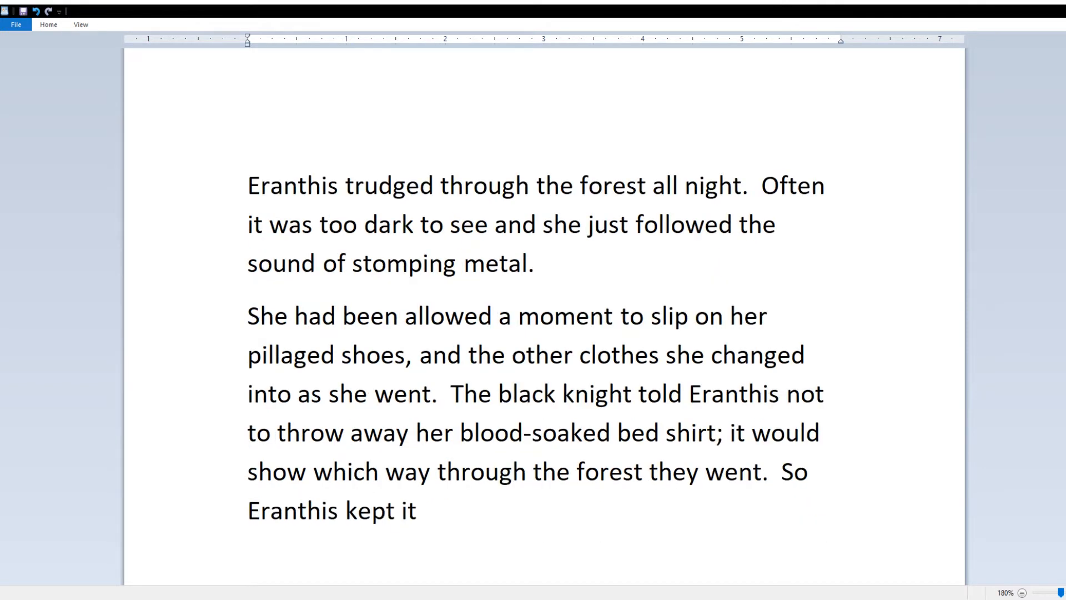
type("under her arm, and used it to dab a")
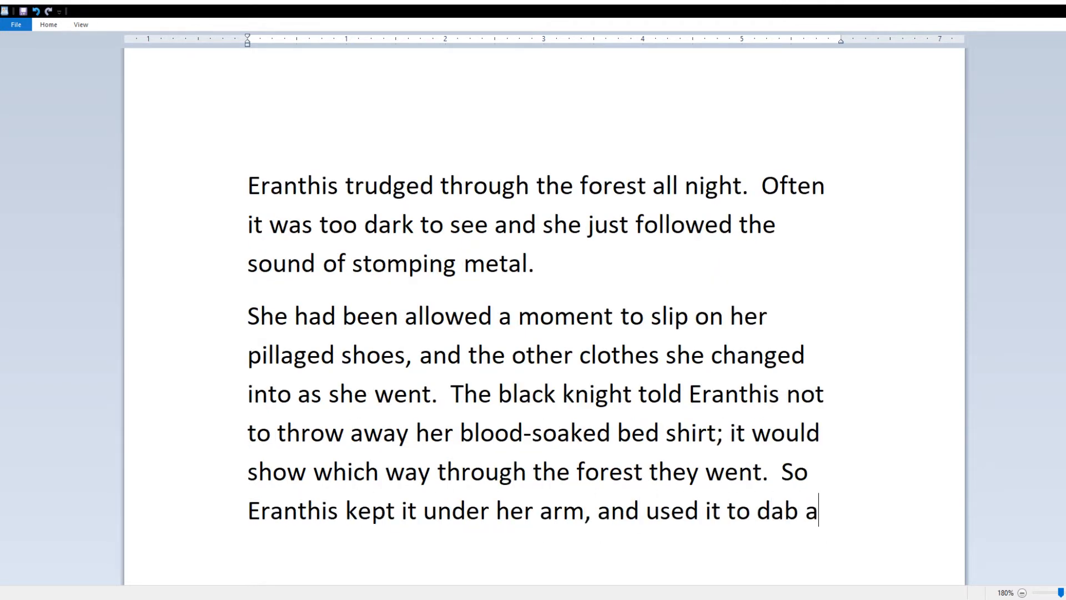
type("t her nose and eyes.")
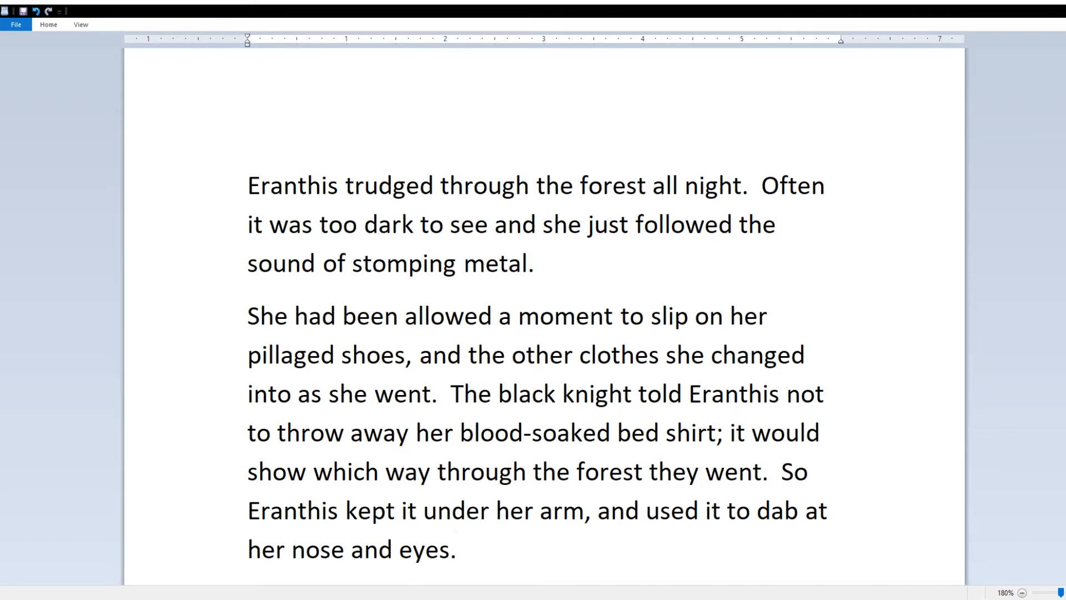
key("Return")
Step: Write that her head ached and felt empty and her face throbbed like a drum
type("Her head ")
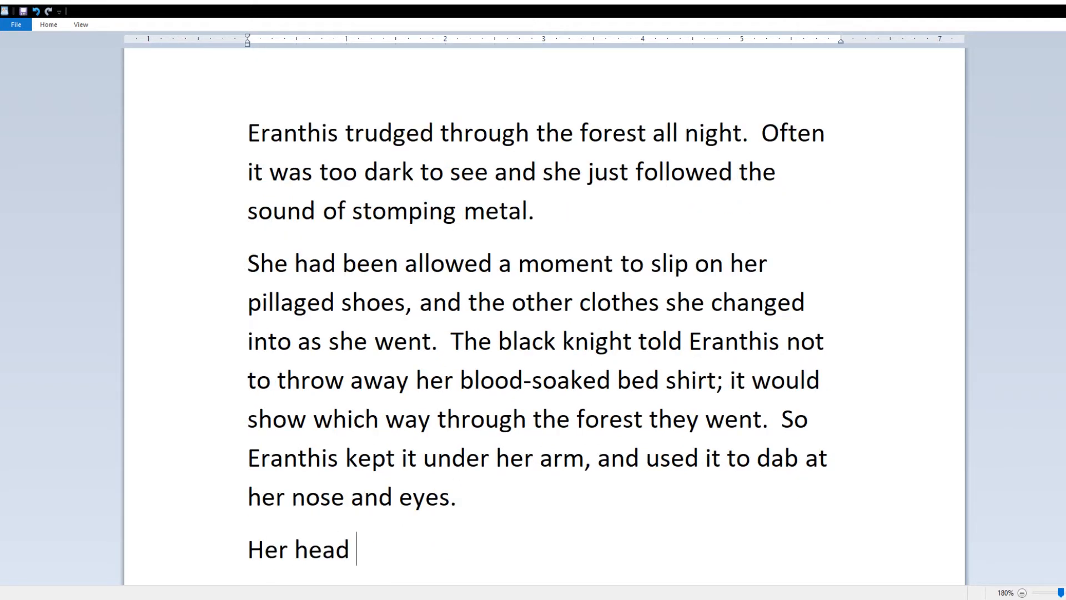
type("ached ")
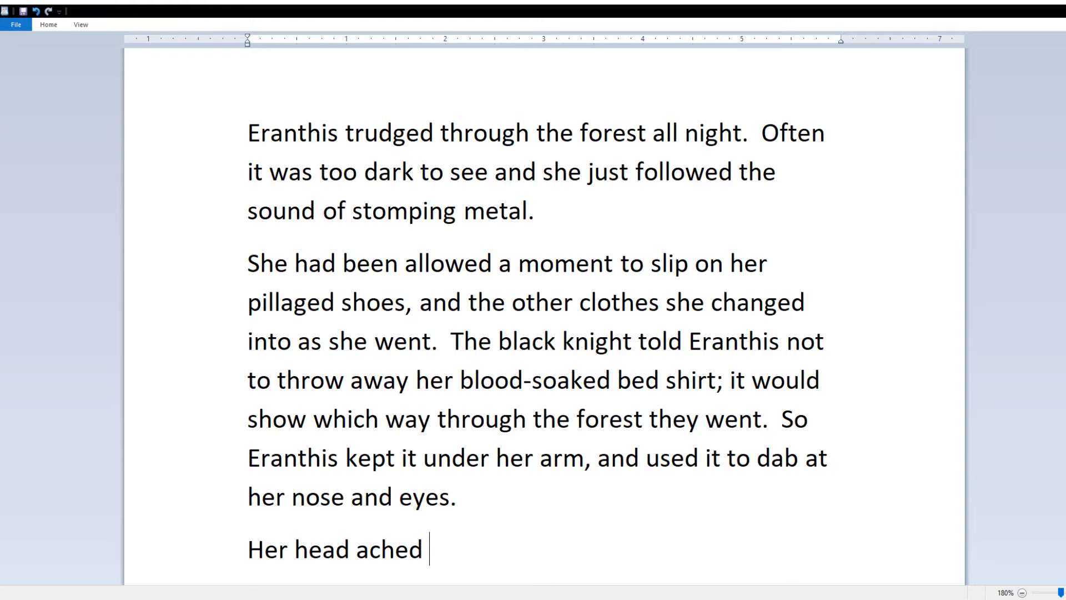
type("as the sun was hot.  It ached")
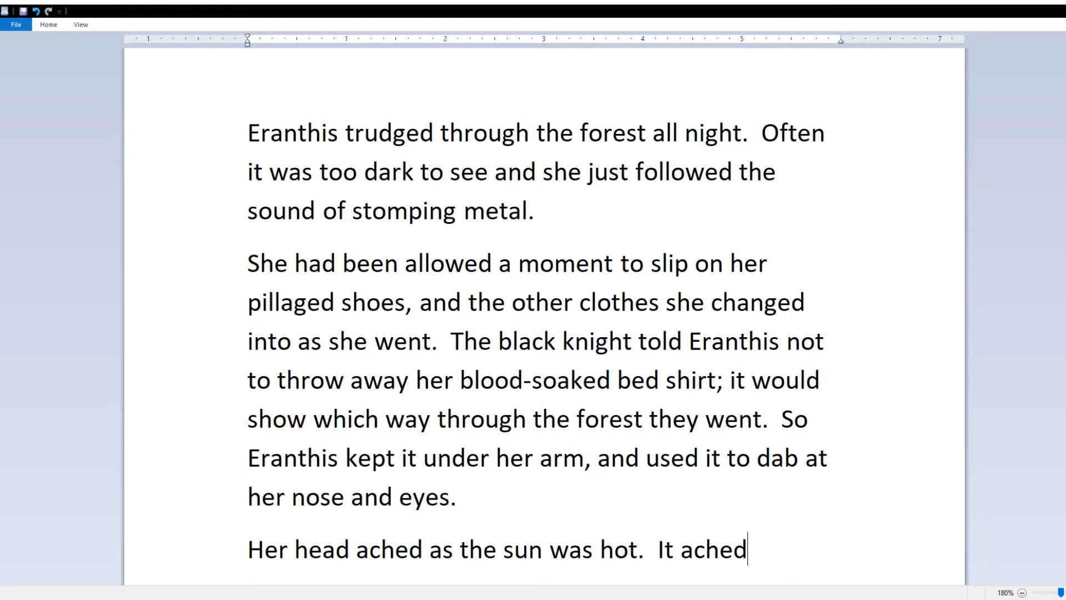
type(" yet felt emp")
key("BackSpace")
type("pty.")
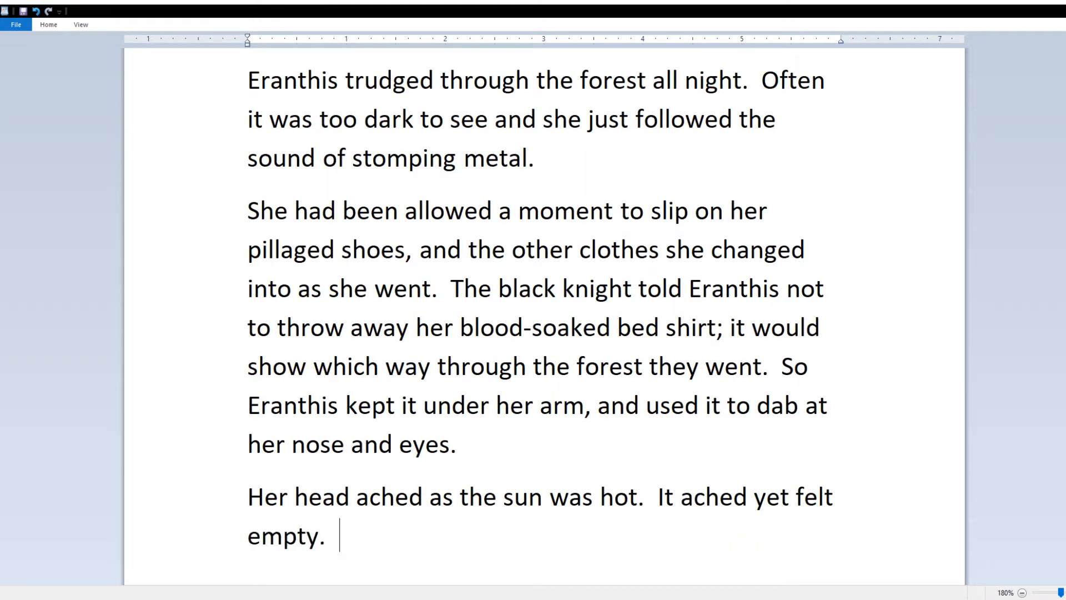
type("  Her face throbbed.")
key("BackSpace")
key("BackSpace")
key("BackSpace")
type("like a drum.")
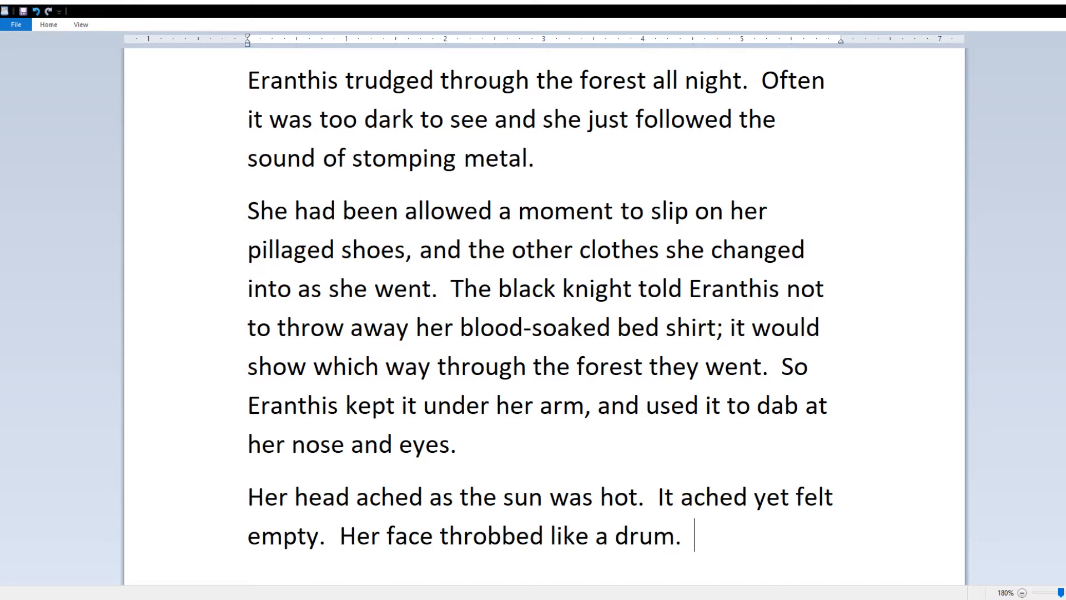
key("BackSpace")
key("BackSpace")
key("BackSpace")
type("—")
key("BackSpace")
type("And h")
key("ctrl+z")
key("ctrl+z")
left_click(800, 548)
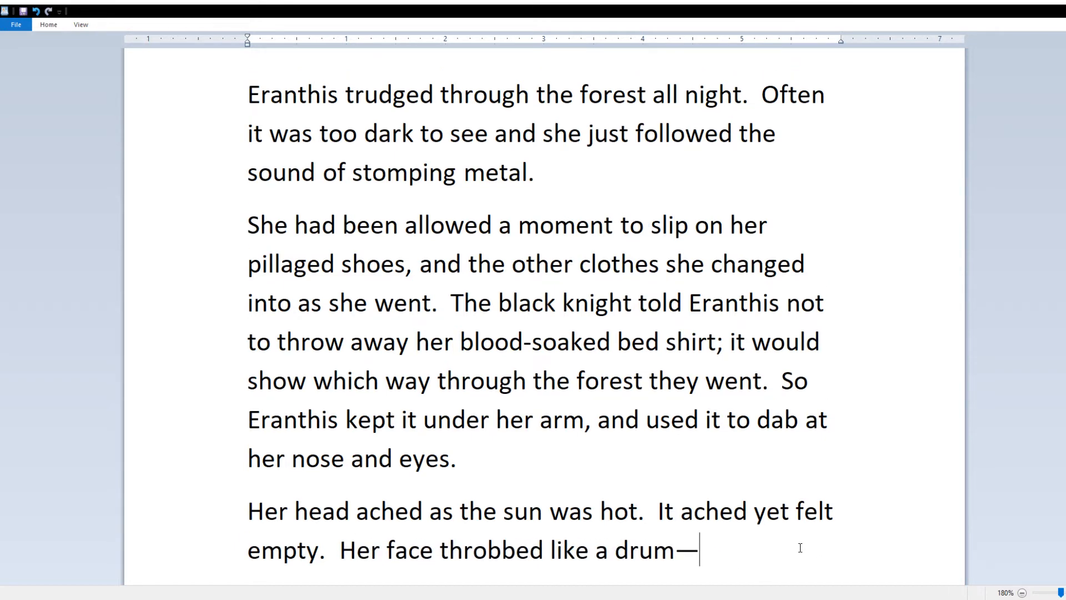
type("throbbed like a drum—each percussive blow ")
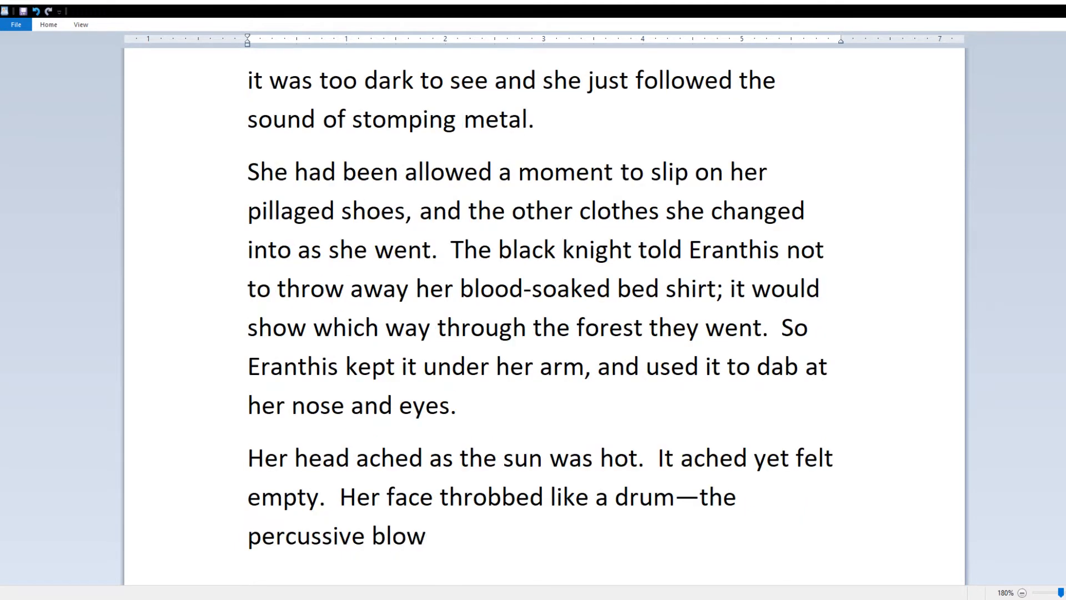
type("spread from")
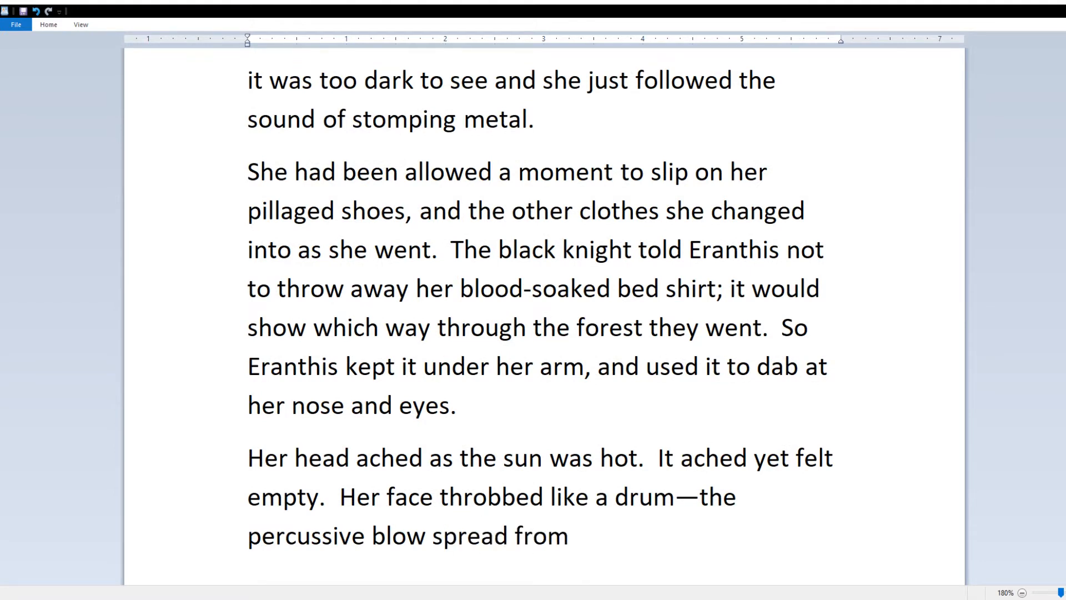
type(" the bridge of her nose and vibrated.")
Step: Add that each percussive blow from her nose sent pinpricks into and under her eyes
double_click(710, 458)
type("each")
left_click(617, 539)
type("It made her eyes hurt.")
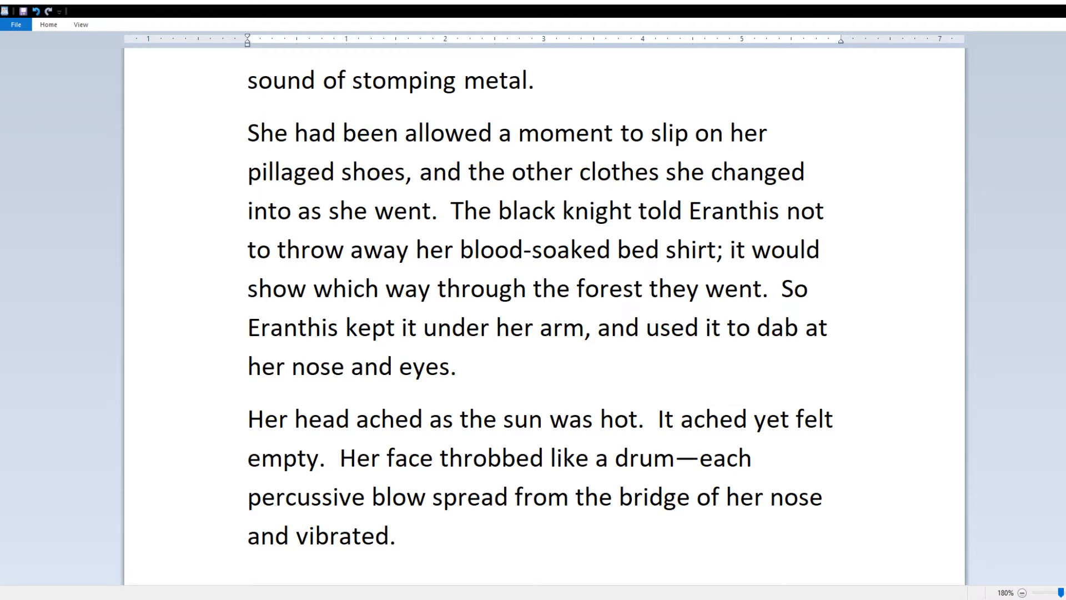
key("BackSpace")
key("BackSpace")
key("BackSpace")
key("BackSpace")
key("BackSpace")
key("BackSpace")
key("BackSpace")
key("BackSpace")
key("BackSpace")
key("BackSpace")
key("BackSpace")
key("BackSpace")
key("BackSpace")
key("BackSpace")
key("BackSpace")
key("BackSpace")
key("BackSpace")
key("BackSpace")
key("BackSpace")
type("sent pinpricks into her eyes and under h")
type("em.")
key("Return")
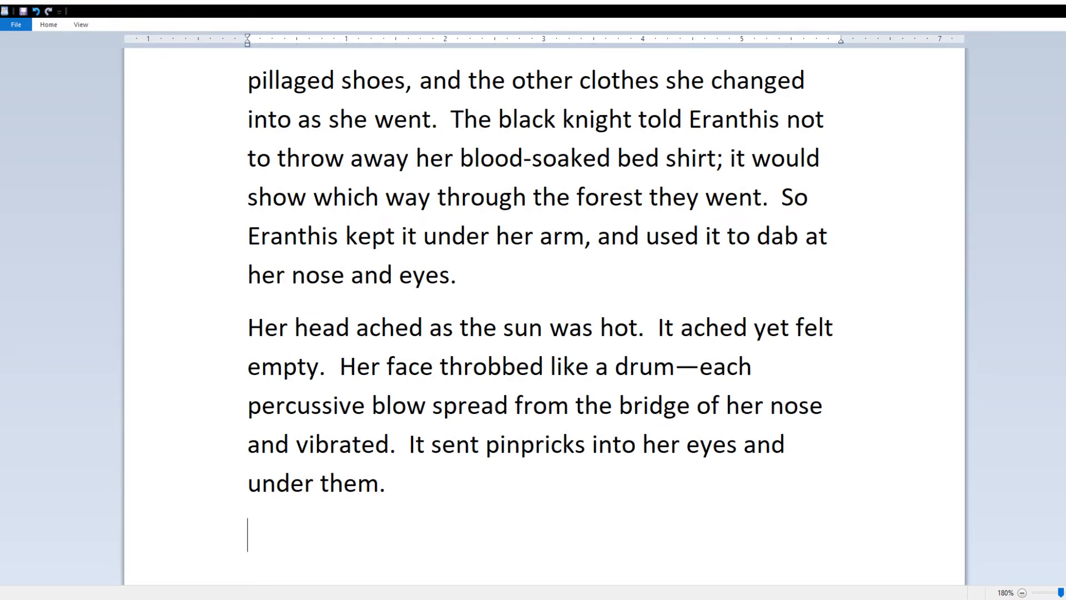
Step: Write the paragraph where her mouth hangs open like a dog's, lapping its roof in vain
type("Her mouth hung open like a dog's")
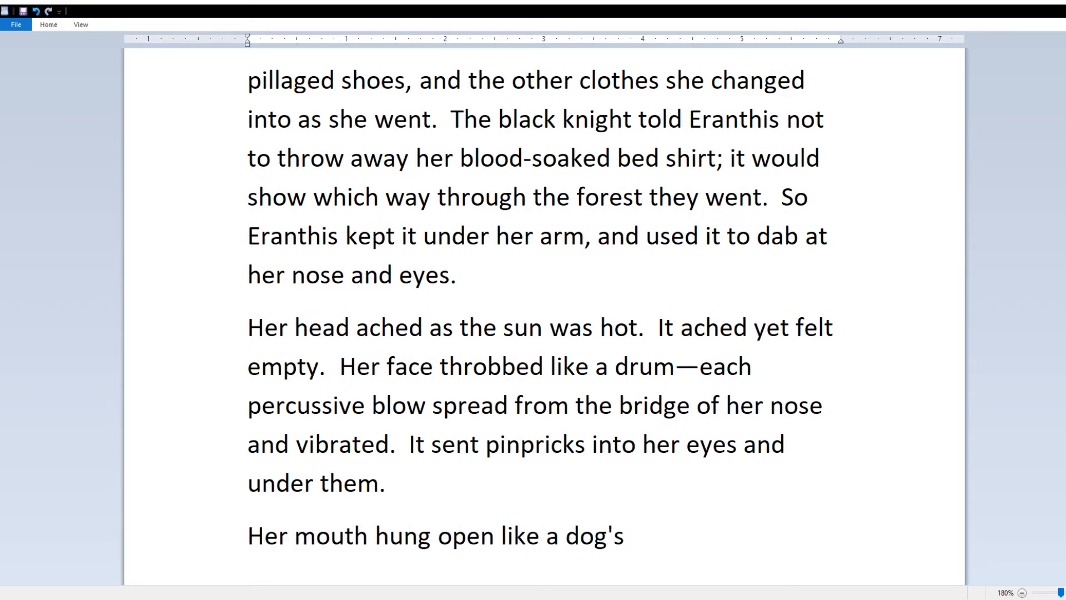
type(", and it had been so long without a ")
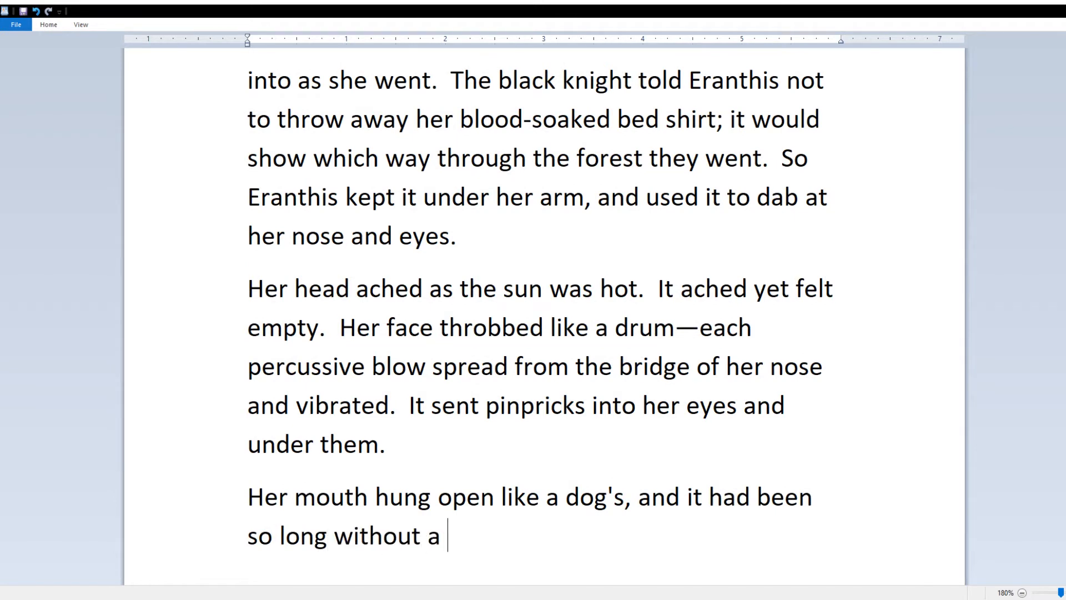
type("splash of water that she, like a dd lapped the roof of her ")
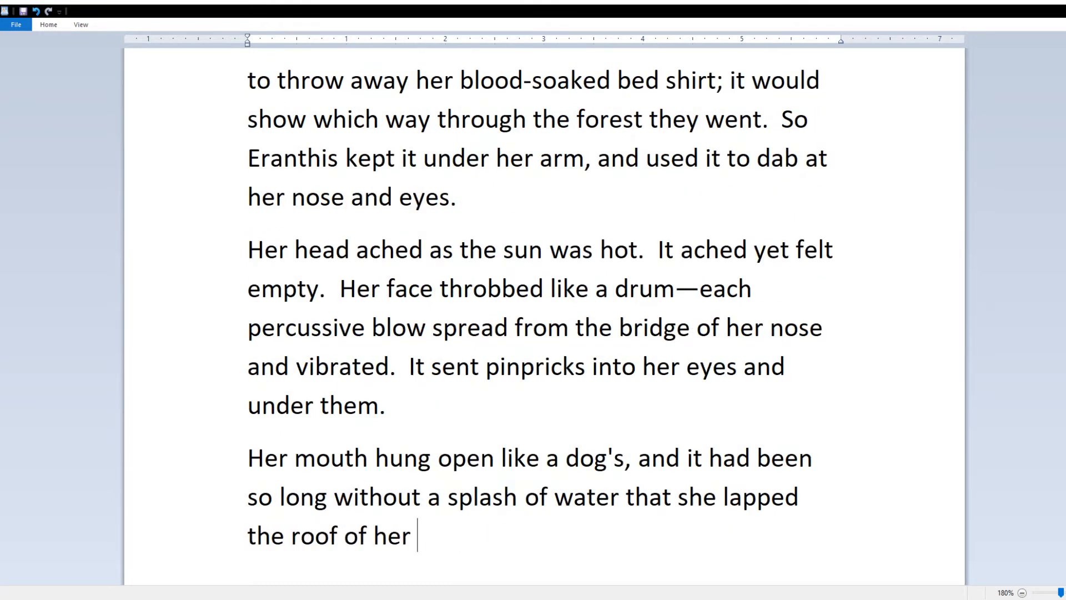
type("mouth every now and again in vain")
left_click(716, 496)
type(", like a dd")
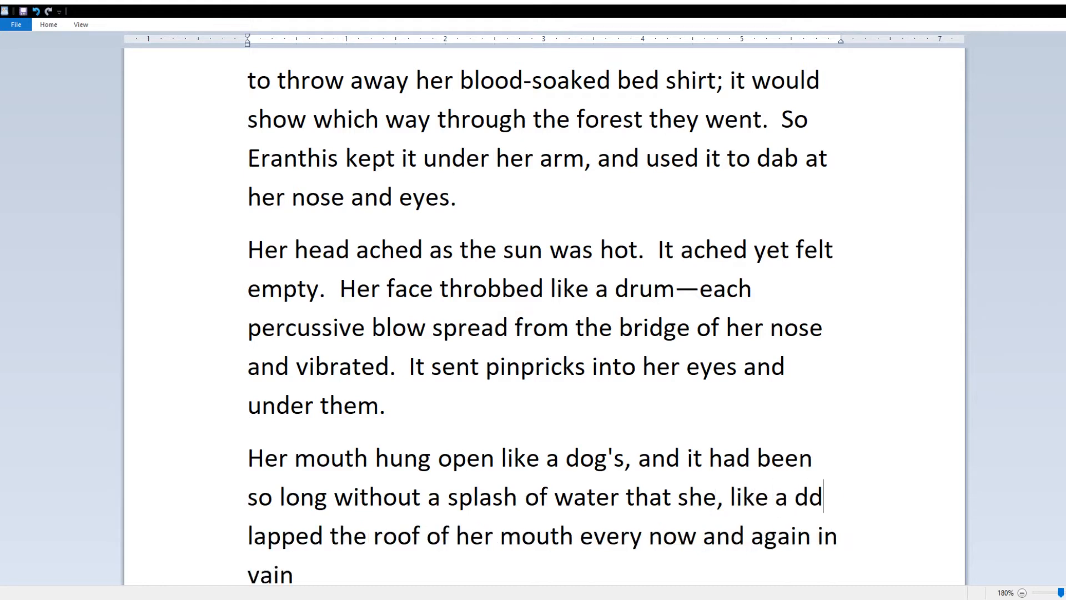
key("BackSpace")
type("og,")
left_click(505, 550)
type(".")
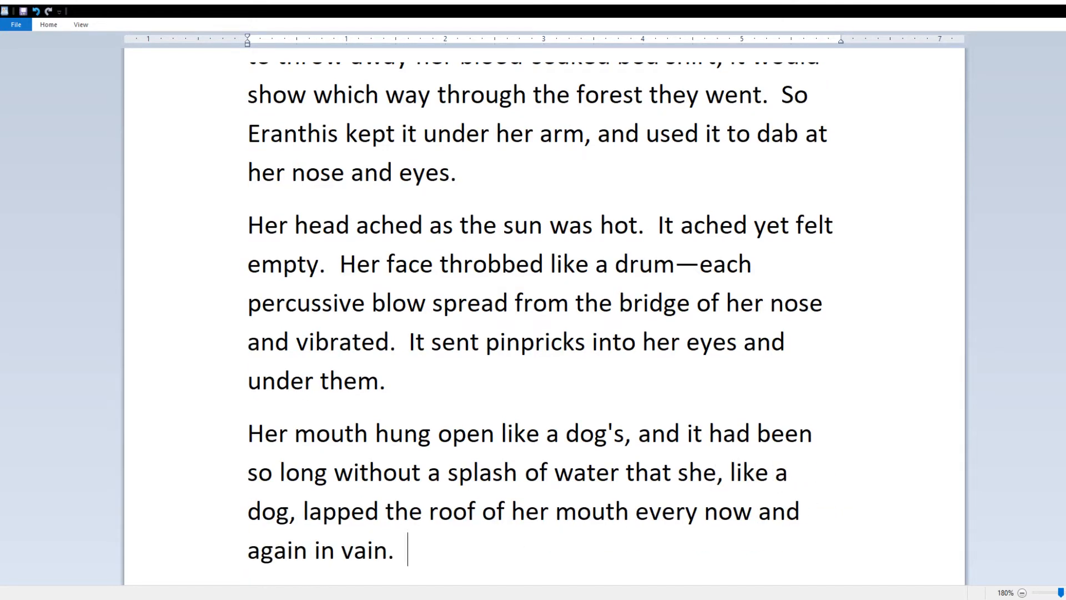
key("Return")
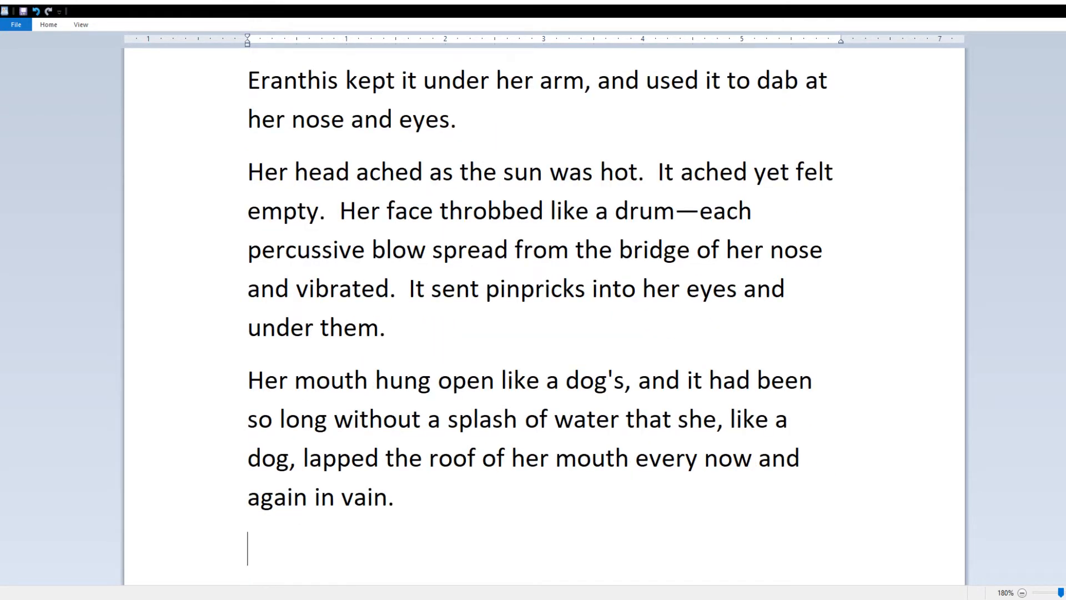
Step: Write Eranthis asking to rest at sunrise and the knight's reply: "the less likely they will follow us."
type("The sun")
key("ctrl+z")
type("When the sun had risen")
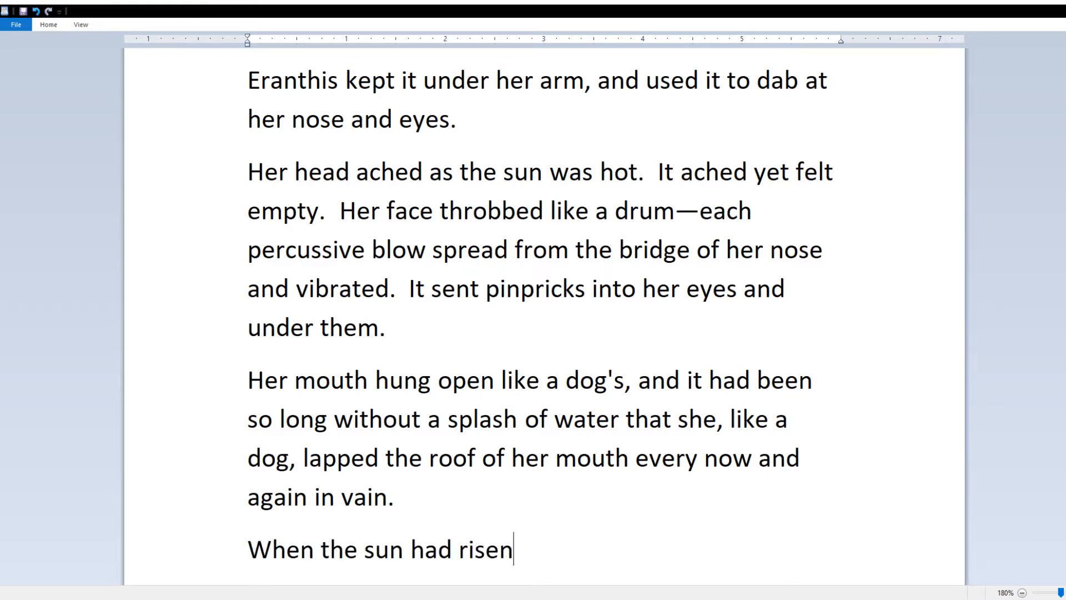
type(" in front of them, ")
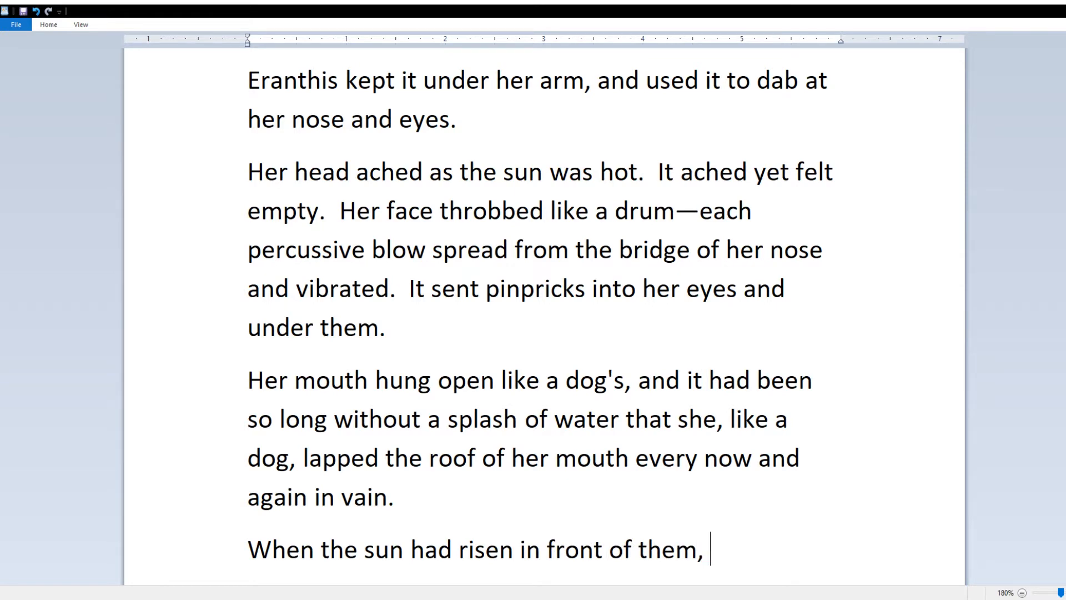
type("Eranthis asked the black knight if they could stop to rest.")
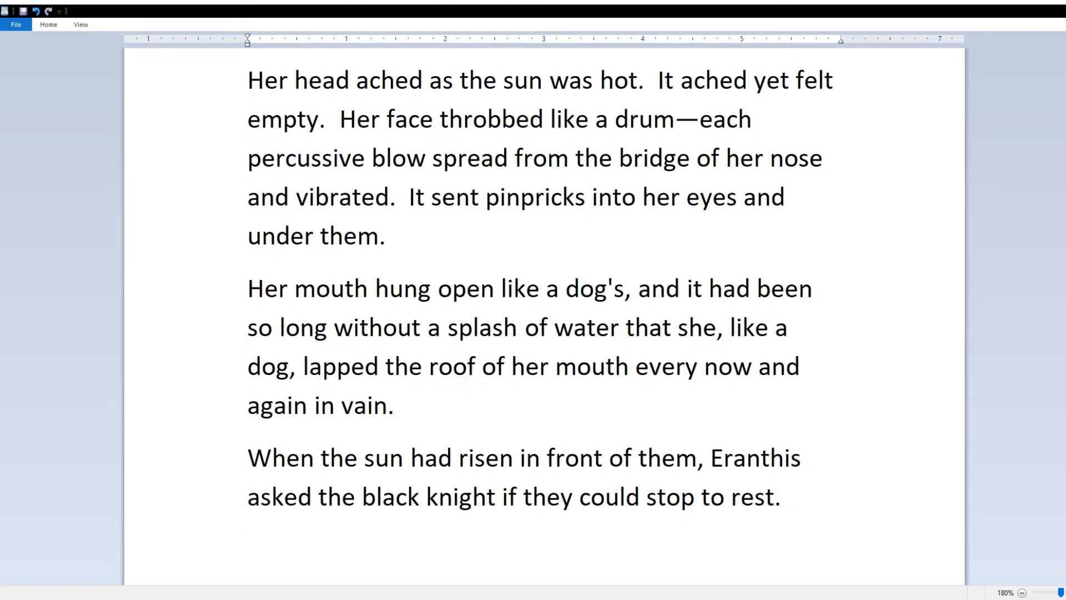
key("Return")
type("\"We must keep movi")
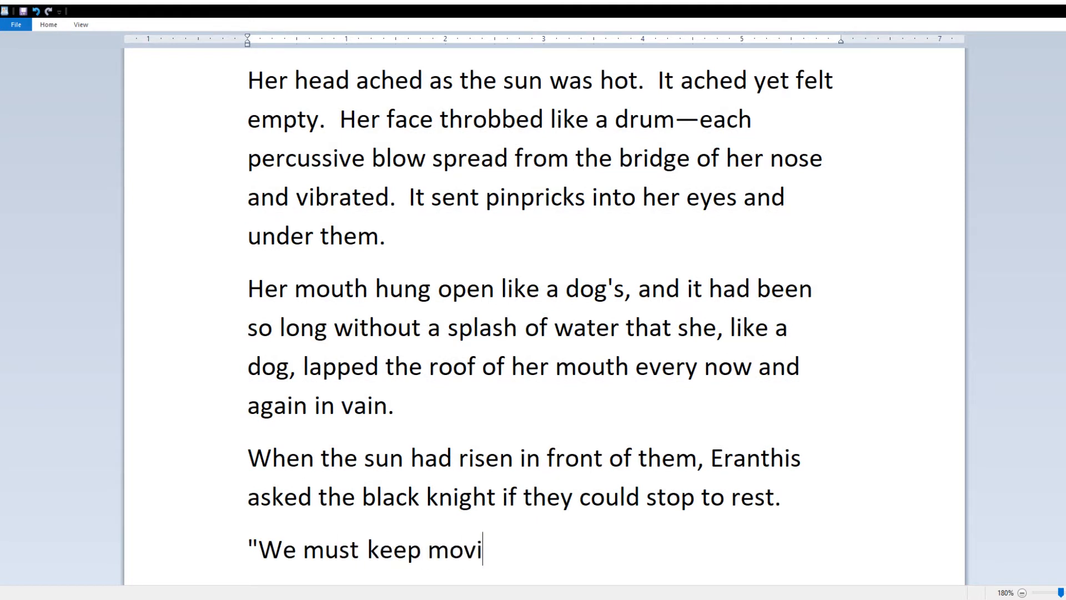
type("ng,\" he said")
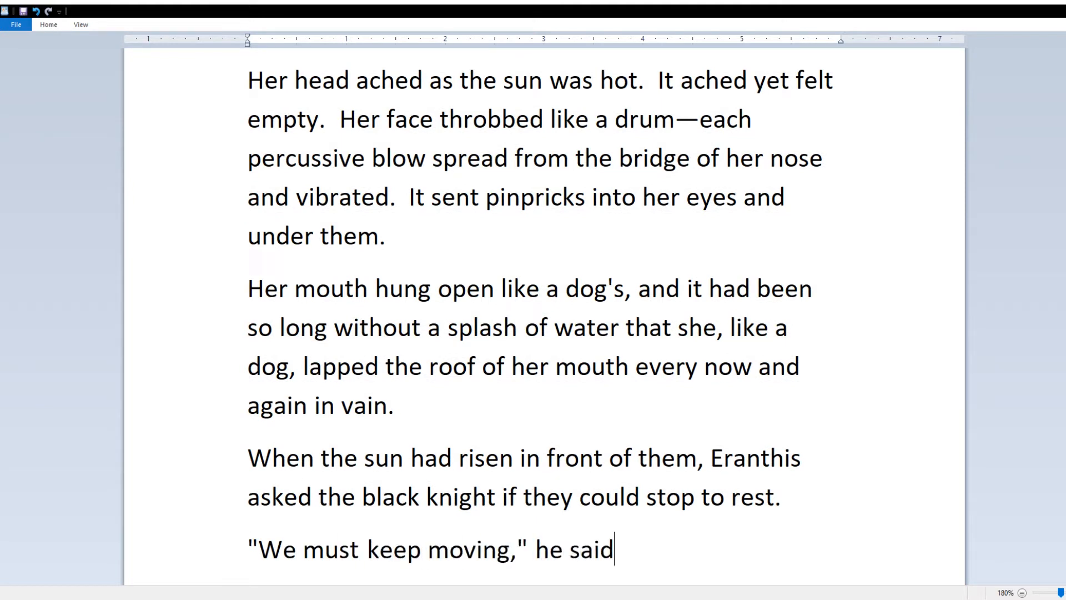
type(".  \"The further we are, the less chance they")
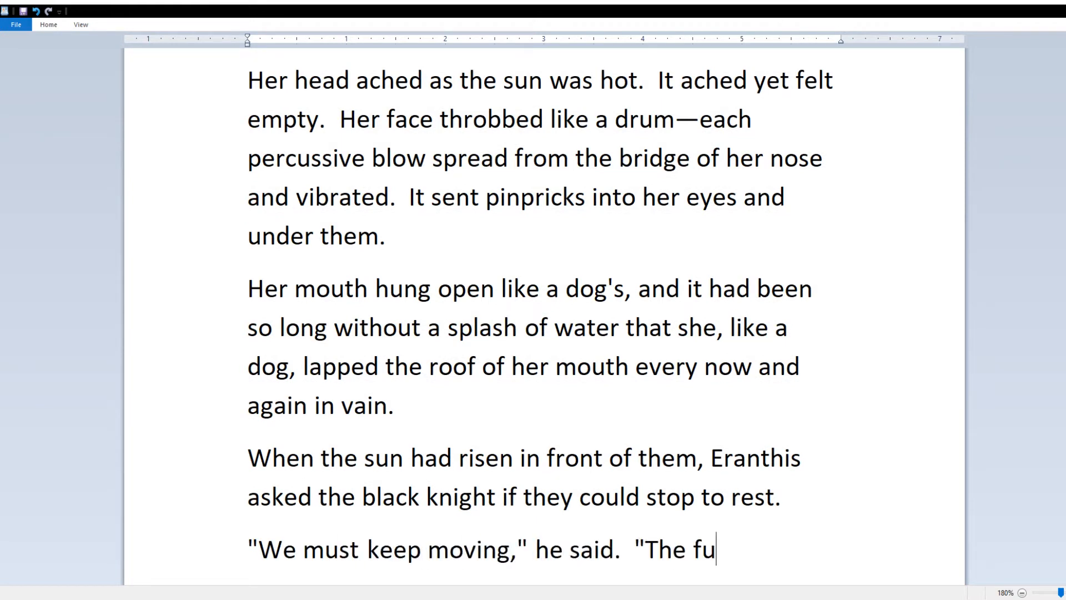
key("BackSpace")
key("BackSpace")
key("BackSpace")
key("BackSpace")
key("BackSpace")
key("BackSpace")
key("BackSpace")
key("BackSpace")
key("BackSpace")
key("BackSpace")
key("BackSpace")
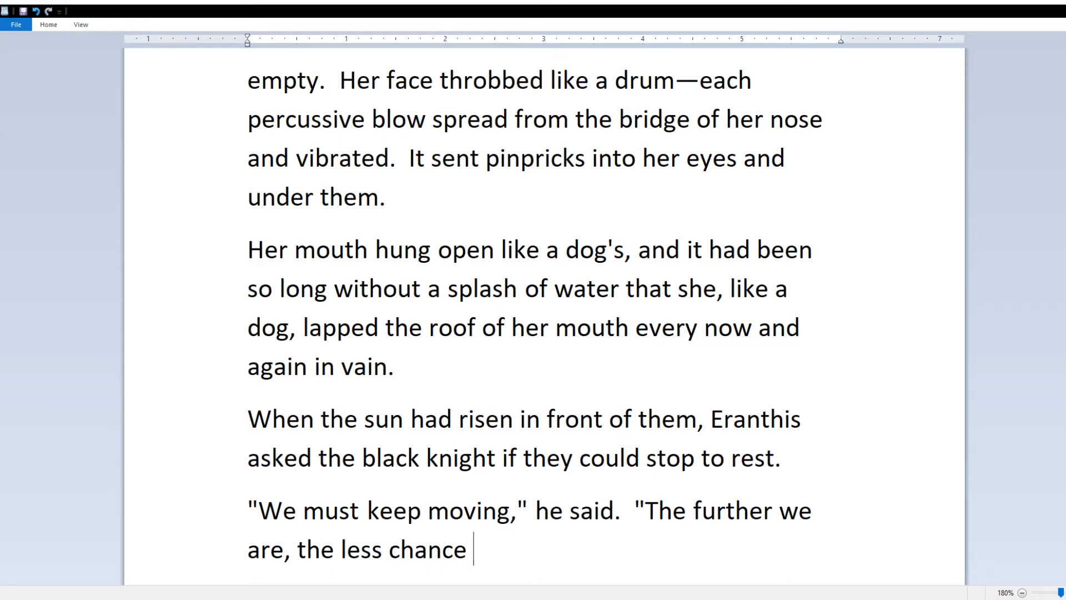
type("likely they will follow us.\"")
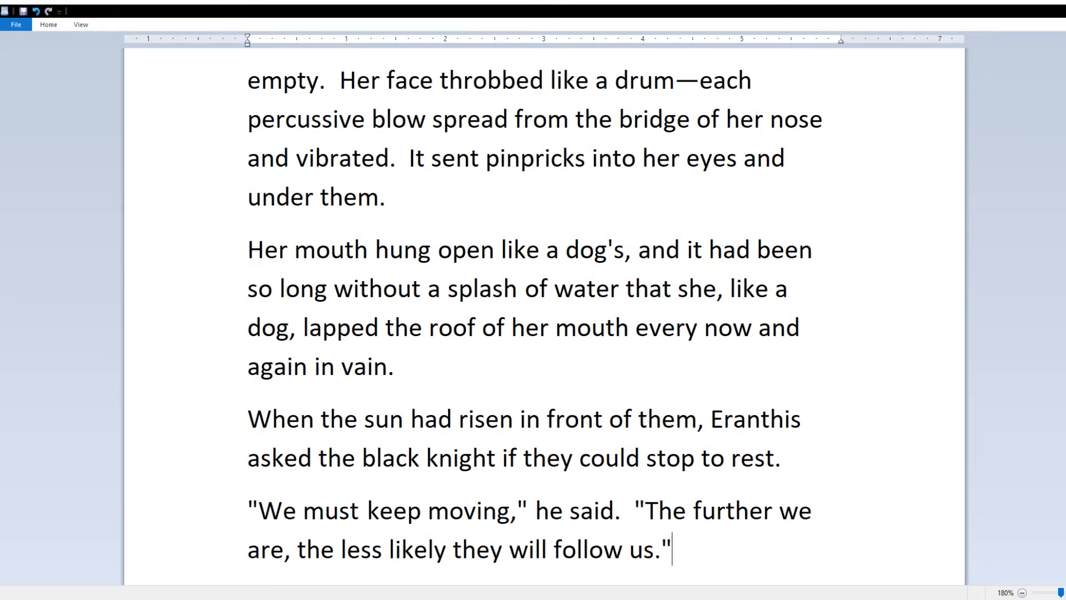
Step: Add her plea "Just a few minutes. My face feels like it's going to fall off." and "...All right."
key("Return")
type("\"Just a few minutes.  My face feels like it's going to fall off.\"")
key("Return")
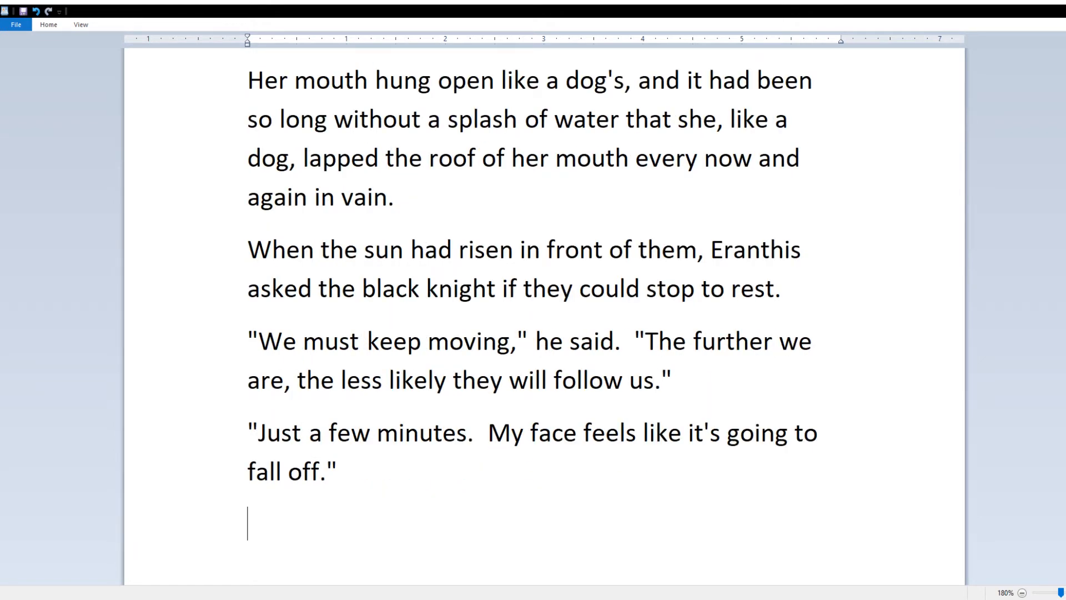
type("\"...All right.\"")
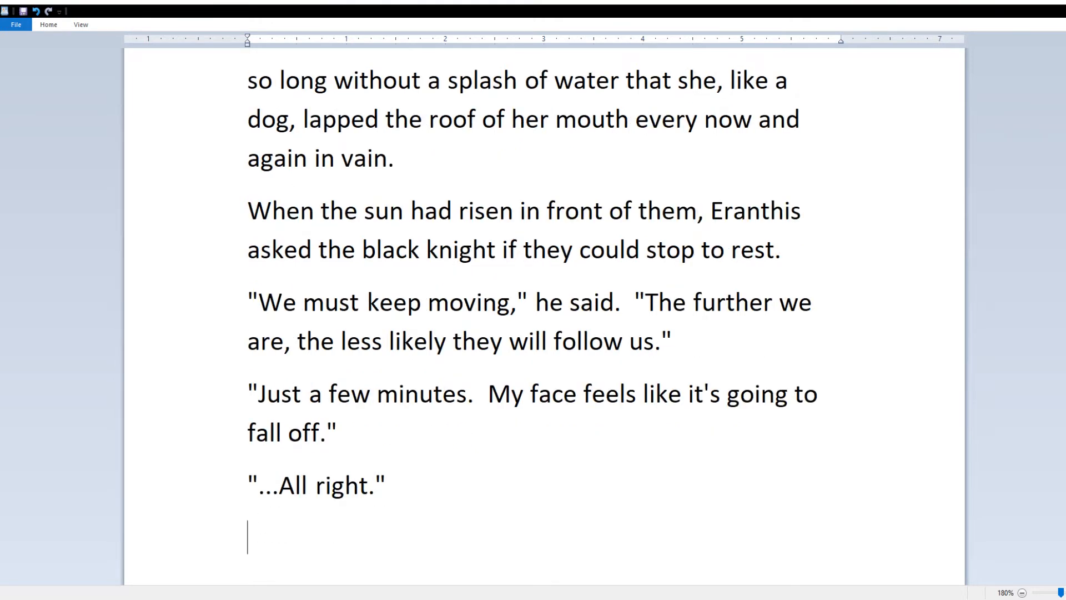
Step: Rework the reply so the knight kept on, looked around, then said "...All right."
key("BackSpace")
key("BackSpace")
key("BackSpace")
key("BackSpace")
key("BackSpace")
key("BackSpace")
key("BackSpace")
key("BackSpace")
key("BackSpace")
key("BackSpace")
key("BackSpace")
key("BackSpace")
key("BackSpace")
key("BackSpace")
key("BackSpace")
key("BackSpace")
type("They kept walking")
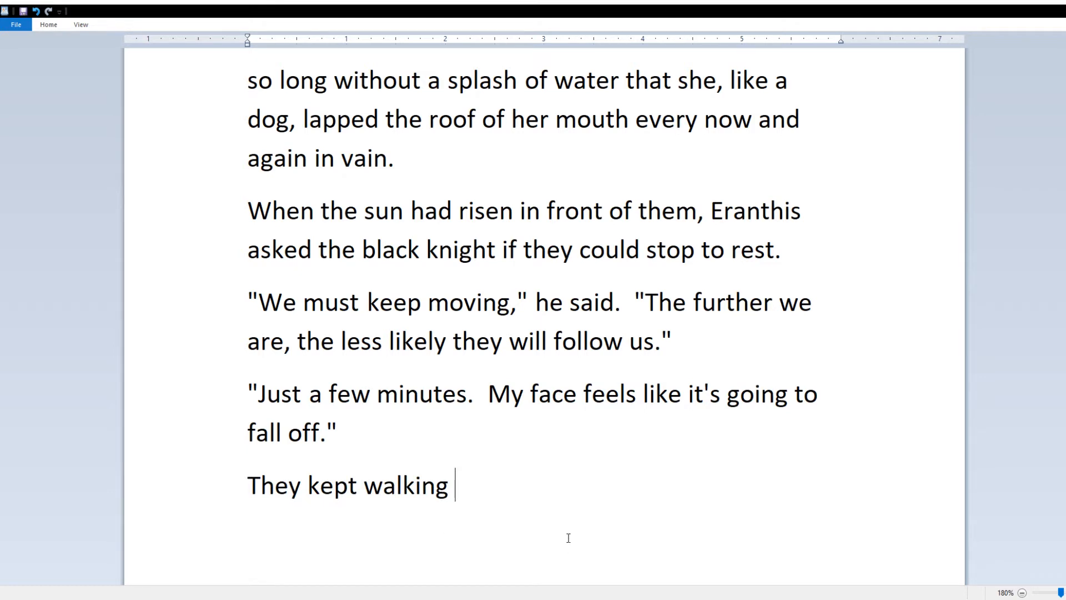
key("BackSpace")
key("BackSpace")
key("BackSpace")
key("BackSpace")
key("BackSpace")
key("BackSpace")
key("BackSpace")
key("BackSpace")
key("BackSpace")
key("BackSpace")
key("BackSpace")
key("BackSpace")
key("BackSpace")
key("BackSpace")
key("BackSpace")
type("black knight ")
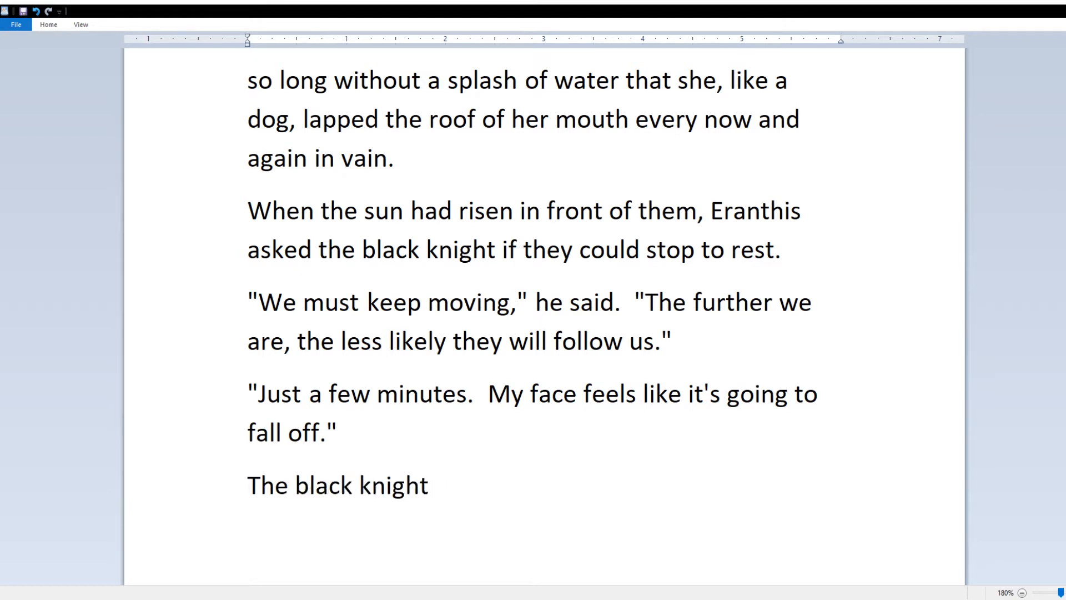
type("kept on before")
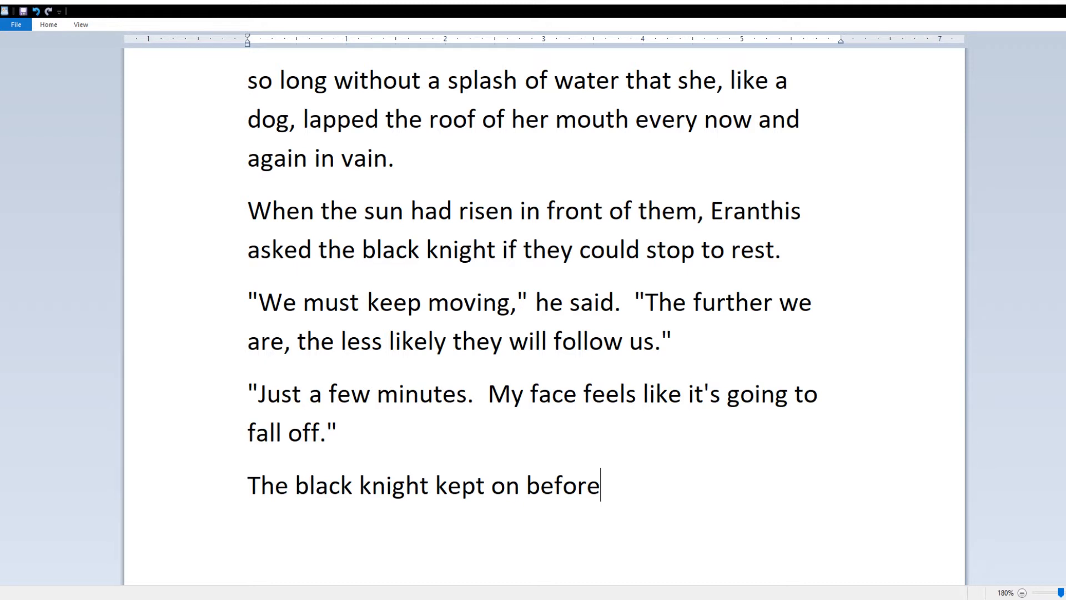
key("BackSpace")
key("BackSpace")
key("BackSpace")
key("BackSpace")
key("BackSpace")
key("BackSpace")
type(", but ")
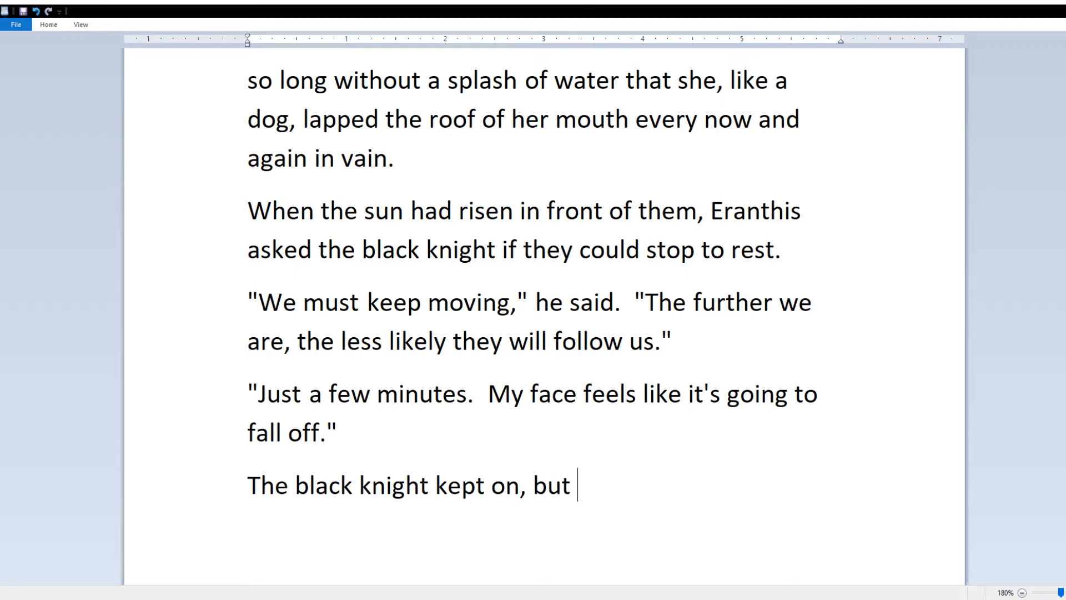
type("looked around.  \"...All right.\"")
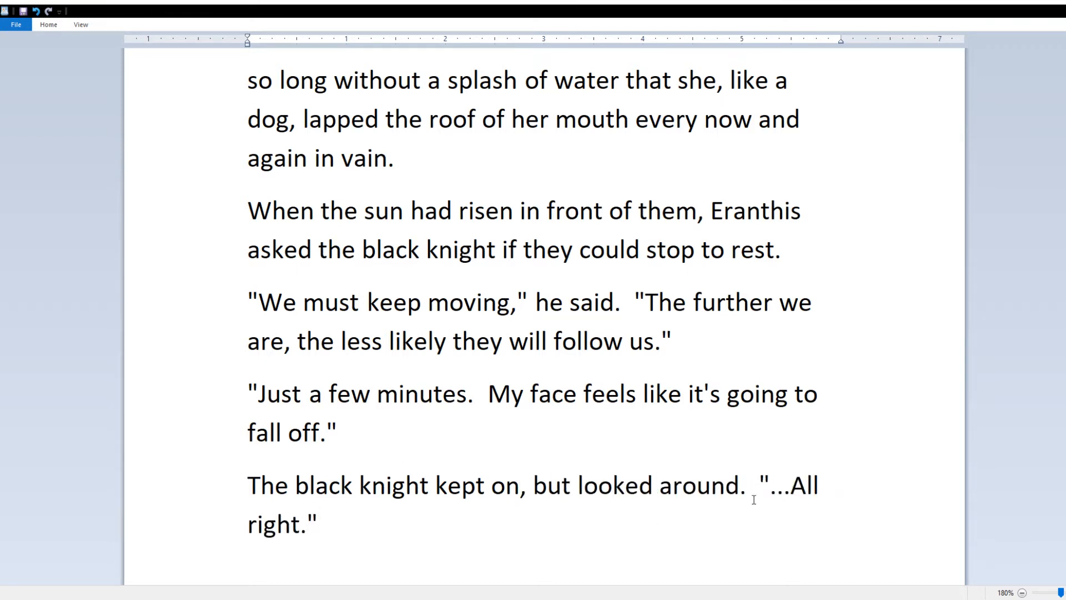
left_click_drag(759, 486, 247, 486)
key("BackSpace")
left_click(411, 531)
Step: Put "...All right." on its own line and add Eranthis plopping onto a fallen tree, resting her eyes and wavering
type("The")
key("BackSpace")
key("BackSpace")
key("BackSpace")
key("BackSpace")
key("BackSpace")
key("Return")
type("They found a fallen tree to rest on.")
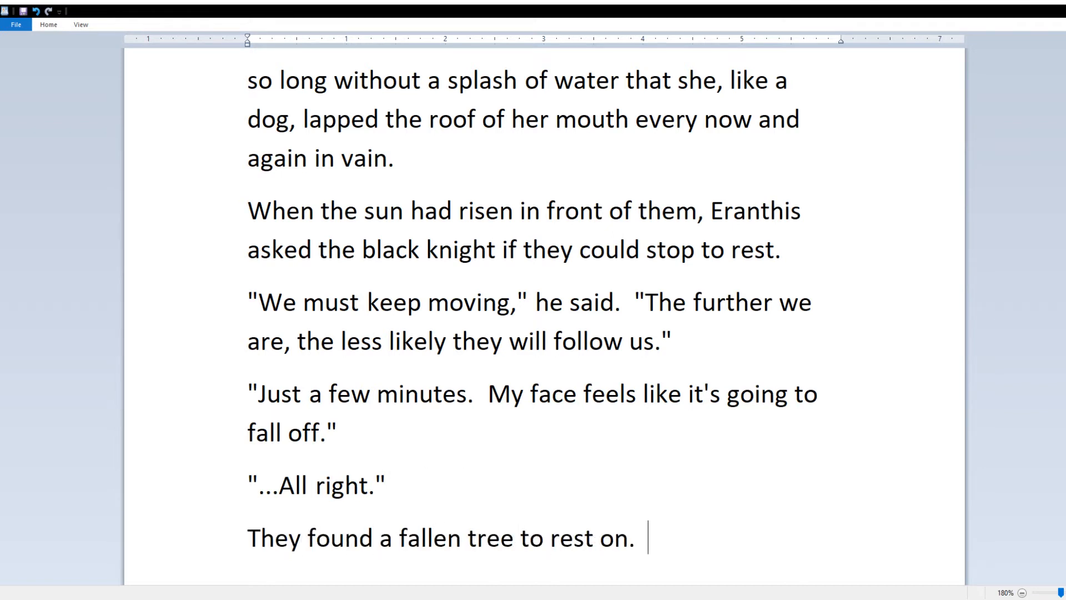
type("  Eranthis plopped down on it, which was a mistake.")
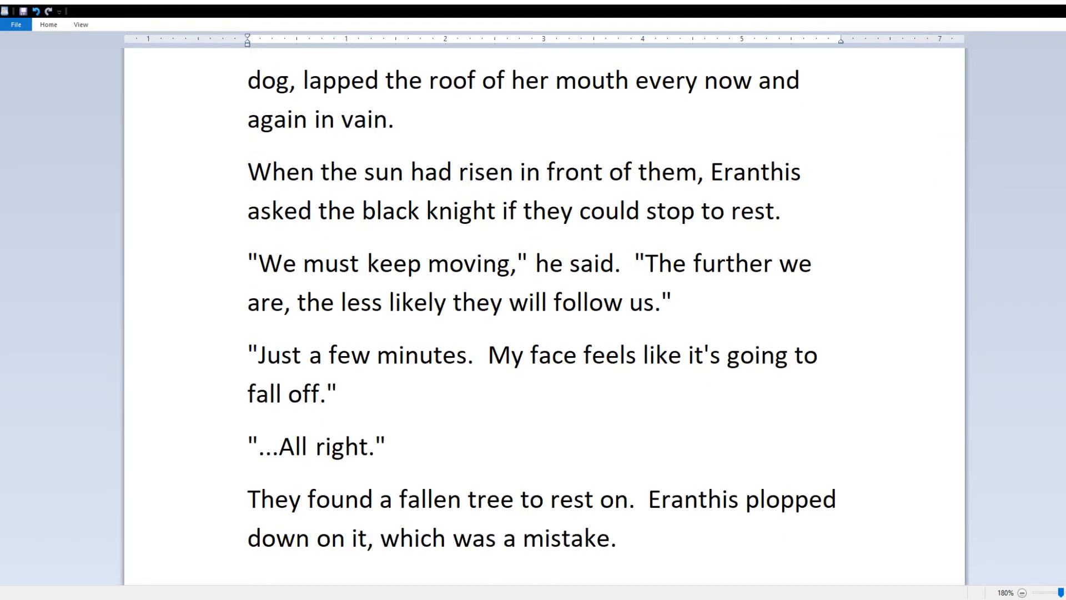
key("BackSpace")
key("BackSpace")
key("BackSpace")
key("BackSpace")
key("BackSpace")
key("BackSpace")
key("BackSpace")
key("BackSpace")
key("BackSpace")
key("BackSpace")
key("BackSpace")
key("BackSpace")
key("BackSpace")
key("BackSpace")
key("BackSpace")
key("BackSpace")
key("BackSpace")
key("BackSpace")
key("BackSpace")
key("BackSpace")
type("to which her face")
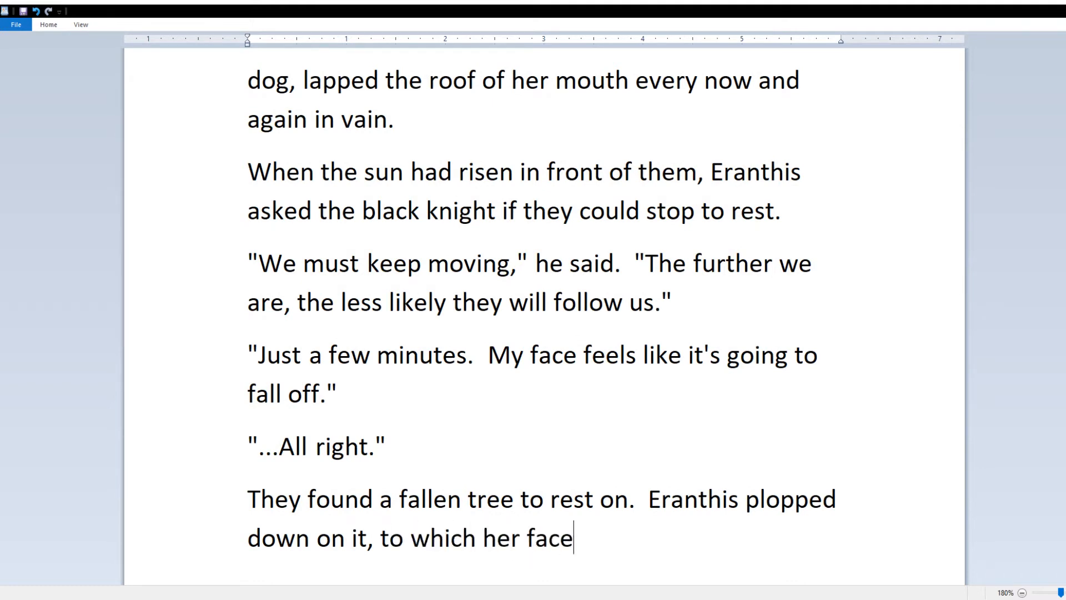
type(" disagreed.  She shut her eyes")
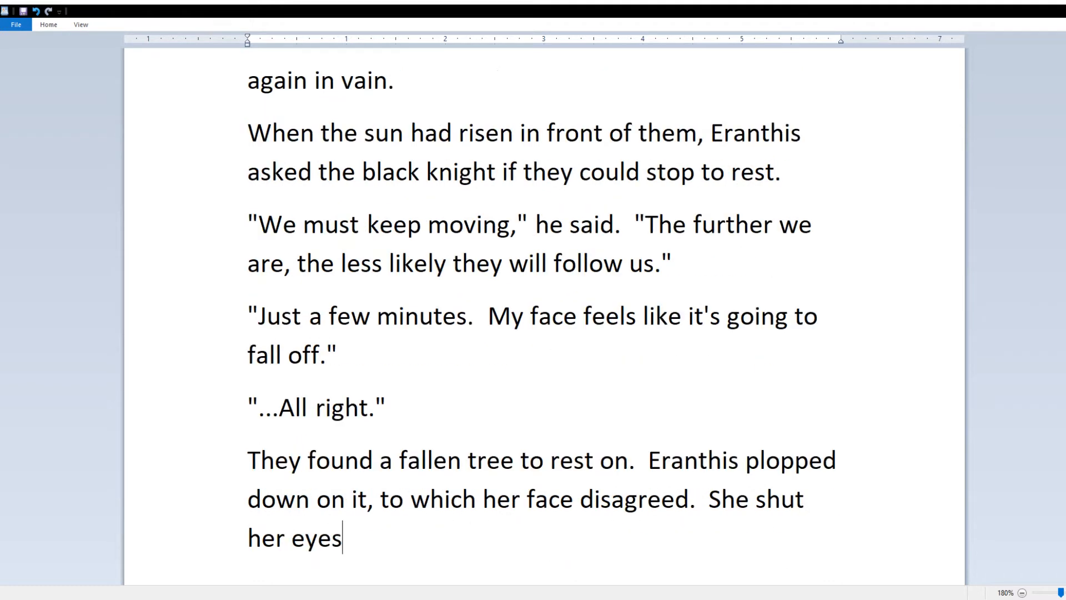
type(" to rest them.")
key("BackSpace")
key("BackSpace")
key("BackSpace")
key("BackSpace")
key("BackSpace")
key("BackSpace")
key("BackSpace")
key("BackSpace")
key("BackSpace")
key("BackSpace")
key("BackSpace")
key("BackSpace")
key("BackSpace")
key("BackSpace")
key("BackSpace")
key("BackSpace")
key("BackSpace")
key("BackSpace")
key("BackSpace")
key("BackSpace")
type("rested her eyes")
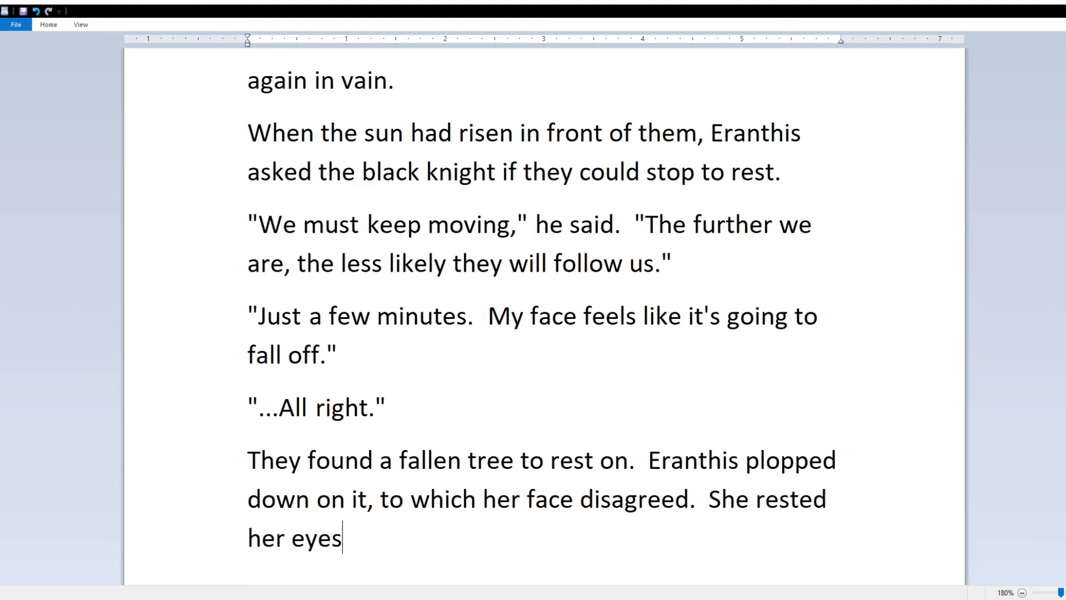
type(" and sat there wavering")
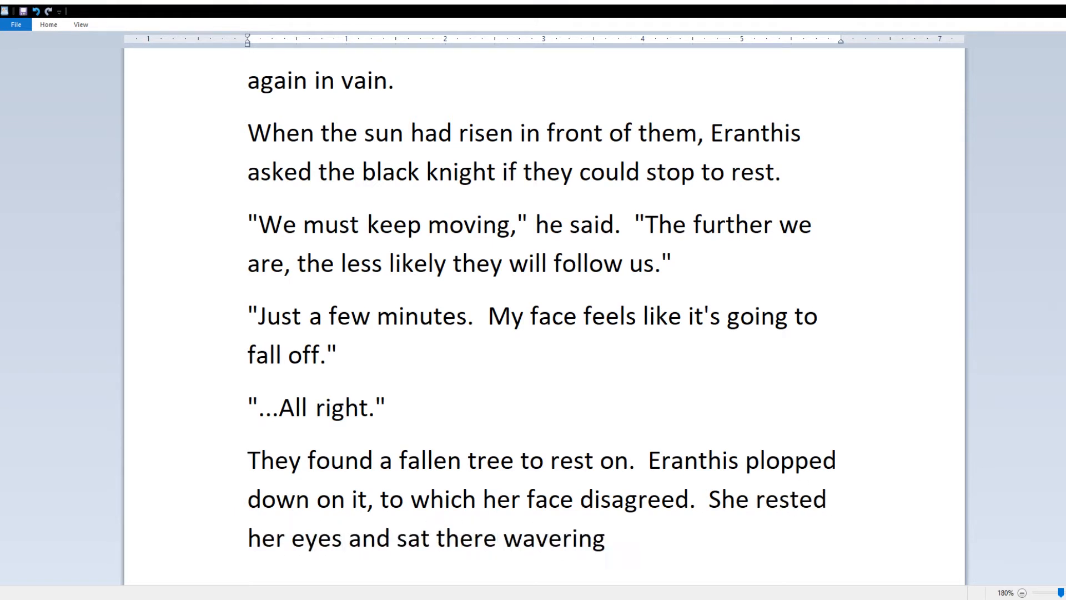
type(" back and forth on the tree because she was breathing.")
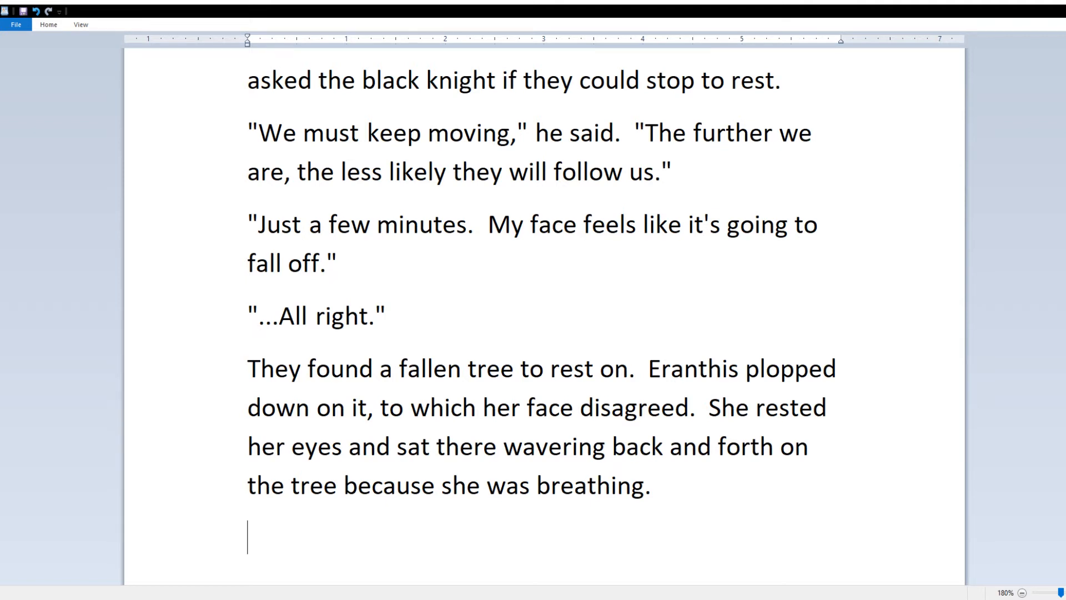
Step: Begin the paragraph about her aching mind taking Eranthis back to last night, changing 'fall' to 'fell'
type("a")
key("BackSpace")
type("Her mind, light and aching, never wasted a moment to take Eranthis back to last night")
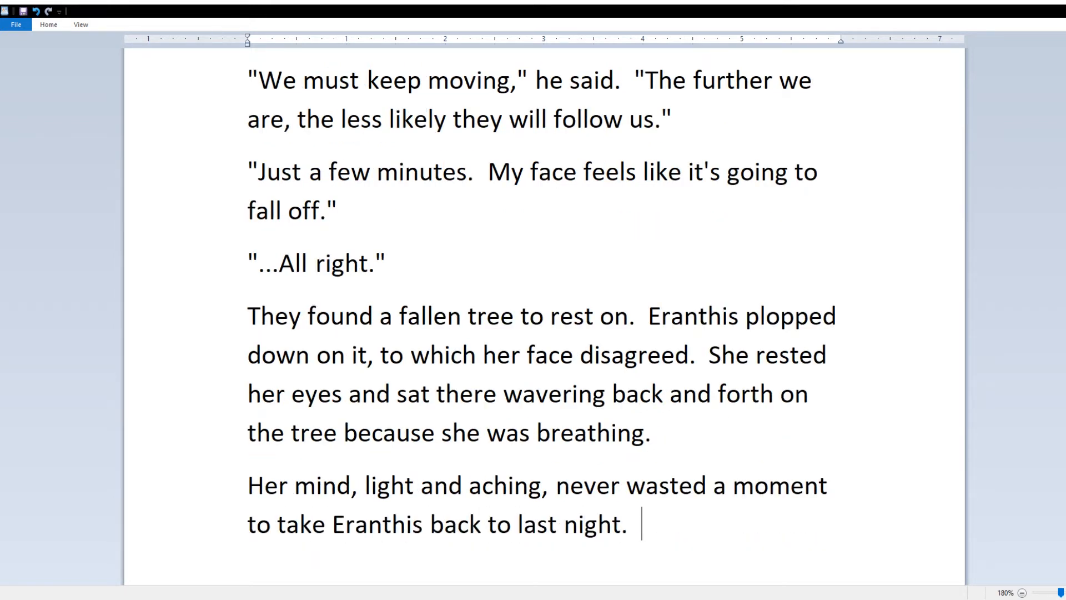
type(".  Again and again, she watched her mother")
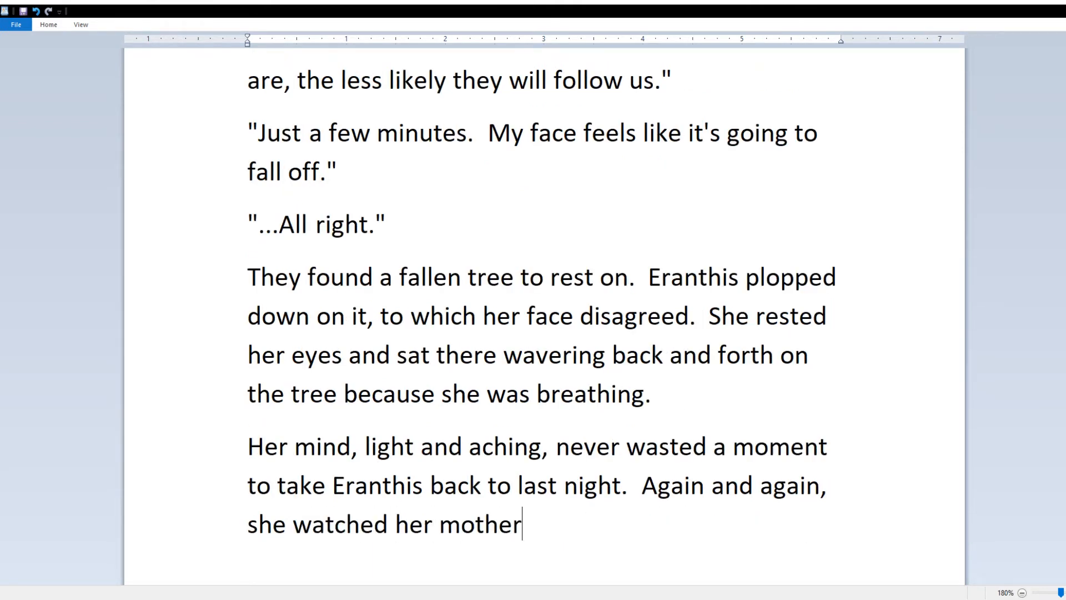
type(" fall onto the ground.")
left_click_drag(439, 524, 641, 487)
type("Her")
double_click(788, 486)
type("fell")
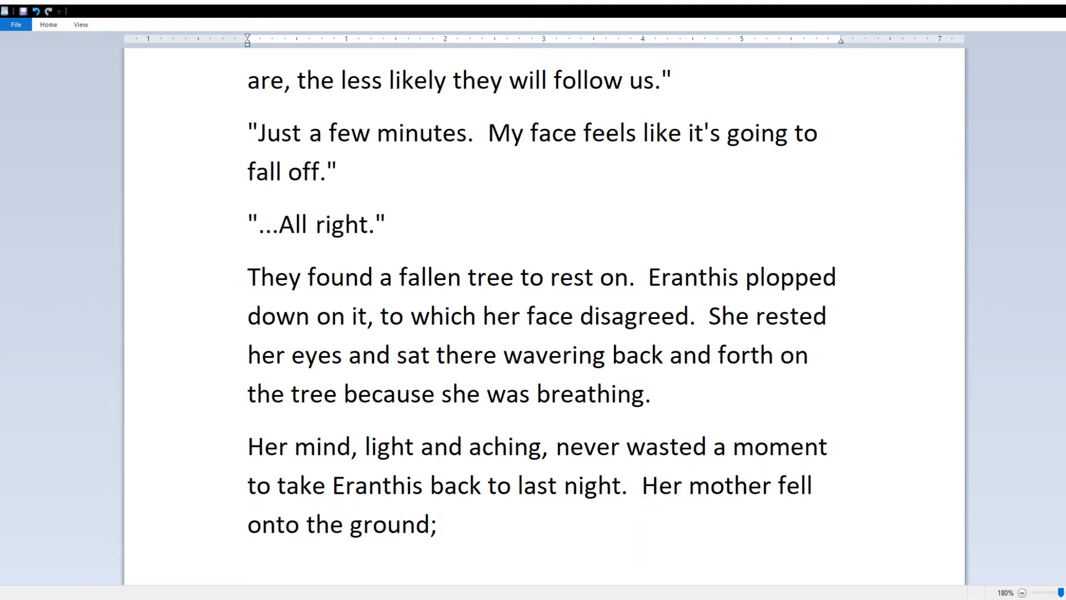
Step: List the memories: her mother falling, the captain bowing over the halberd, her father disappearing into flames
left_click(613, 476)
type(", not caring about")
key("BackSpace")
key("BackSpace")
key("BackSpace")
key("BackSpace")
key("BackSpace")
key("BackSpace")
key("BackSpace")
key("BackSpace")
key("BackSpace")
key("BackSpace")
key("BackSpace")
key("BackSpace")
key("BackSpace")
key("BackSpace")
key("BackSpace")
key("BackSpace")
key("BackSpace")
type("and didn't care aobu")
key("BackSpace")
key("BackSpace")
key("BackSpace")
type("bout ")
type("what had happened")
key("BackSpace")
key("BackSpace")
key("BackSpace")
key("BackSpace")
key("BackSpace")
key("BackSpace")
key("BackSpace")
key("BackSpace")
key("BackSpace")
key("BackSpace")
key("BackSpace")
key("BackSpace")
key("BackSpace")
key("BackSpace")
key("BackSpace")
key("BackSpace")
key("BackSpace")
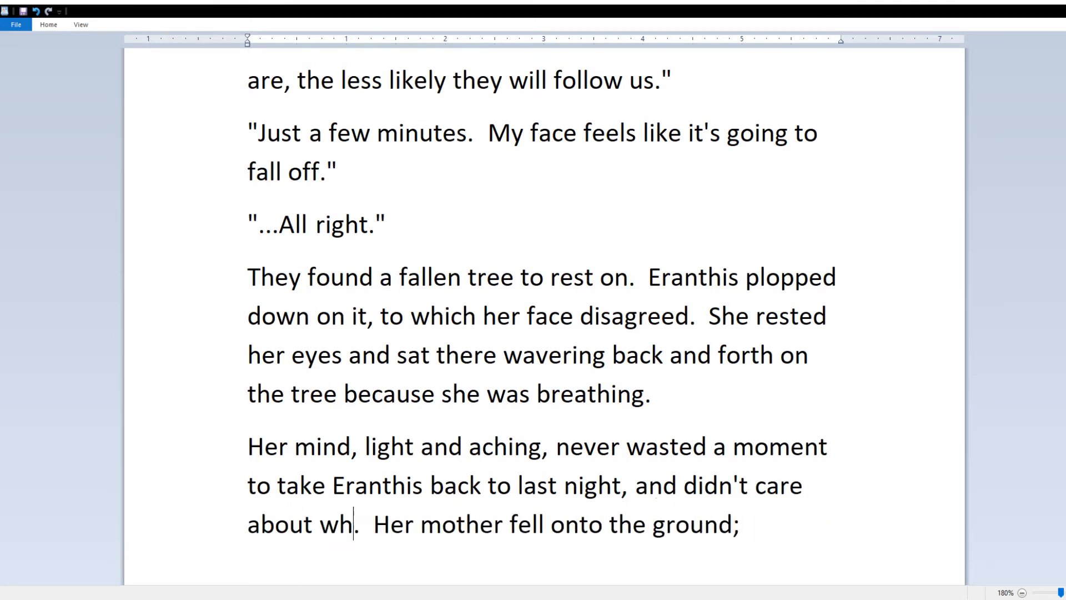
type("in what order things had happened.  Her mo")
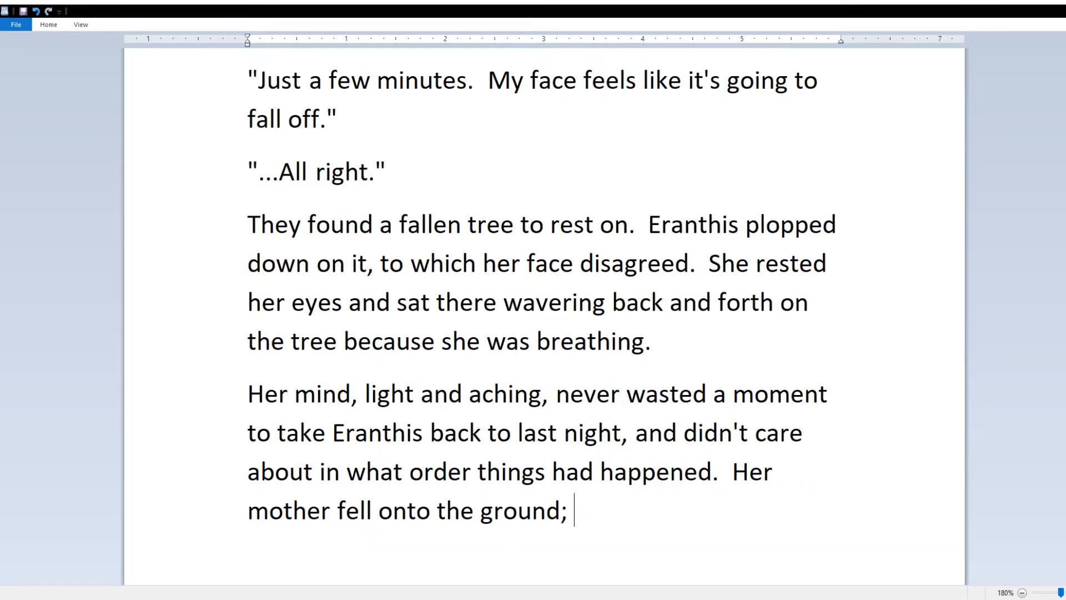
type("ther fell onto the ground; the captain of Corwynne's guard")
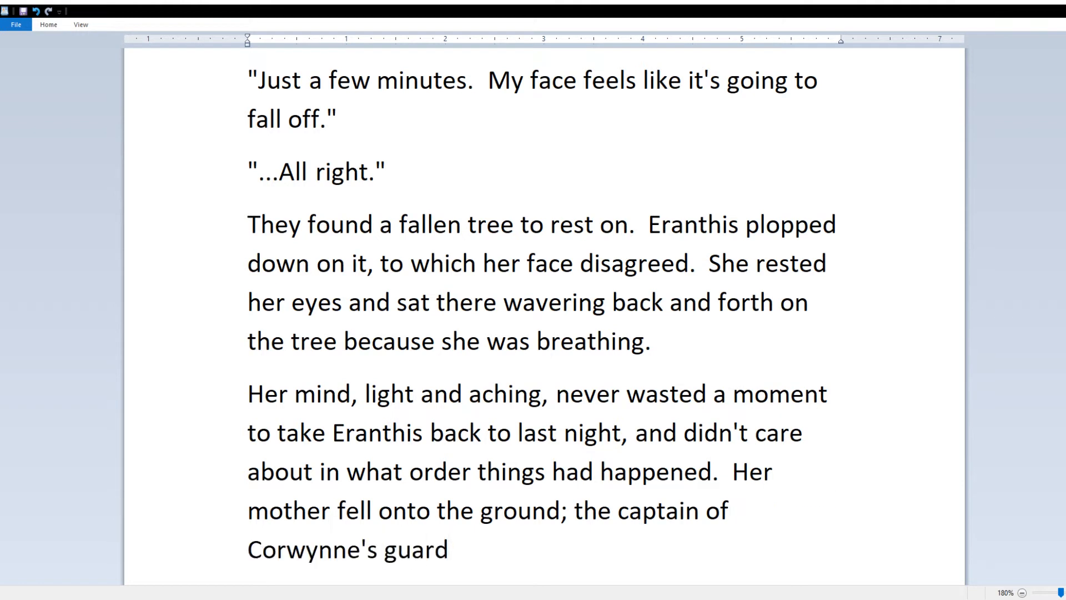
type(" looking at her")
type("when ")
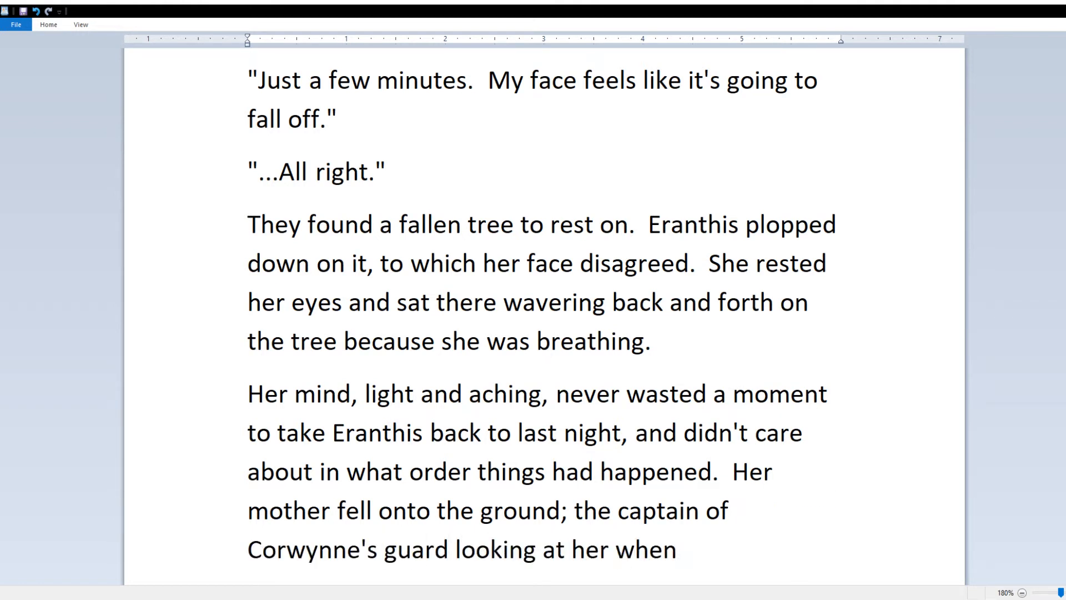
type("he bowed his head over the halberd; ")
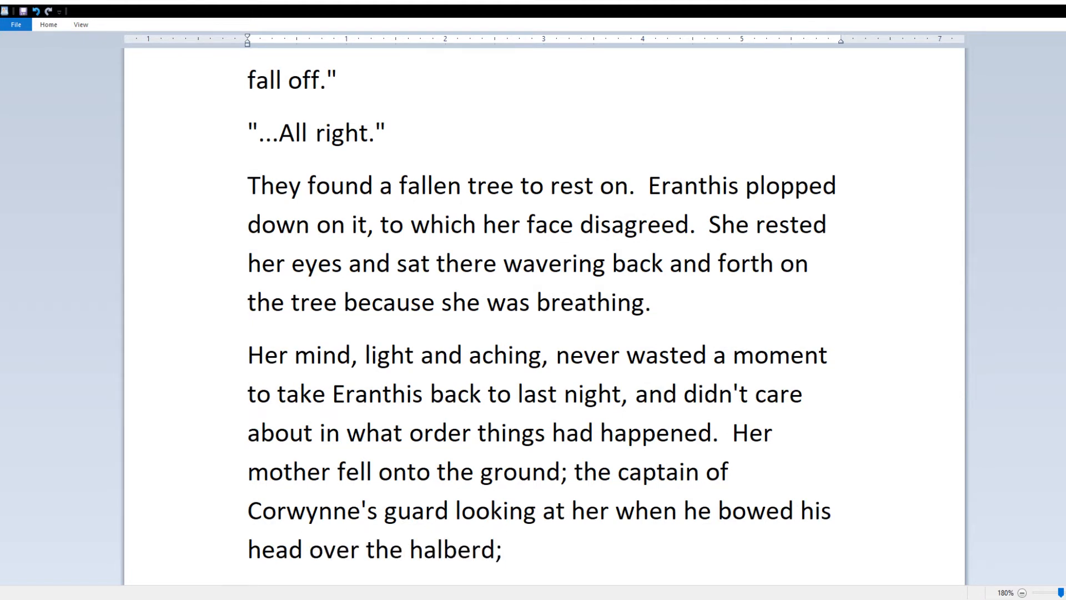
type("her father")
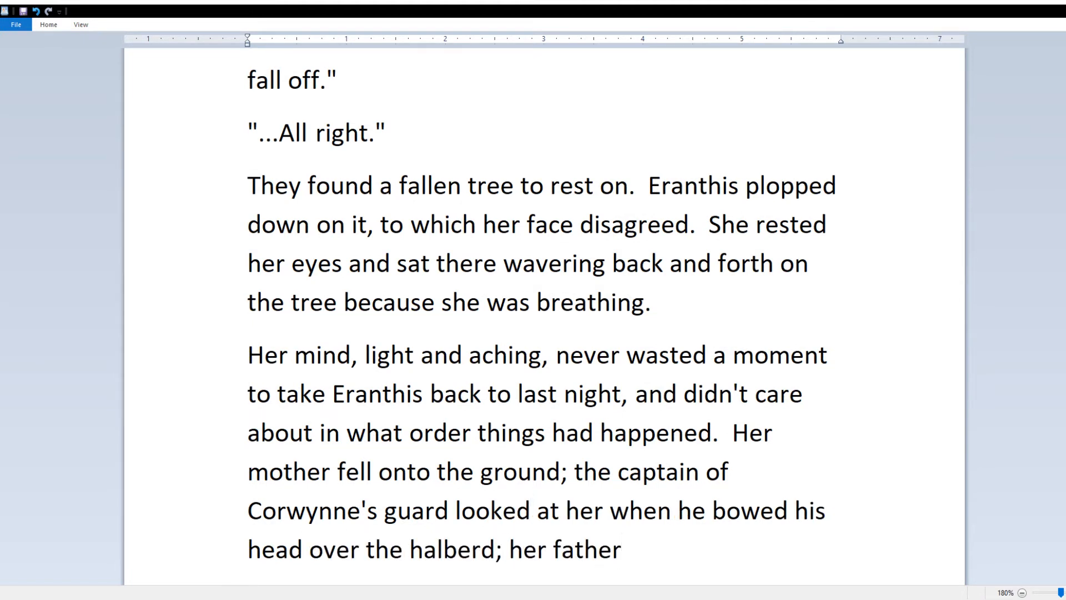
type(" disappearing into ")
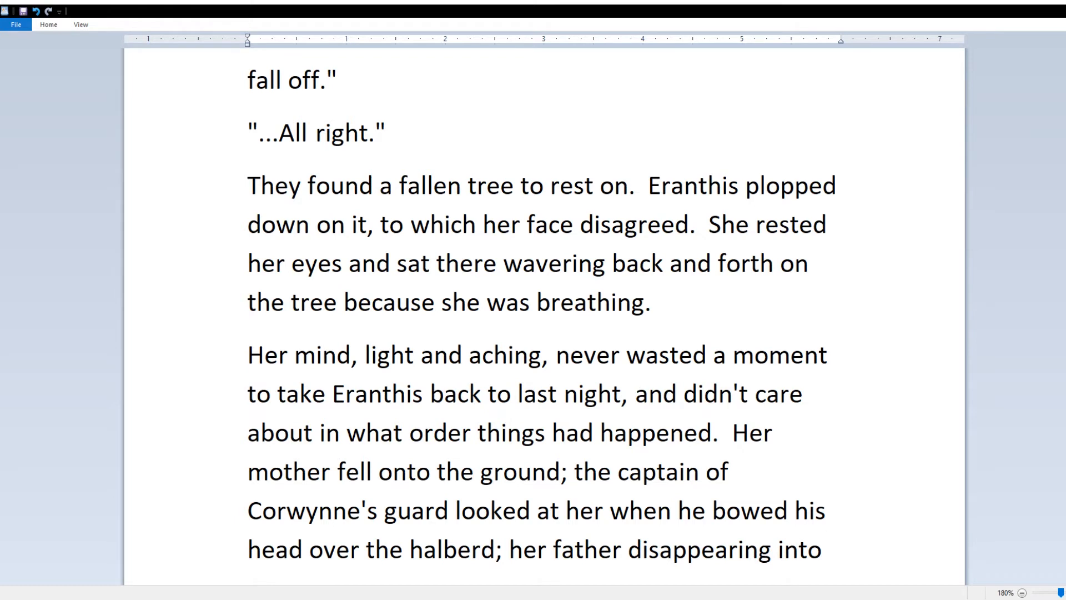
type("flames; but")
key("BackSpace")
key("BackSpace")
key("BackSpace")
key("BackSpace")
key("BackSpace")
key("BackSpace")
type("ed")
Step: End with the coal-eyed man punched by the wind, the image that made her open her eyes
key("Down")
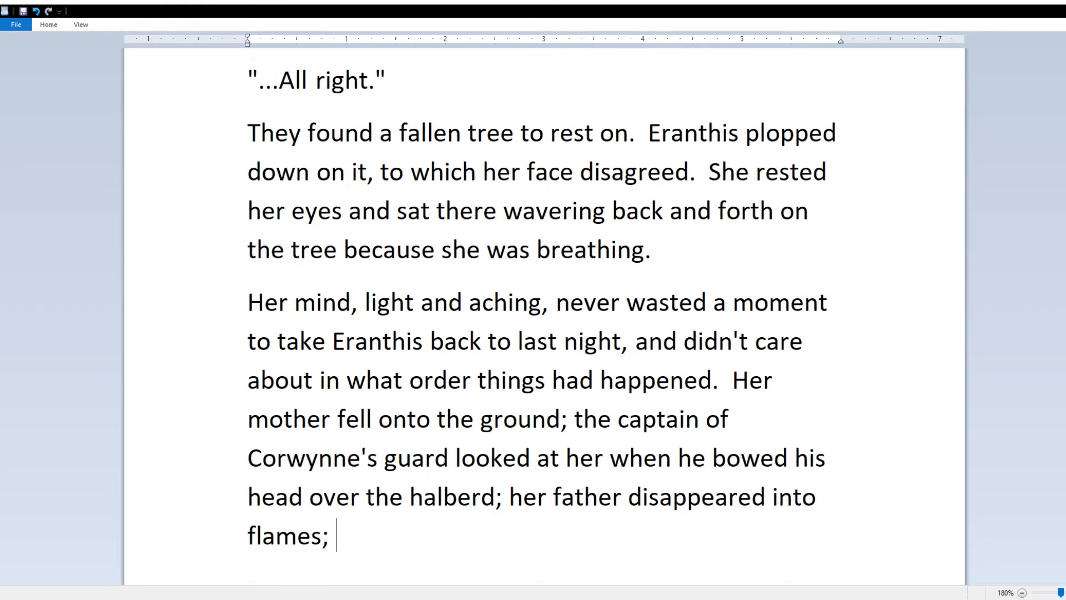
type("the coal-eyed man getting")
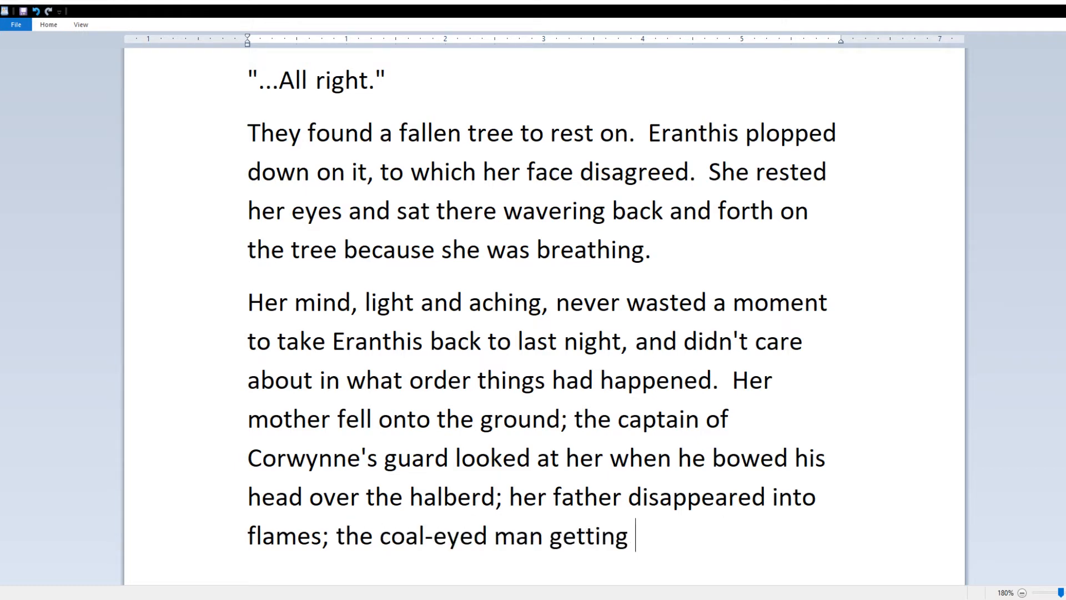
key("ctrl+BackSpace")
type("was punched by the wind")
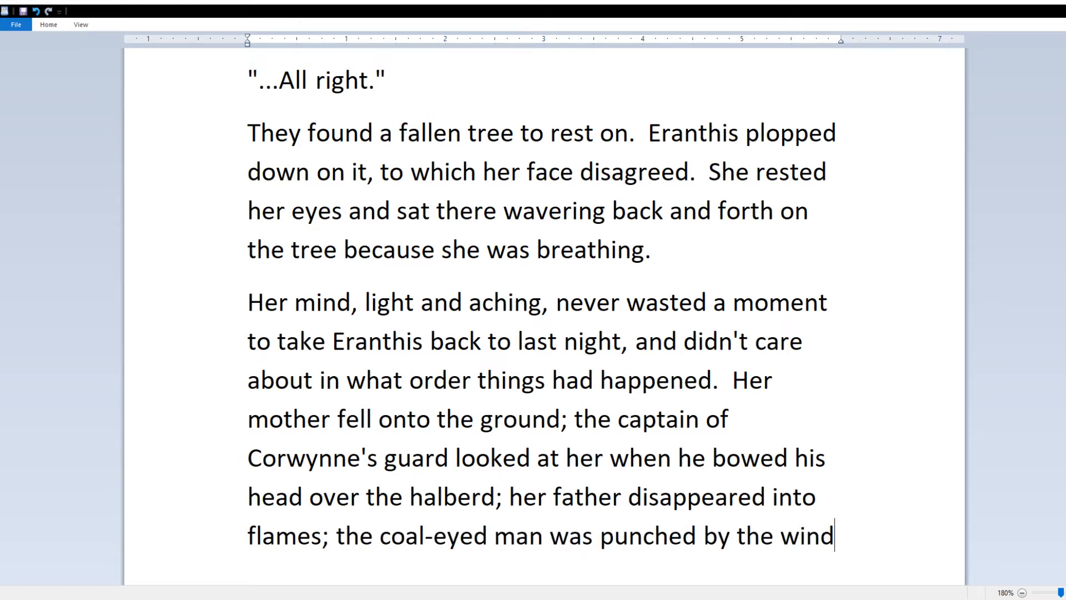
type("—that image played ")
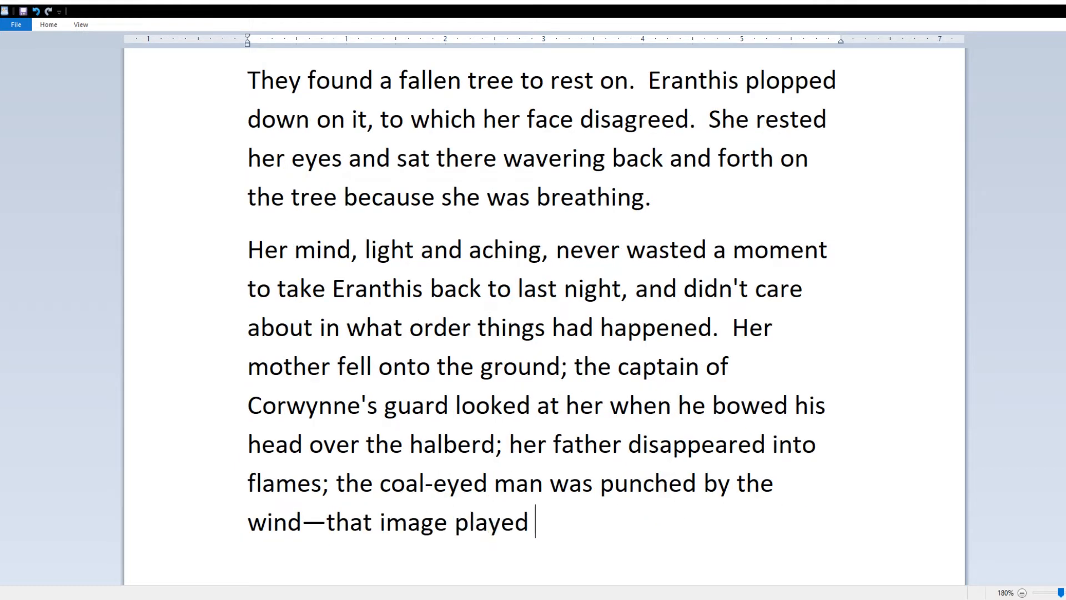
type("at Eranthis the most.")
key("BackSpace")
key("BackSpace")
type(", and whenever it did, she had to open her eyes.")
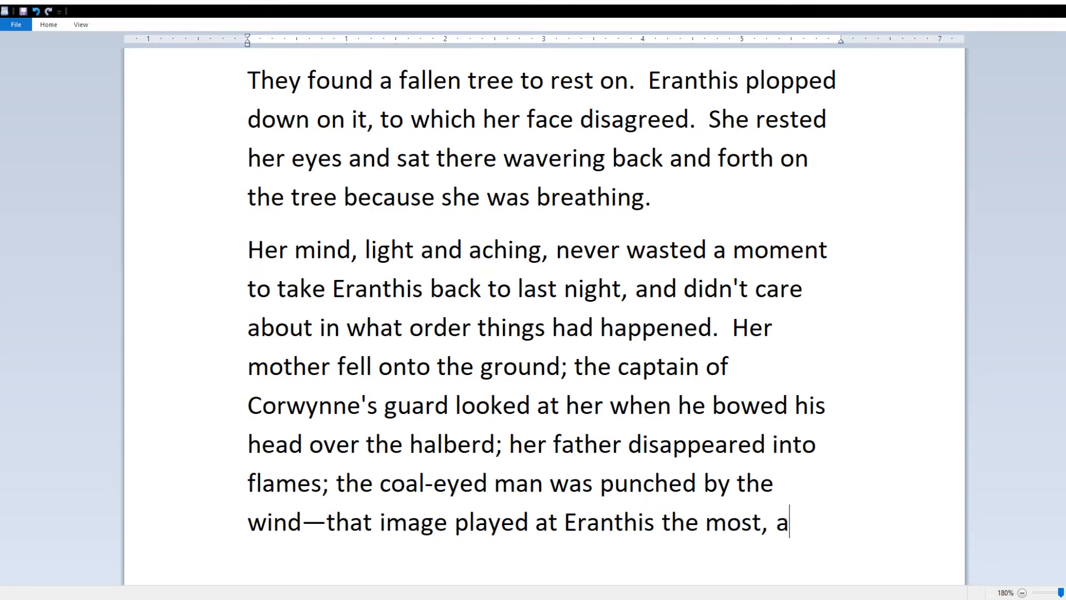
key("Return")
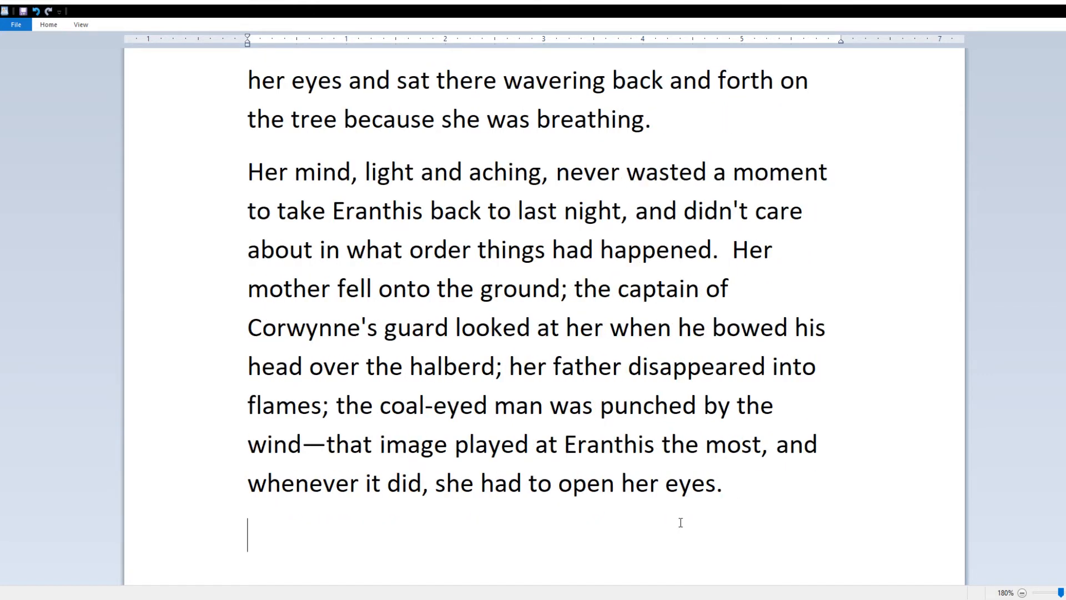
Step: Describe browned oak leaves and acorns crinkling under her leather shoes
type("The ground was blanketed with browned oak leaves")
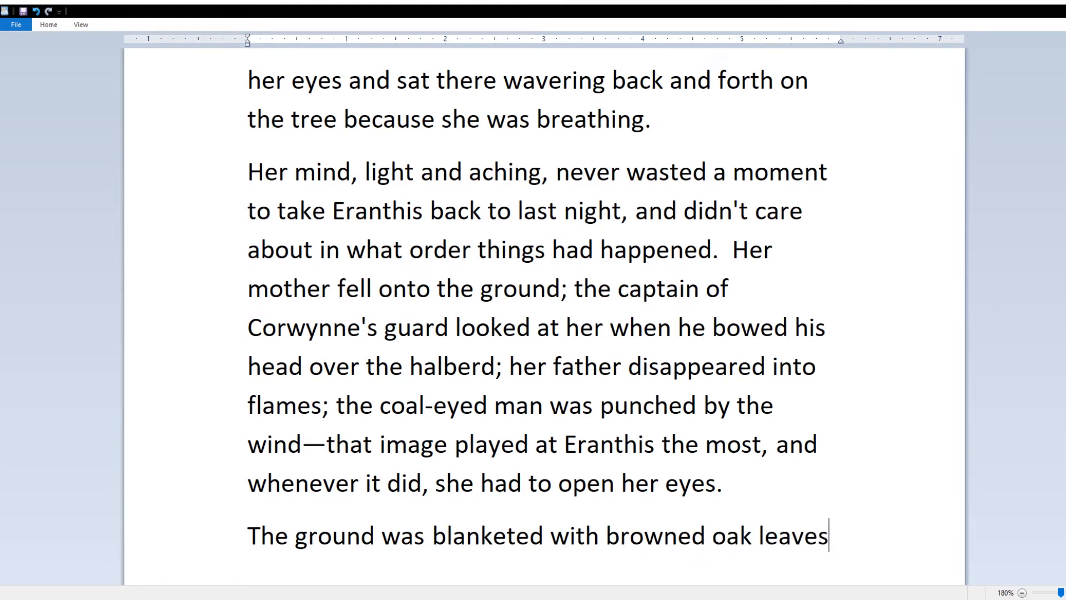
type(" and acorns.")
key("BackSpace")
key("BackSpace")
type("and crinkled und")
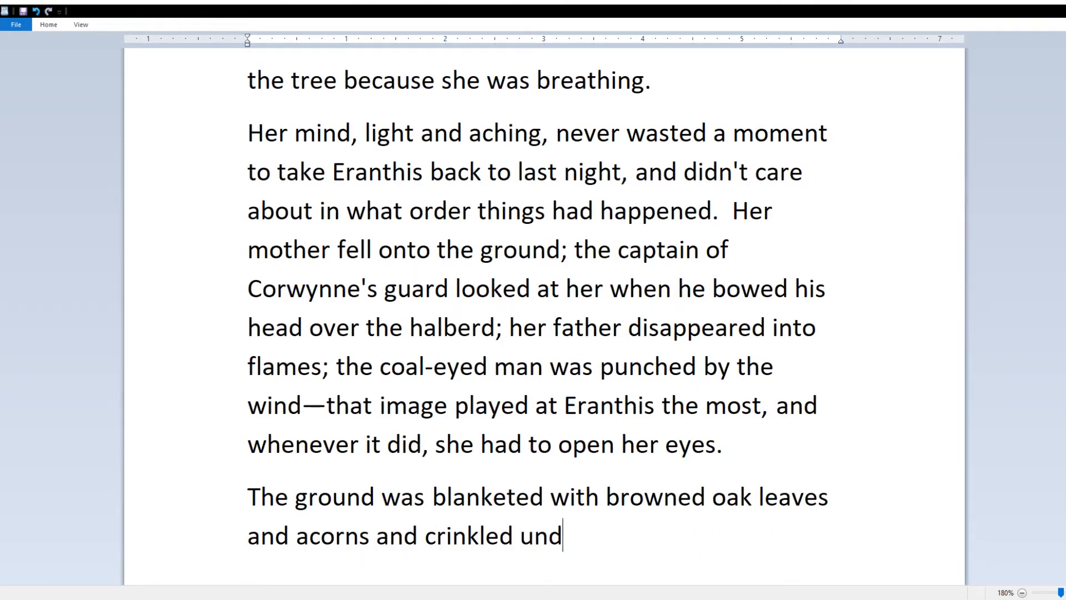
type("er her fee")
key("BackSpace")
key("BackSpace")
key("BackSpace")
type("shoes")
key("BackSpace")
key("BackSpace")
key("BackSpace")
key("BackSpace")
key("BackSpace")
type("leather shoes")
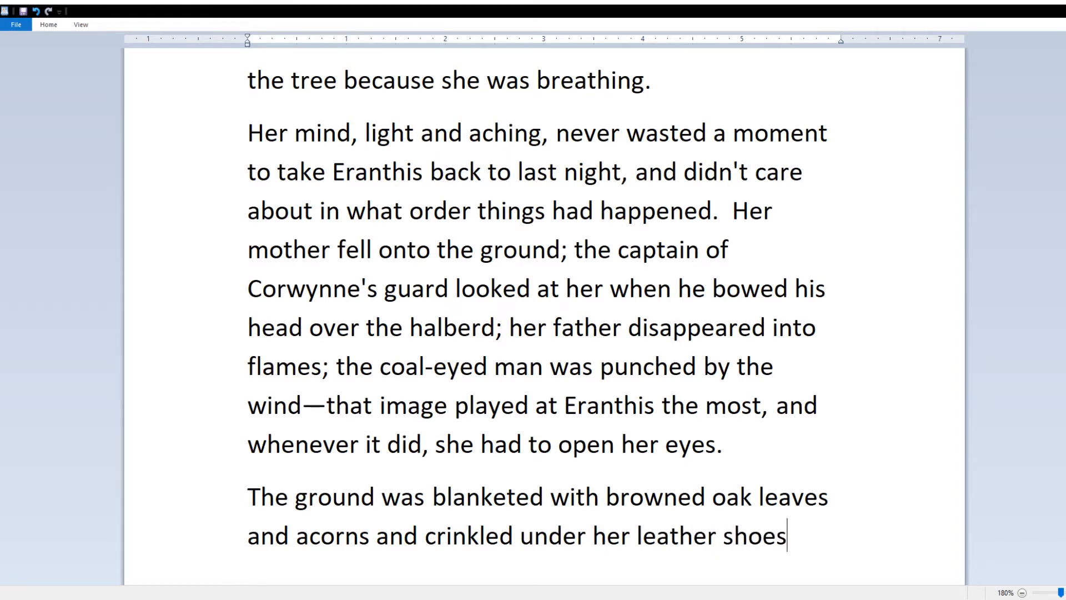
type(". There was grass, but much of it had")
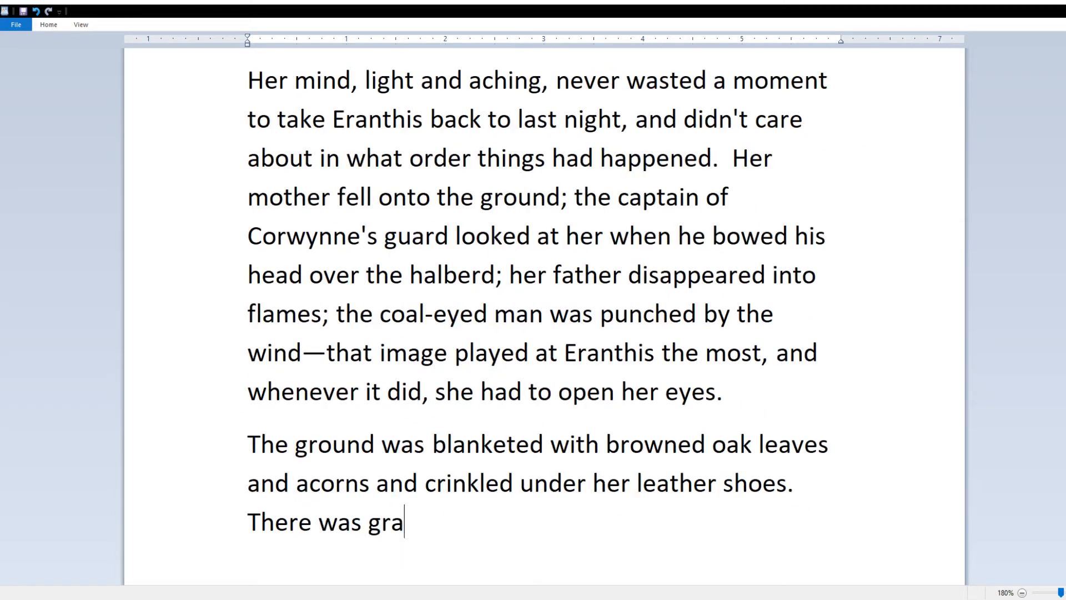
Step: Add grass patches, bramble and vines, and the fallen tree 'camoflagued in vines', then begin the knight's satchel paragraph
key("BackSpace")
key("BackSpace")
key("BackSpace")
key("BackSpace")
key("BackSpace")
key("BackSpace")
key("BackSpace")
key("BackSpace")
key("BackSpace")
key("BackSpace")
key("BackSpace")
key("BackSpace")
key("BackSpace")
key("BackSpace")
key("BackSpace")
key("BackSpace")
key("BackSpace")
key("BackSpace")
key("BackSpace")
key("BackSpace")
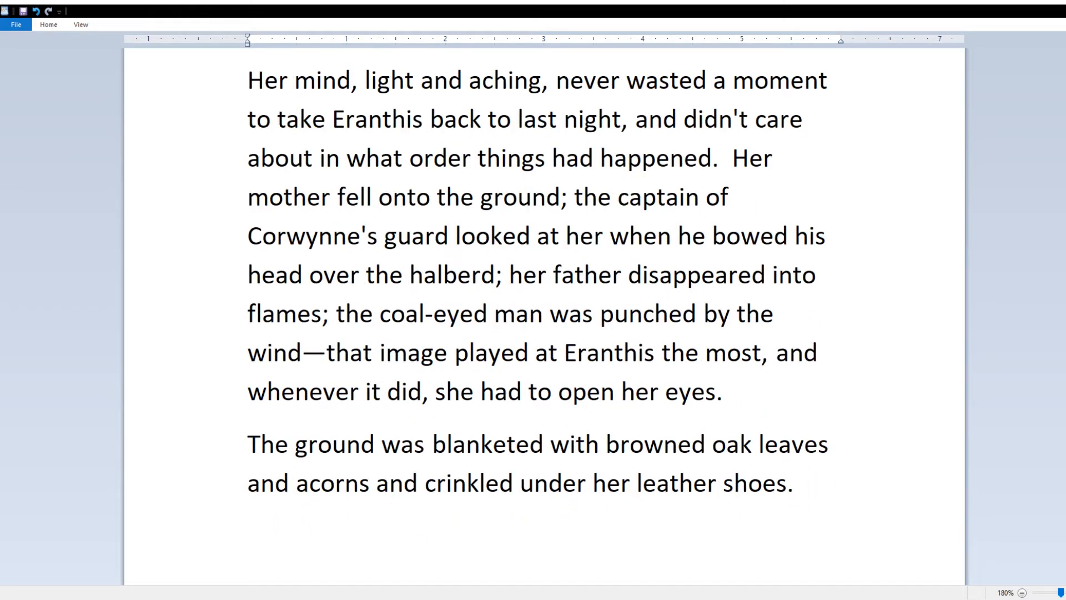
type("Patches of grass reached up near the trees")
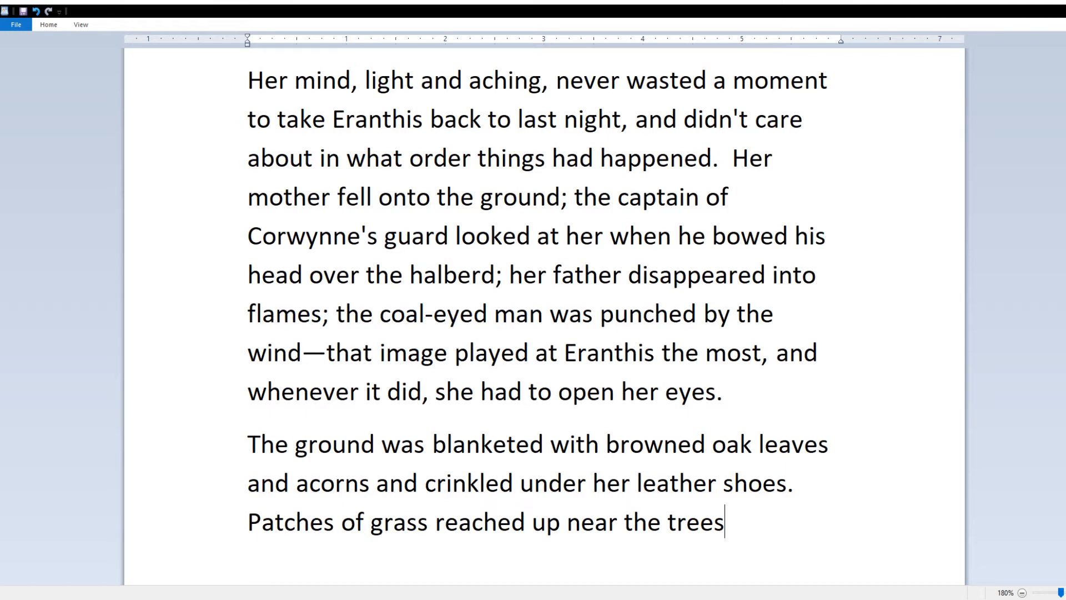
type("and in places the sun touched")
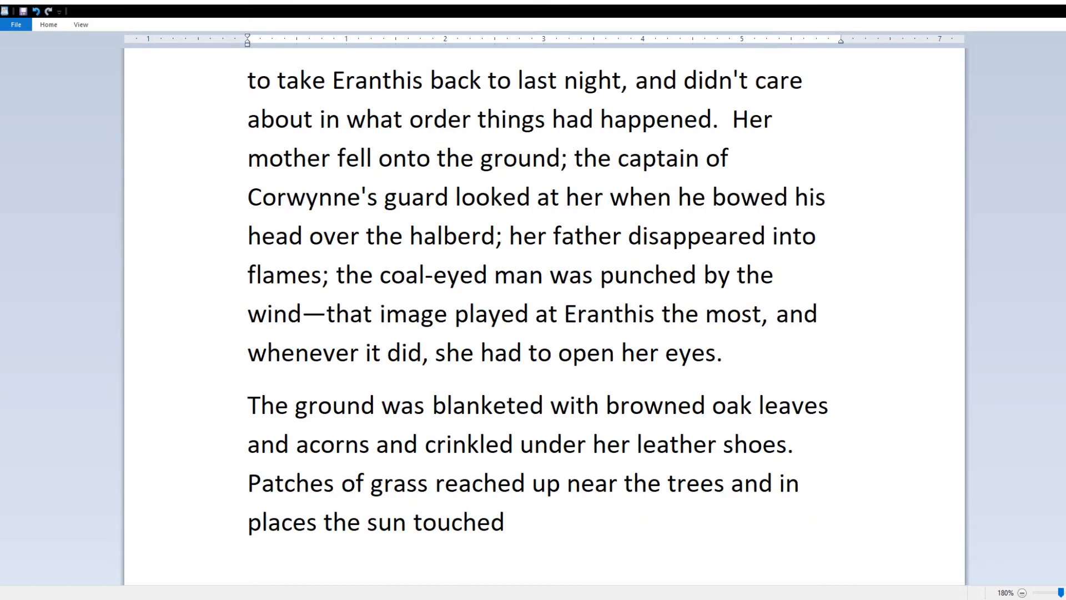
type(", but mostly bramble and creeping vines")
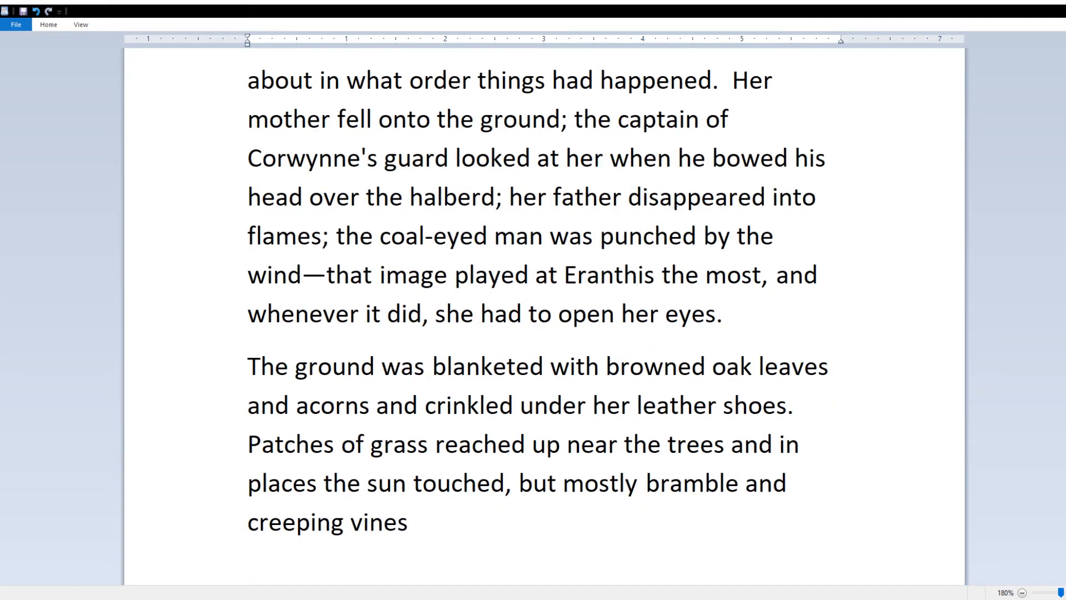
type(" took up the space that the d")
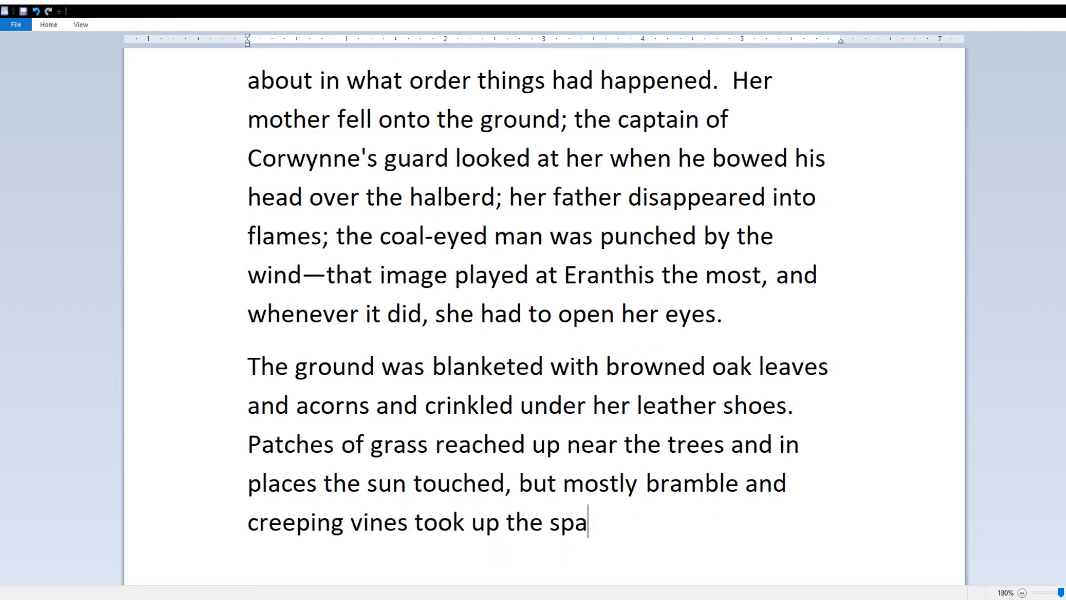
key("BackSpace")
key("BackSpace")
key("BackSpace")
key("BackSpace")
key("BackSpace")
key("BackSpace")
key("BackSpace")
key("BackSpace")
type("e dead leaves didn't.")
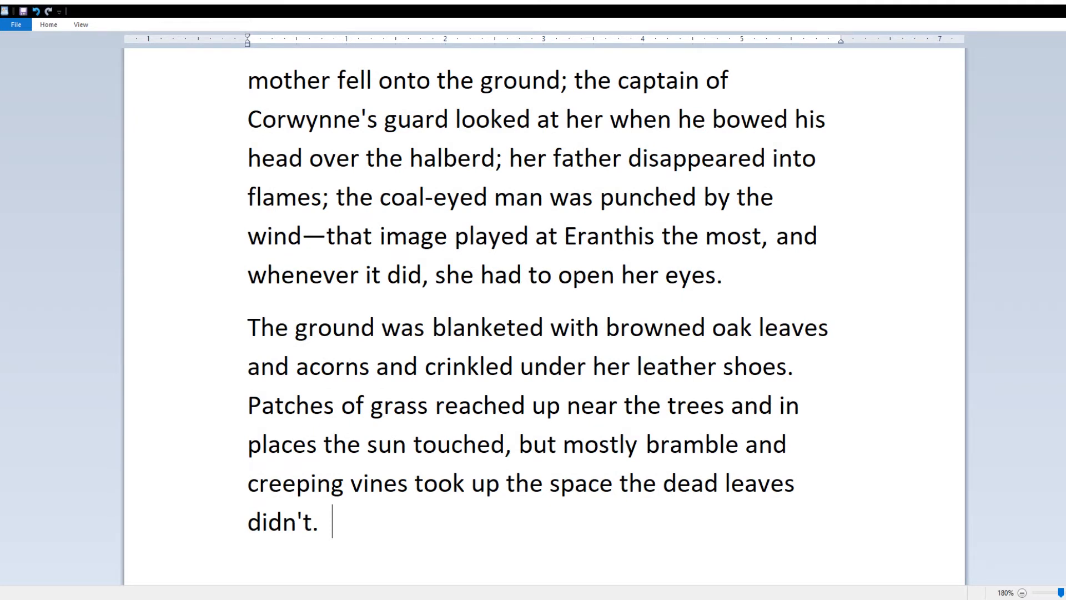
type("  The fallen tree on ")
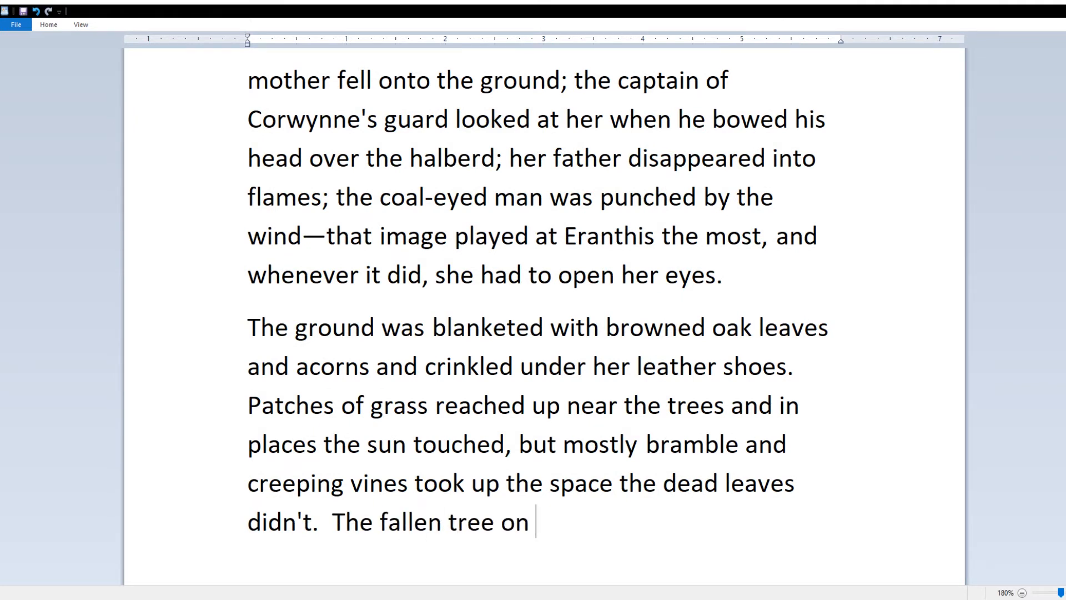
type("which Eranthis sat was nearly ")
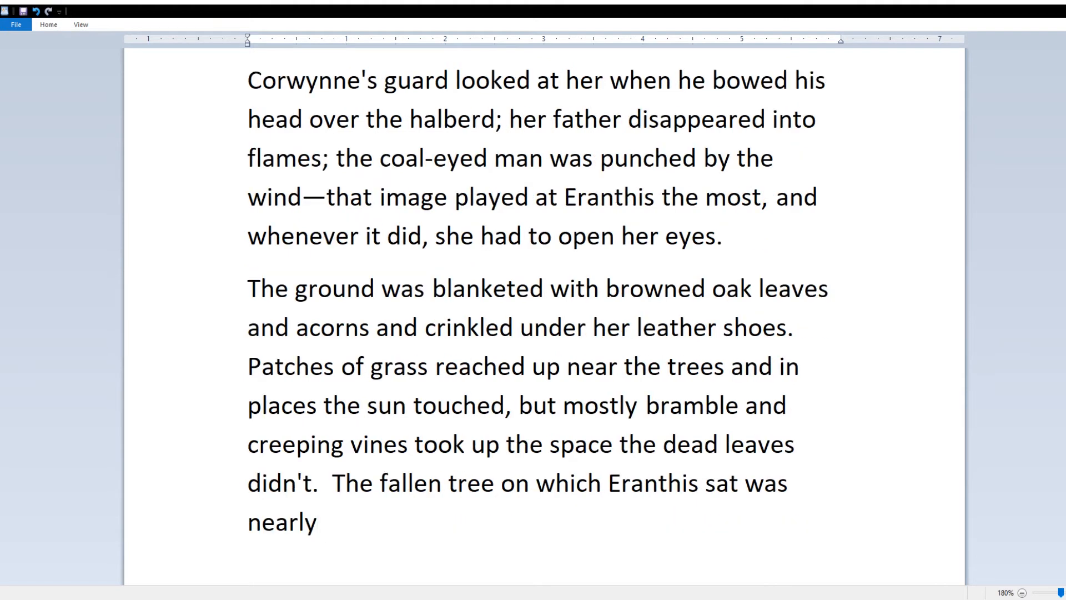
type("eaten by the bramble.")
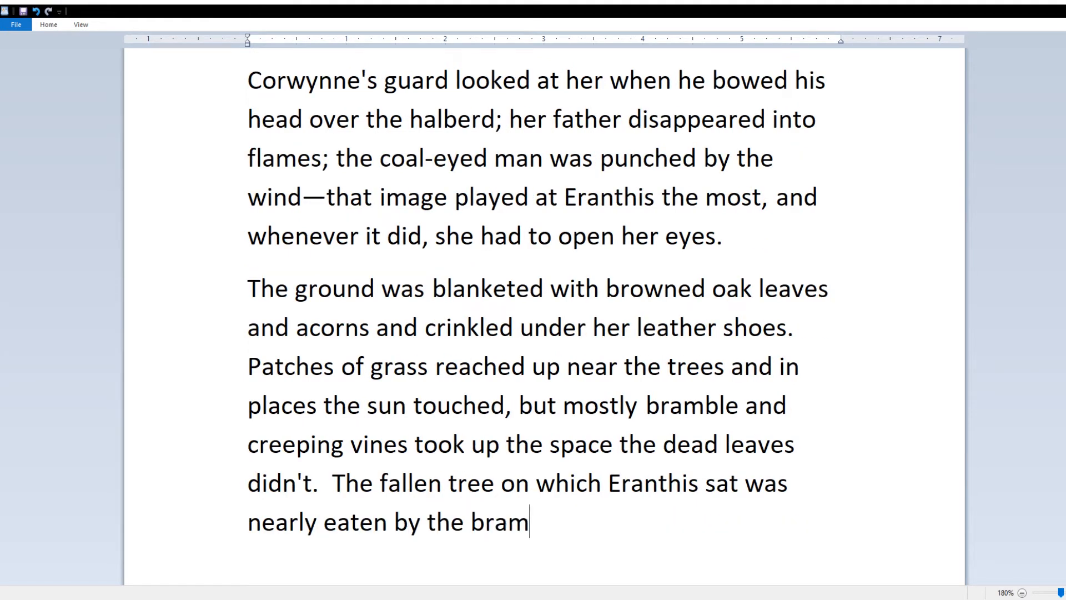
key("ctrl+BackSpace")
key("ctrl+BackSpace")
key("ctrl+BackSpace")
key("ctrl+BackSpace")
type("covered")
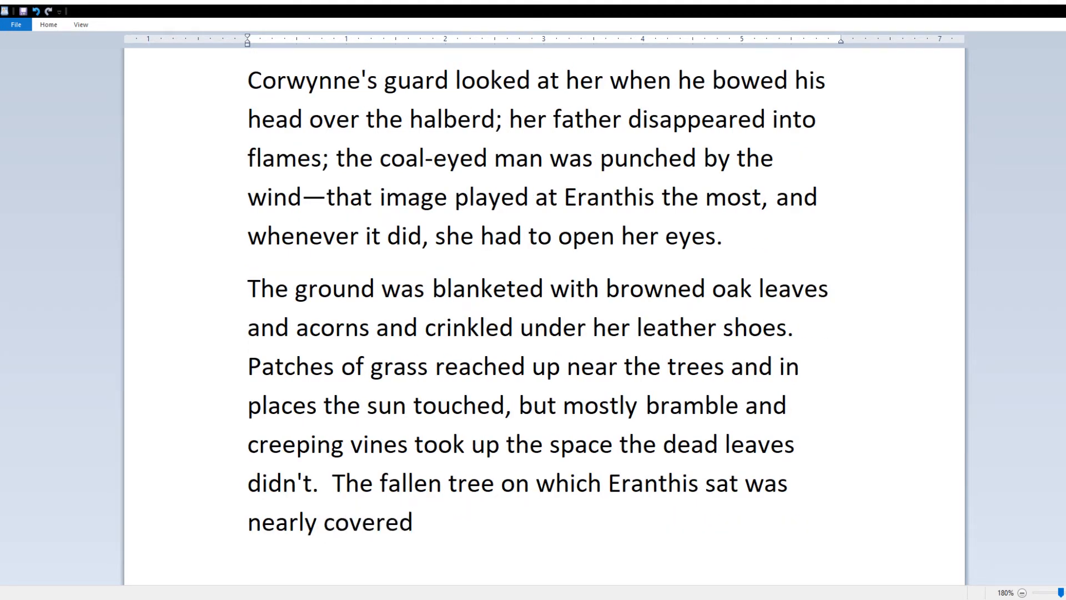
key("ctrl+BackSpace")
key("ctrl+BackSpace")
type("camoflagued in vines.")
key("Return")
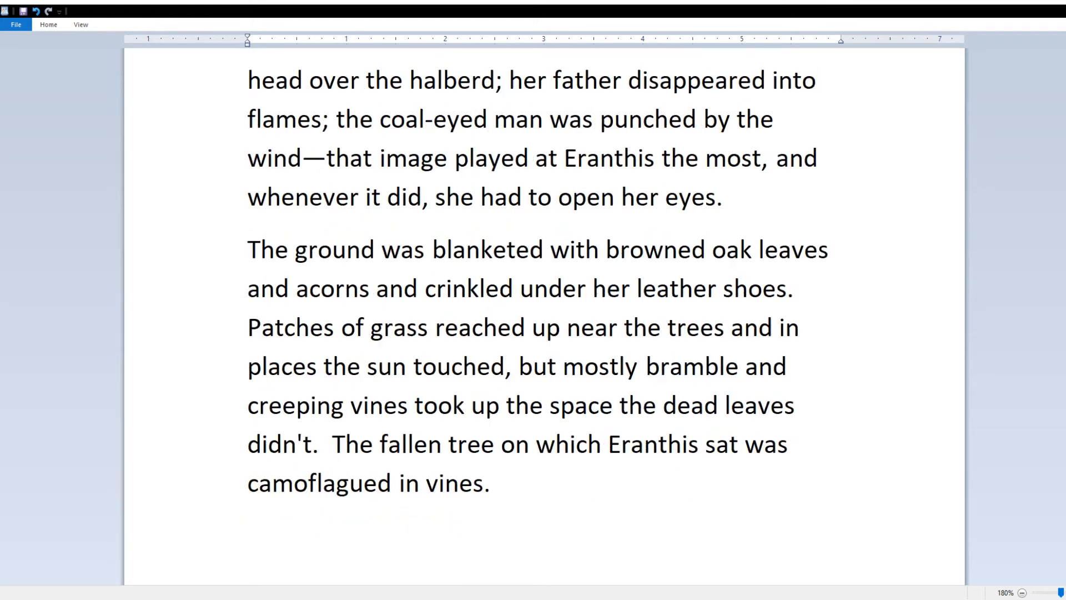
type("Sitting, the black knight dropped his")
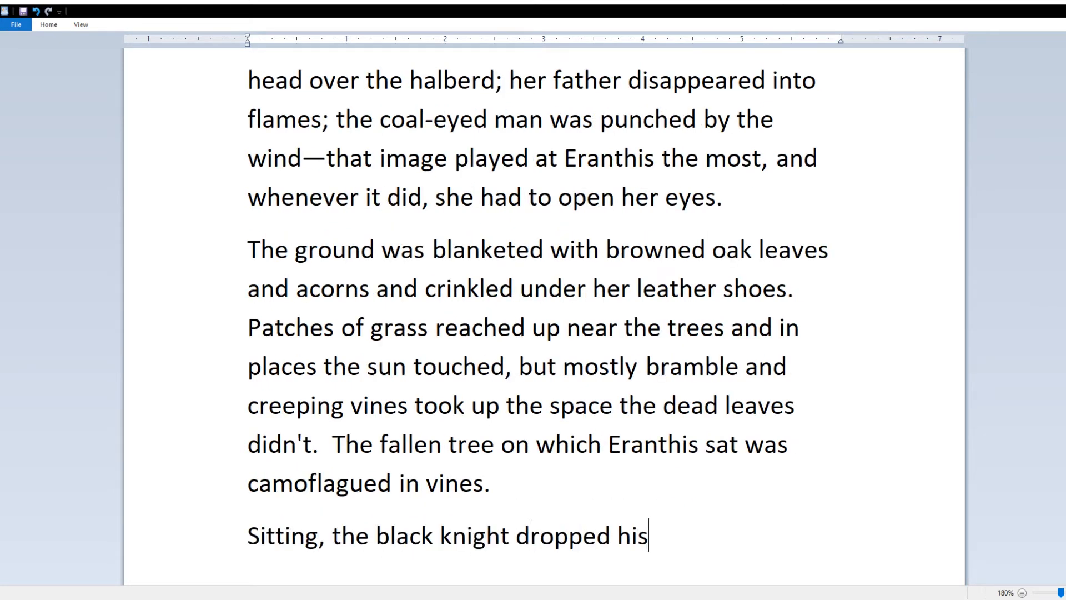
type(" satchel between his legs.  ")
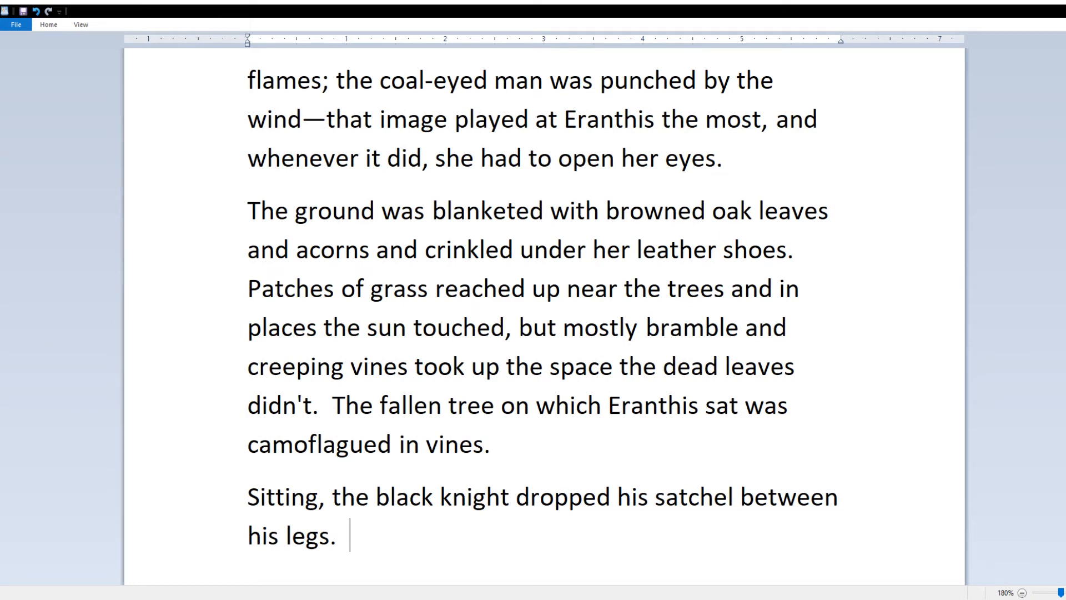
type("He had retrieved it not long after entering the f")
Step: Add that the knight hooked the satchel straps on pegs in his armor and set his helm down
key("BackSpace")
key("BackSpace")
key("BackSpace")
key("BackSpace")
key("BackSpace")
key("BackSpace")
key("BackSpace")
key("BackSpace")
key("BackSpace")
key("BackSpace")
key("BackSpace")
key("BackSpace")
key("BackSpace")
key("BackSpace")
type("Eranthis had entered the forest with him.  Then he sat down his helm")
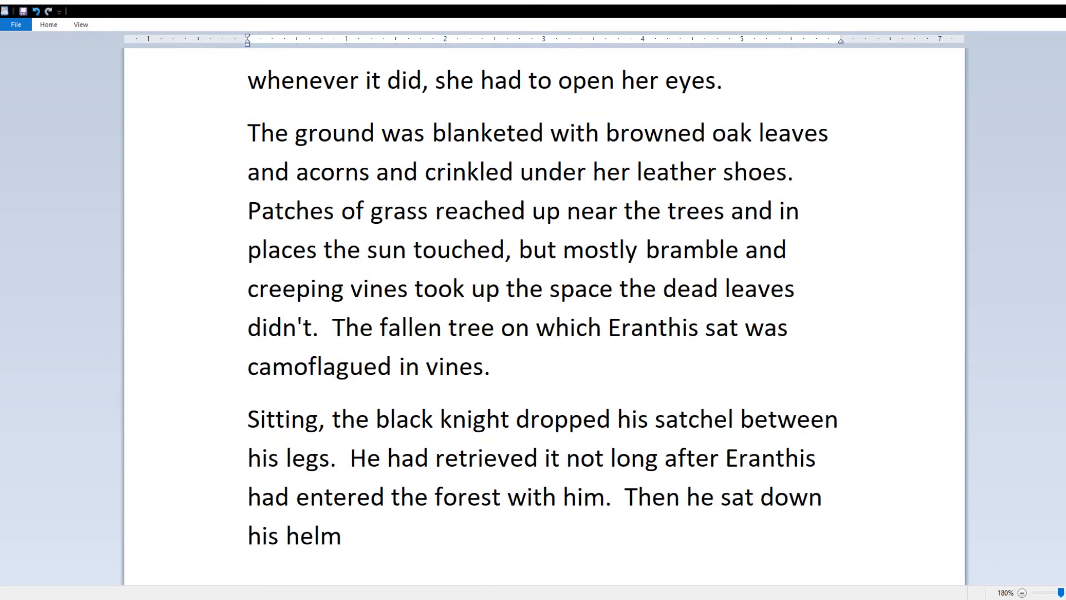
type(" in front of it.")
key("Return")
type("He")
left_click(606, 448)
type(", threw it over his shoulder")
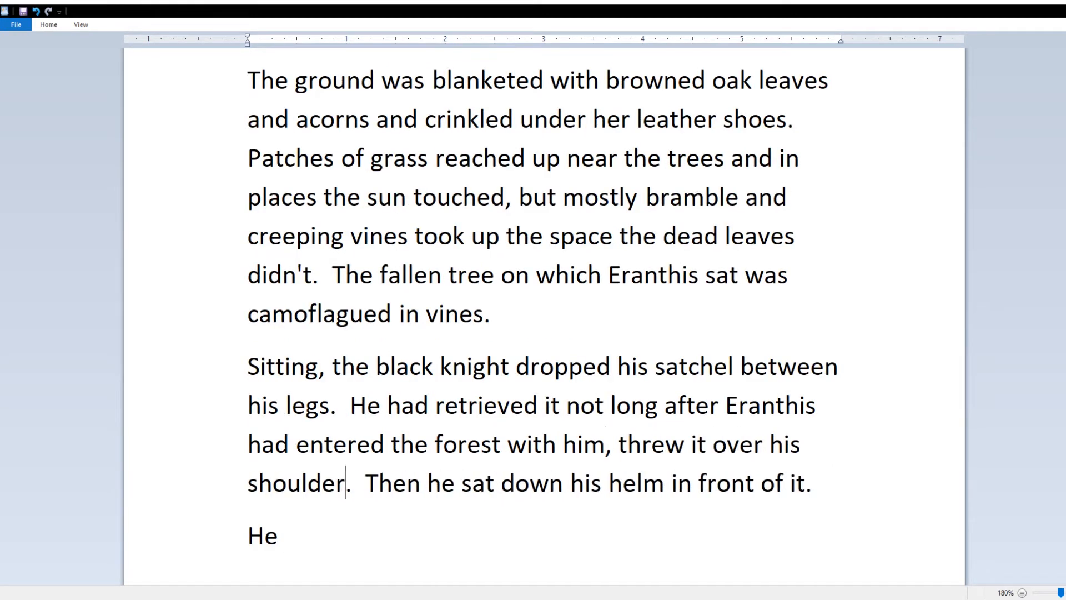
type(" and hooked the straps")
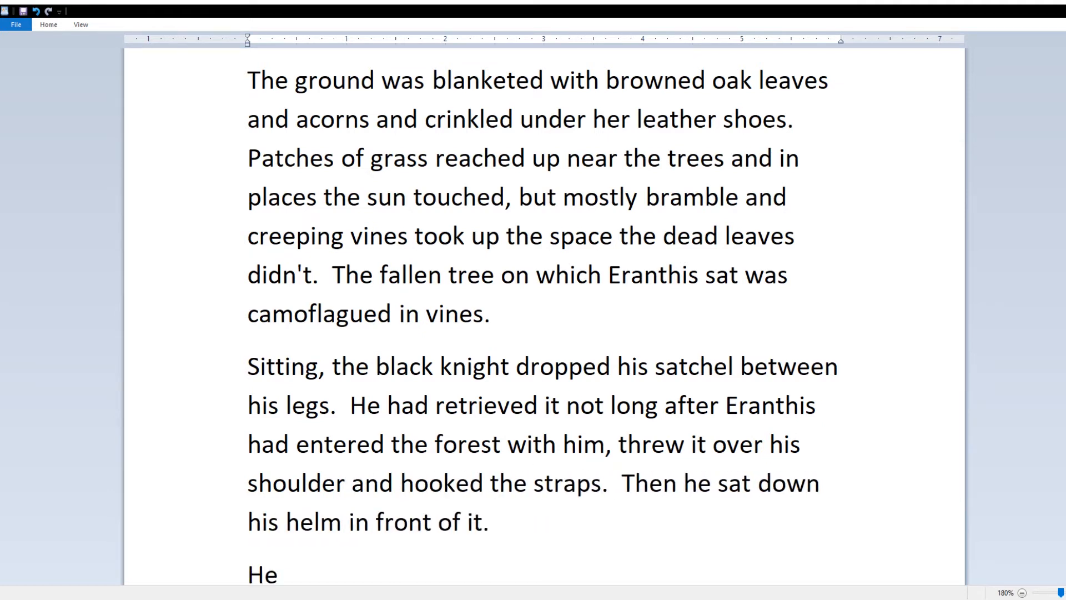
type(" on")
type(" a couple of pegs in his armor")
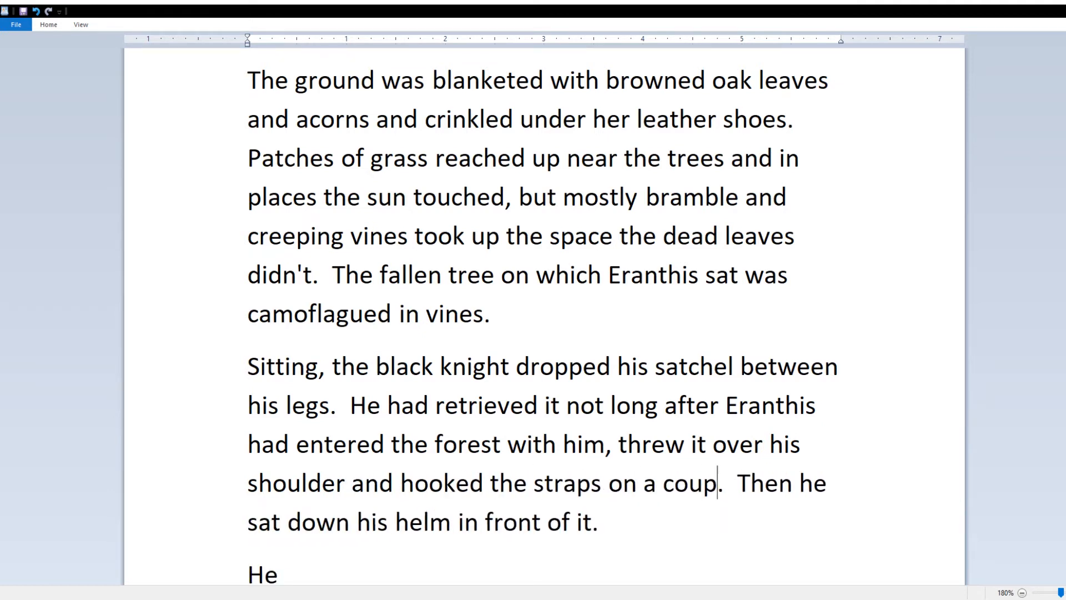
left_click(407, 522)
scroll(408, 522, "down", 1)
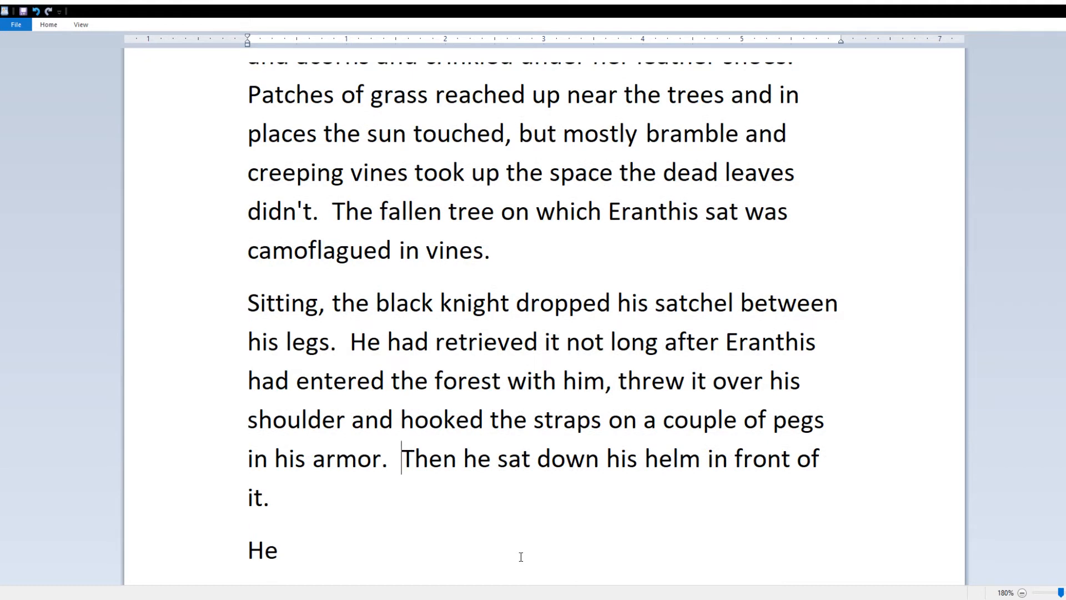
key("Return")
left_click(521, 557)
key("Home")
key("BackSpace")
Step: Add that Eranthis hadn't thought about the helm's moving prongs until now, replacing 'pegs' with 'prongs'
key("End")
type("had taken it ov")
key("BackSpace")
type("ff")
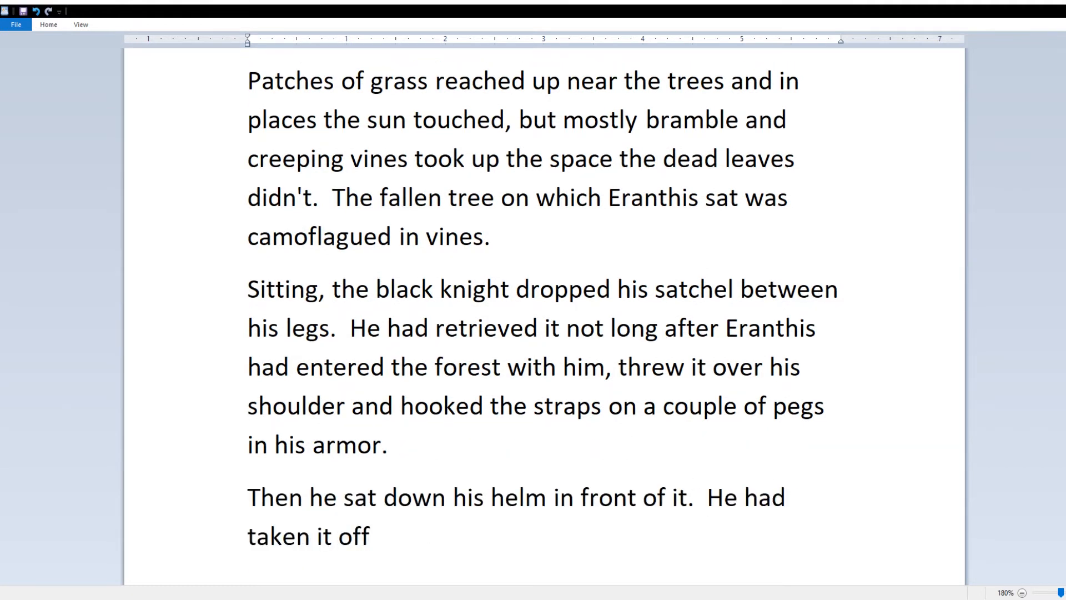
type(" during the night")
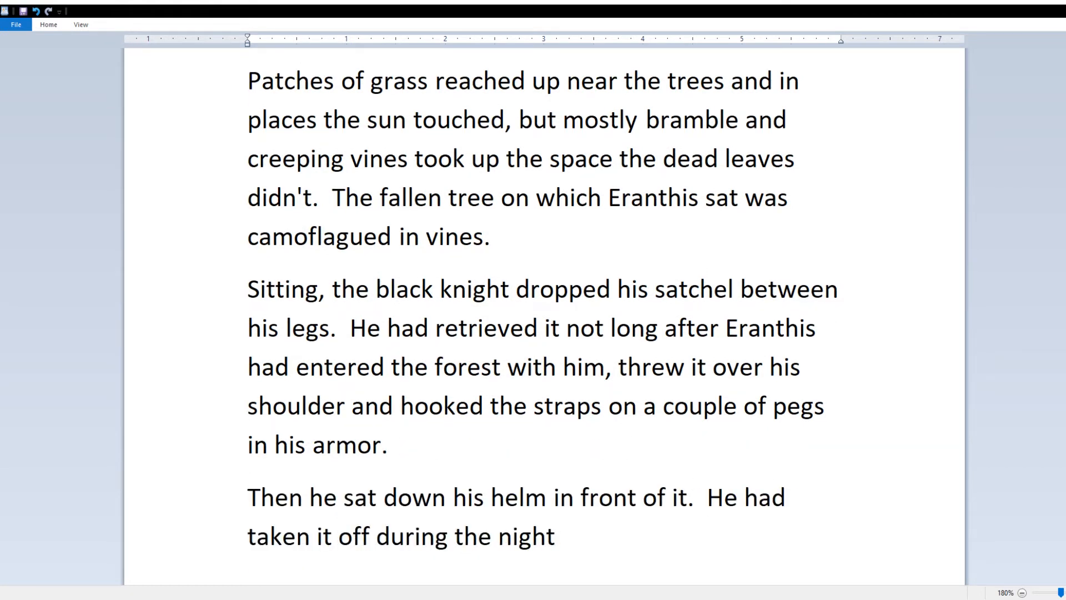
type(", but Eranthis hadn't much thought a")
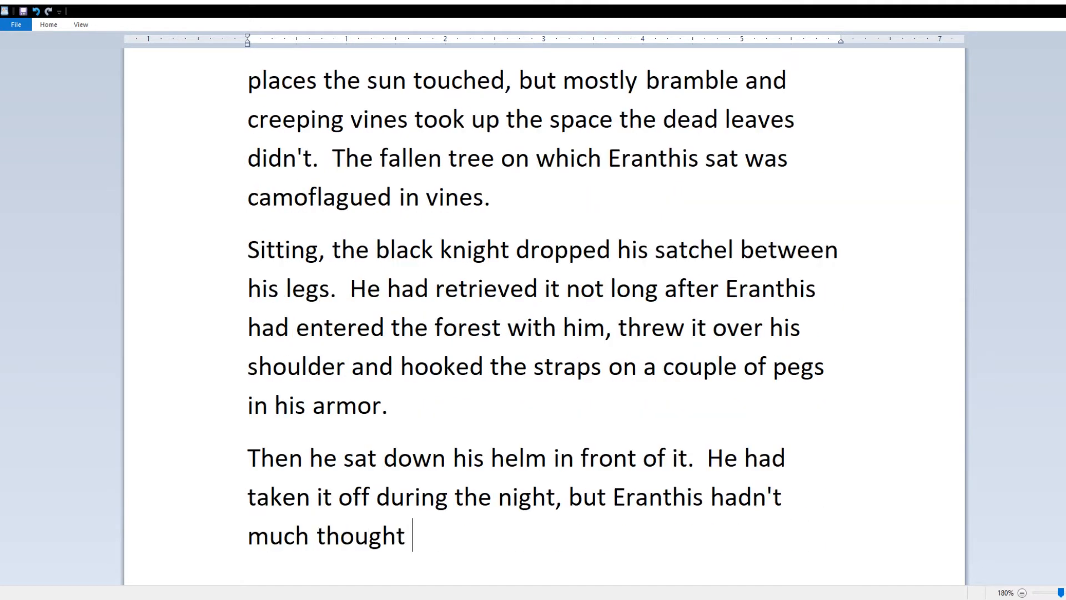
key("BackSpace")
key("BackSpace")
key("BackSpace")
key("BackSpace")
key("BackSpace")
key("BackSpace")
key("BackSpace")
key("BackSpace")
key("BackSpace")
key("BackSpace")
key("BackSpace")
key("BackSpace")
key("BackSpace")
key("BackSpace")
key("BackSpace")
key("BackSpace")
key("BackSpace")
key("BackSpace")
key("BackSpace")
key("BackSpace")
type("hadn't thought a")
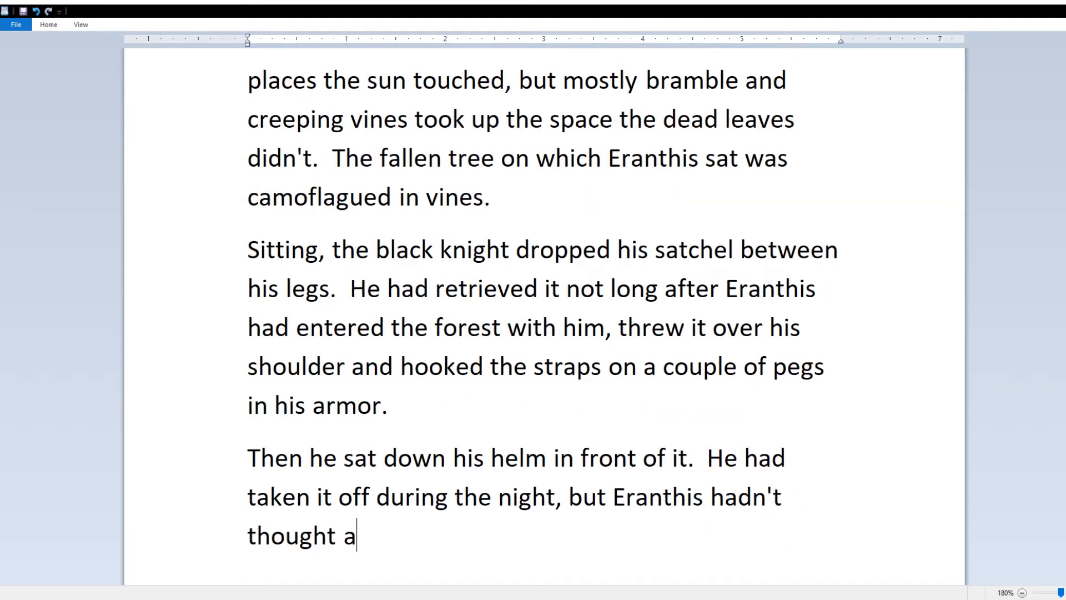
type("bout what")
key("BackSpace")
key("BackSpace")
key("BackSpace")
key("BackSpace")
type("the pegs on the helm that moved when ")
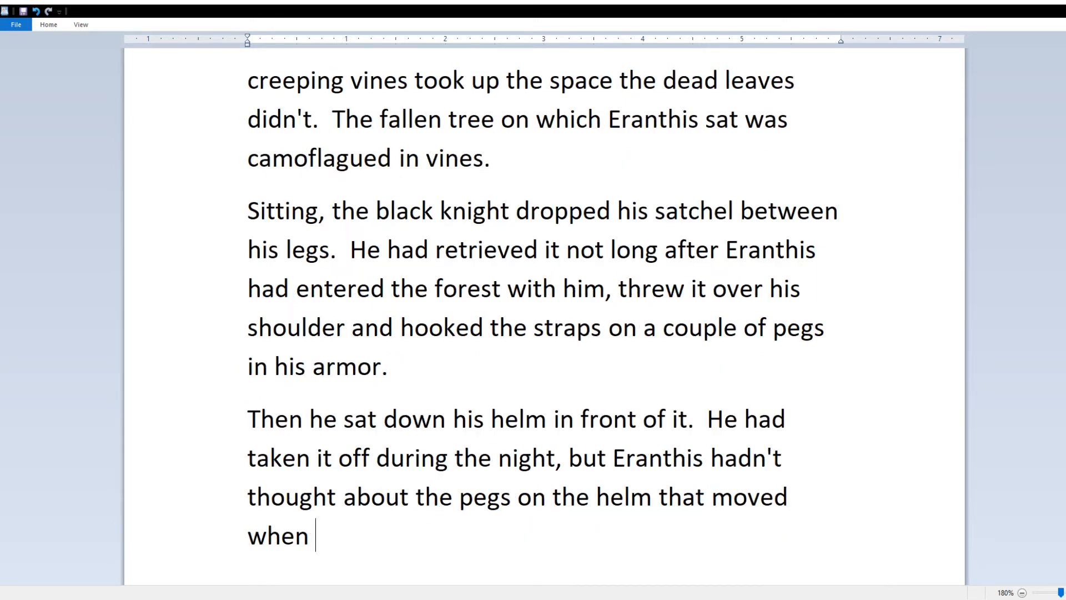
type("it spoke to her until now.")
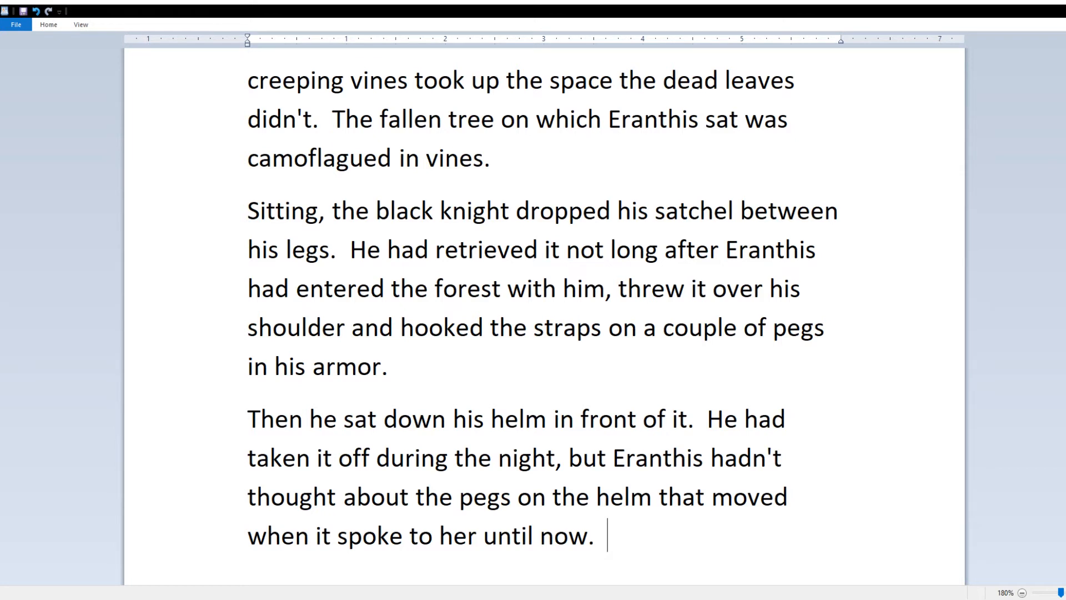
double_click(482, 497)
type("prongs")
key("End")
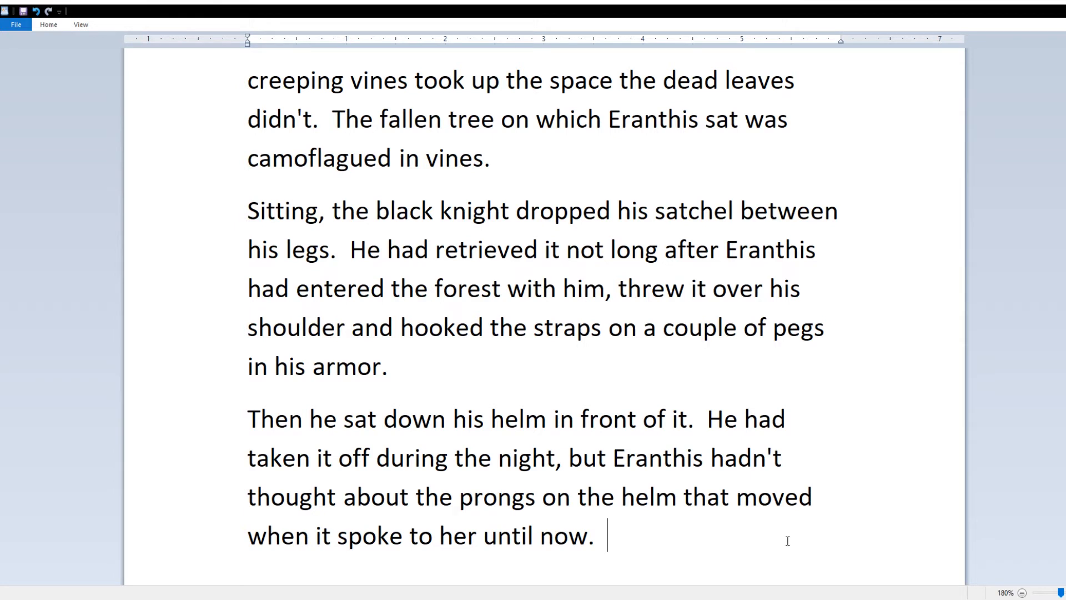
Step: Describe the helm as covering only the top, back and sides of the head
type("The helm was only")
key("BackSpace")
key("BackSpace")
key("BackSpace")
key("BackSpace")
key("BackSpace")
key("BackSpace")
key("BackSpace")
key("BackSpace")
key("BackSpace")
type("only coverd")
key("BackSpace")
type("ed the head and")
key("BackSpace")
key("BackSpace")
key("BackSpace")
key("BackSpace")
key("BackSpace")
key("BackSpace")
key("BackSpace")
key("BackSpace")
type("top and back of the head")
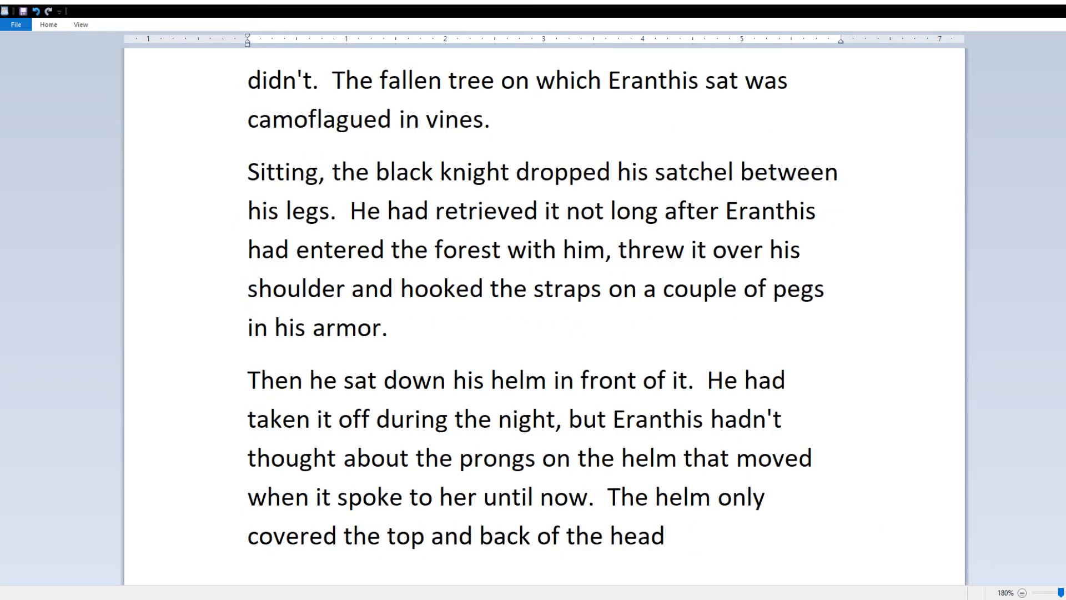
key("BackSpace")
key("BackSpace")
key("BackSpace")
key("BackSpace")
key("BackSpace")
key("BackSpace")
key("BackSpace")
key("BackSpace")
key("BackSpace")
key("BackSpace")
key("BackSpace")
key("BackSpace")
key("BackSpace")
key("BackSpace")
key("BackSpace")
key("BackSpace")
key("BackSpace")
key("BackSpace")
key("BackSpace")
key("BackSpace")
type(", back and sides of the head")
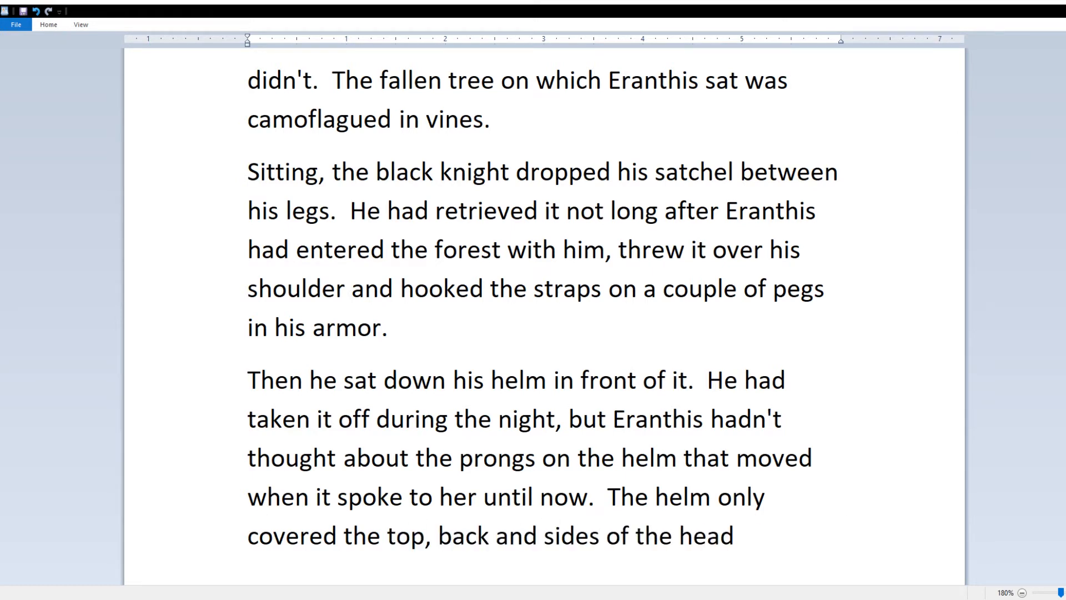
type(" and the")
Step: Add that the eyes were open, with just a noseguard dividing the opening, then begin 'The oddest thing about the helm'
key("BackSpace")
key("BackSpace")
key("BackSpace")
key("BackSpace")
key("BackSpace")
key("BackSpace")
key("BackSpace")
key("BackSpace")
type(", and the eyes.  The eyes were open")
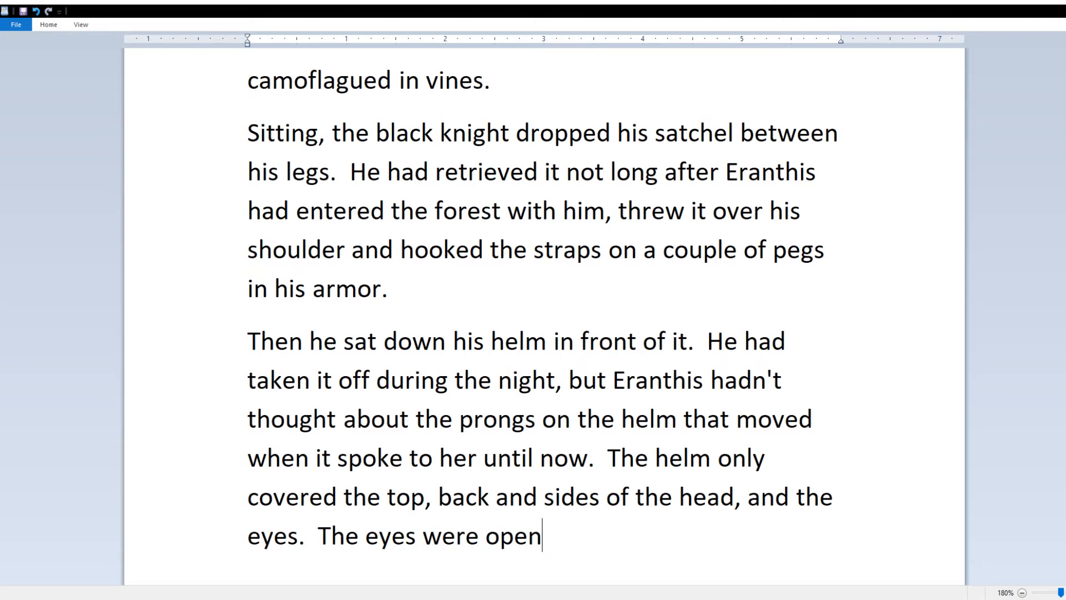
type(", there was just a noseguard.")
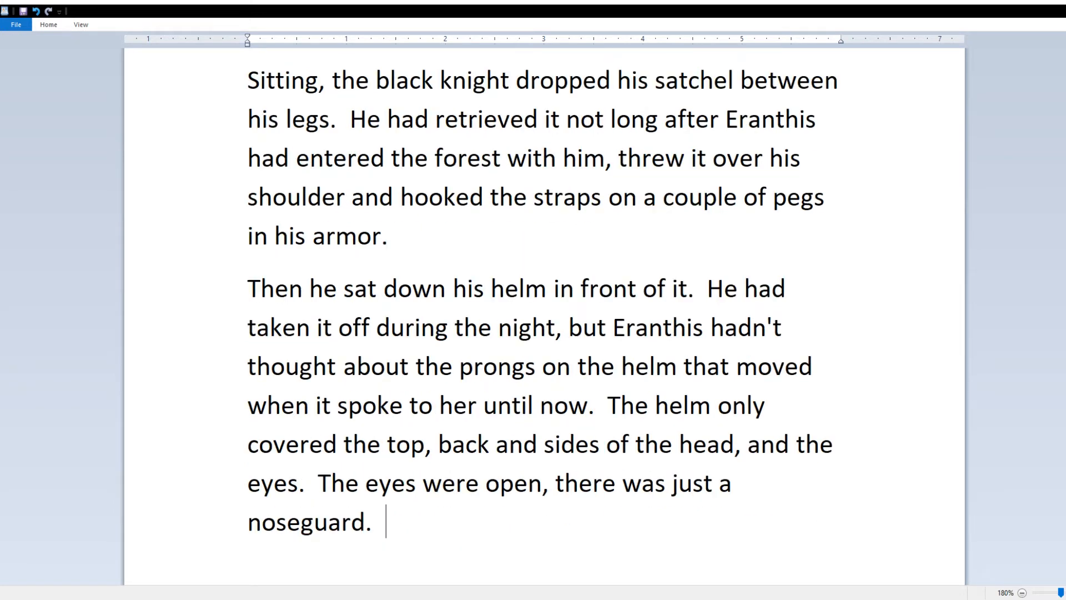
key("BackSpace")
key("BackSpace")
key("BackSpace")
type("that divided the ")
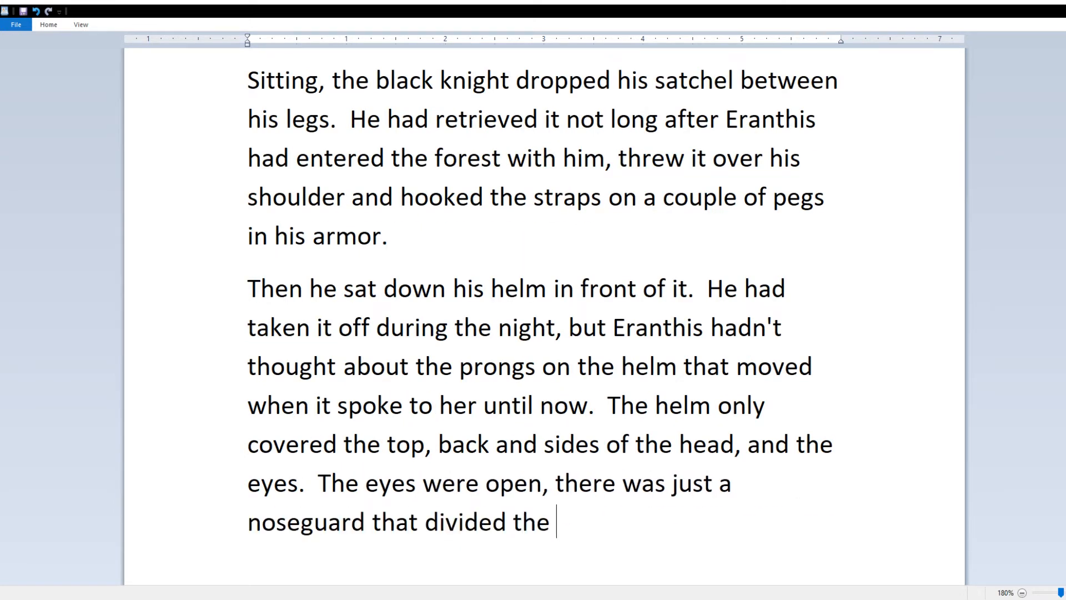
type("opening.")
left_click(549, 484)
key("BackSpace")
type(";")
left_click(667, 521)
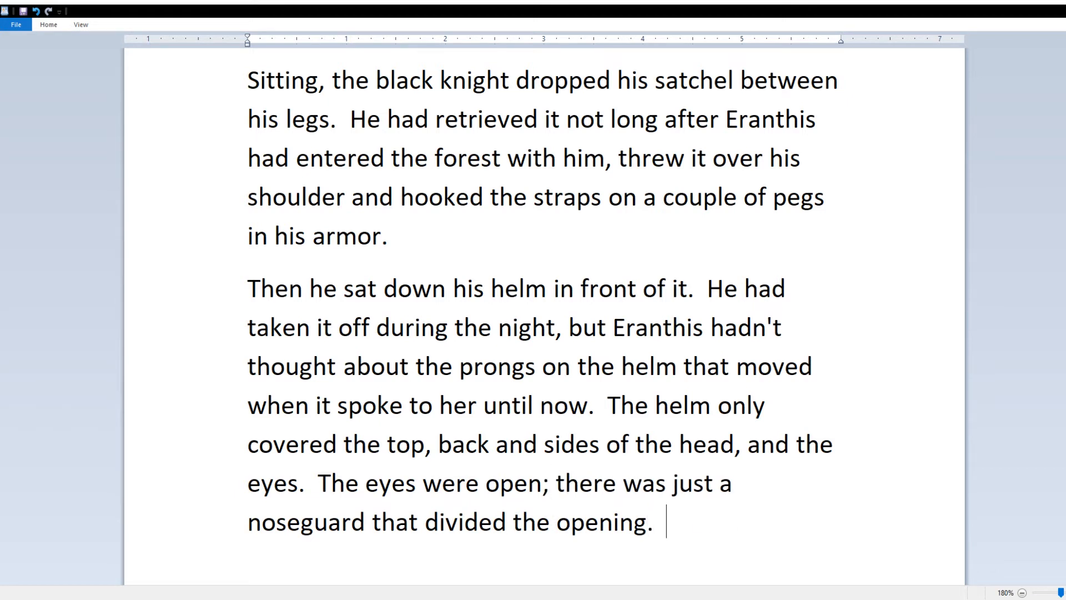
type("The oddest thing about the helm")
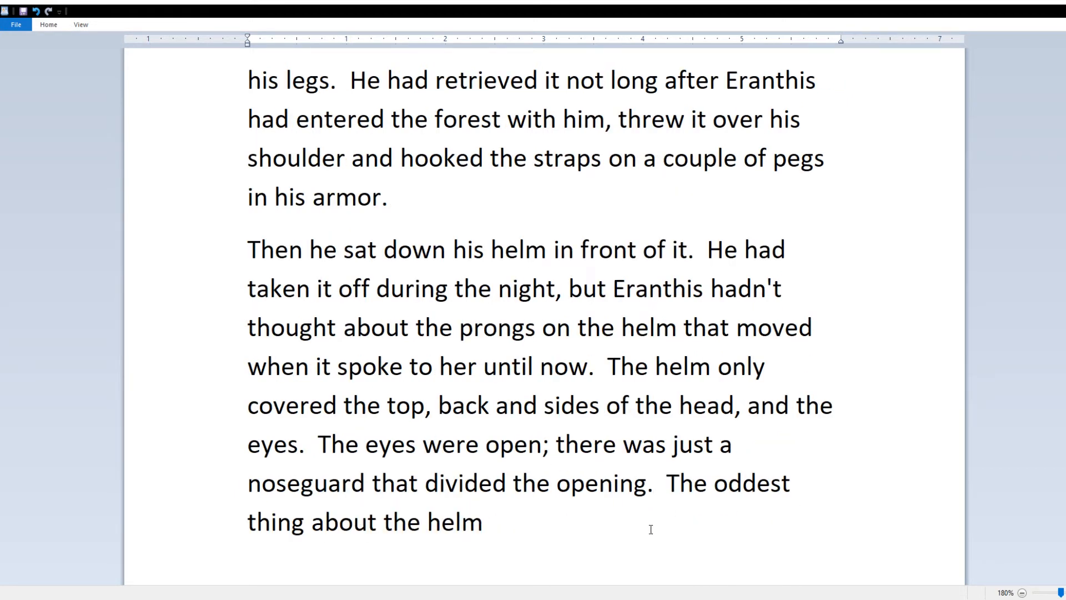
Step: Add that the helm covered only half the face, unlike armors that come up from the neck
left_click(653, 483)
type("For the most part, it only covered half the face")
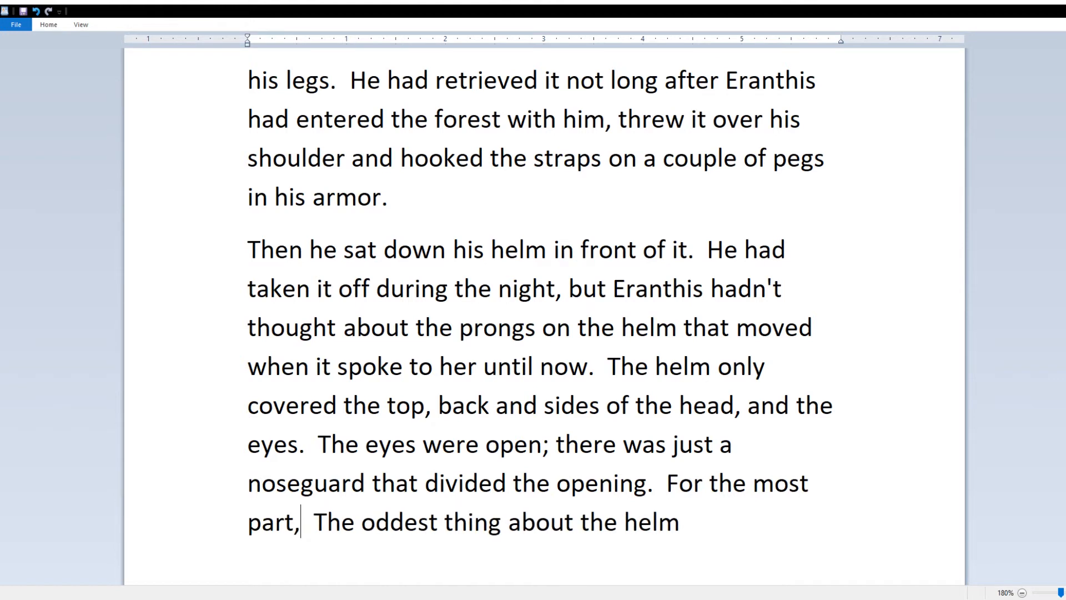
type(", but Eranthis ")
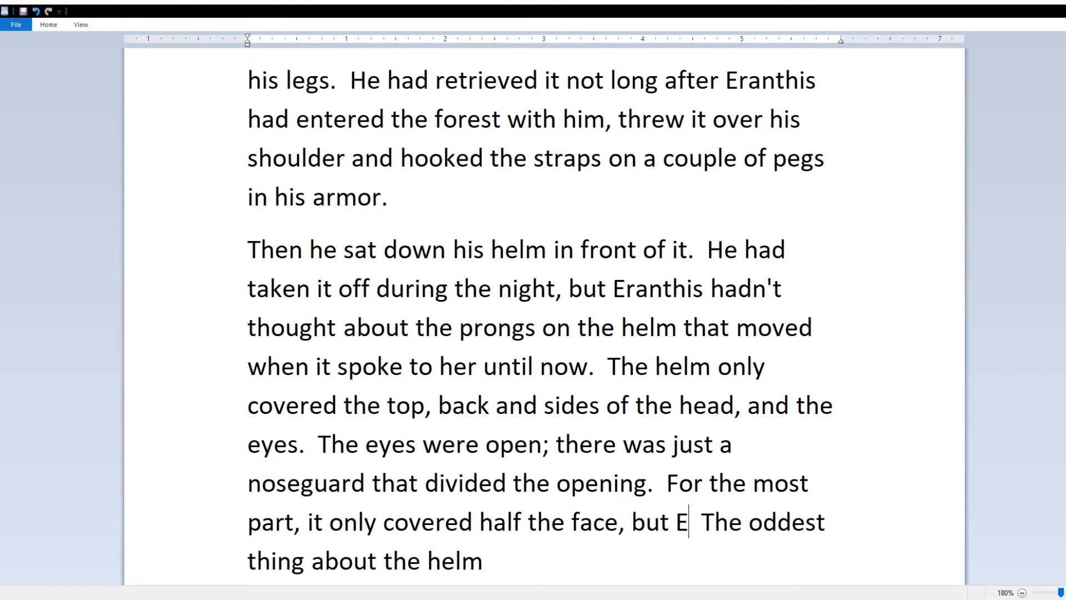
type("knew about some armors that have the other half of the")
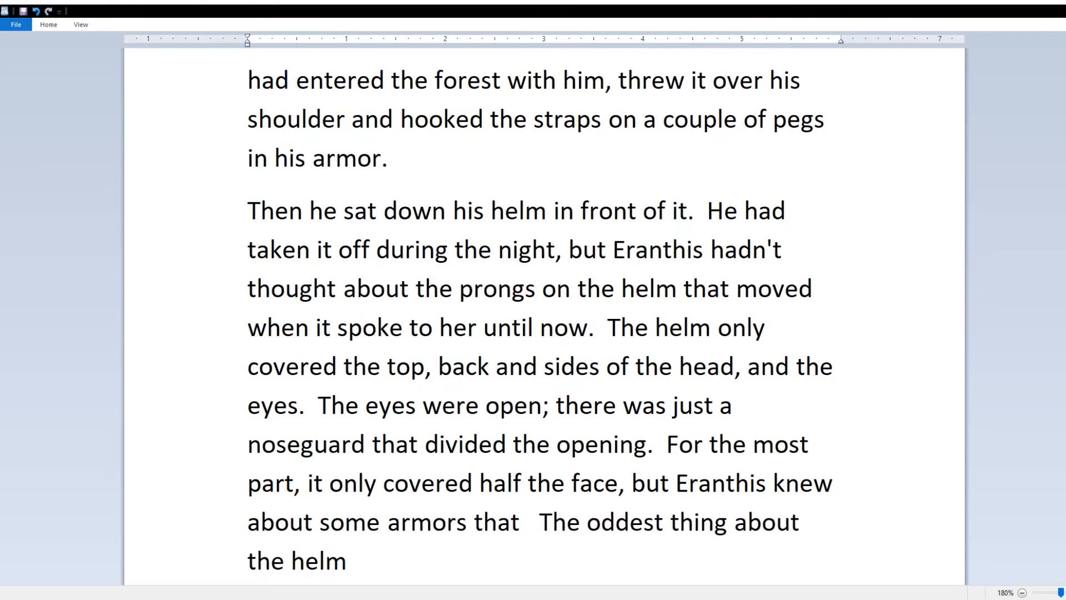
key("BackSpace")
key("BackSpace")
key("BackSpace")
key("BackSpace")
key("BackSpace")
key("BackSpace")
key("BackSpace")
type("come up from the neck.")
Step: Describe the stiff angled pieces on either side shielding the jaw, oddly riveted on
key("End")
type(",")
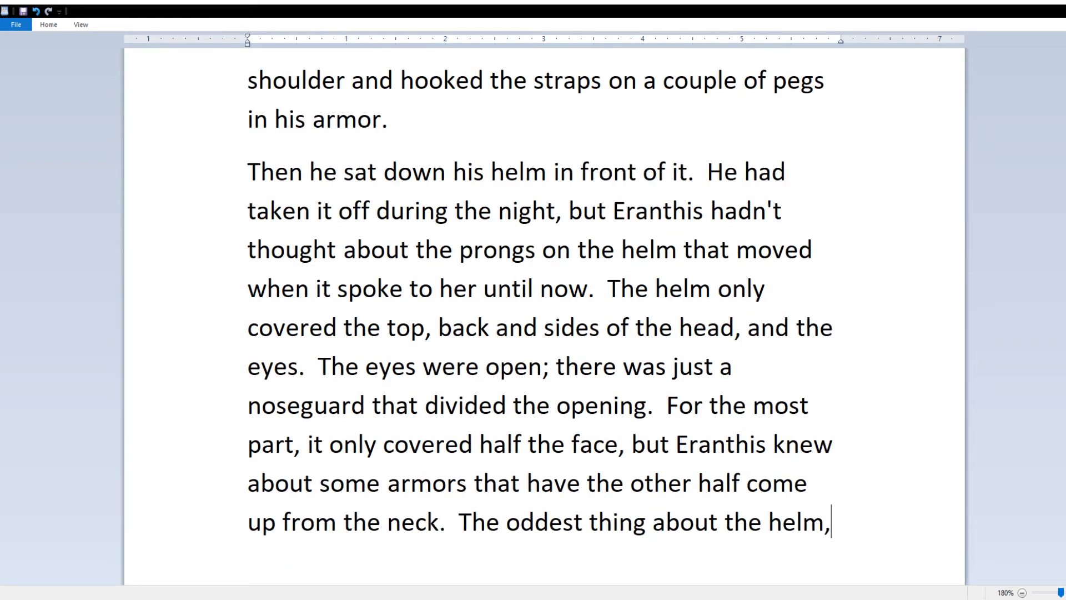
type(" however, was that it had angled pi")
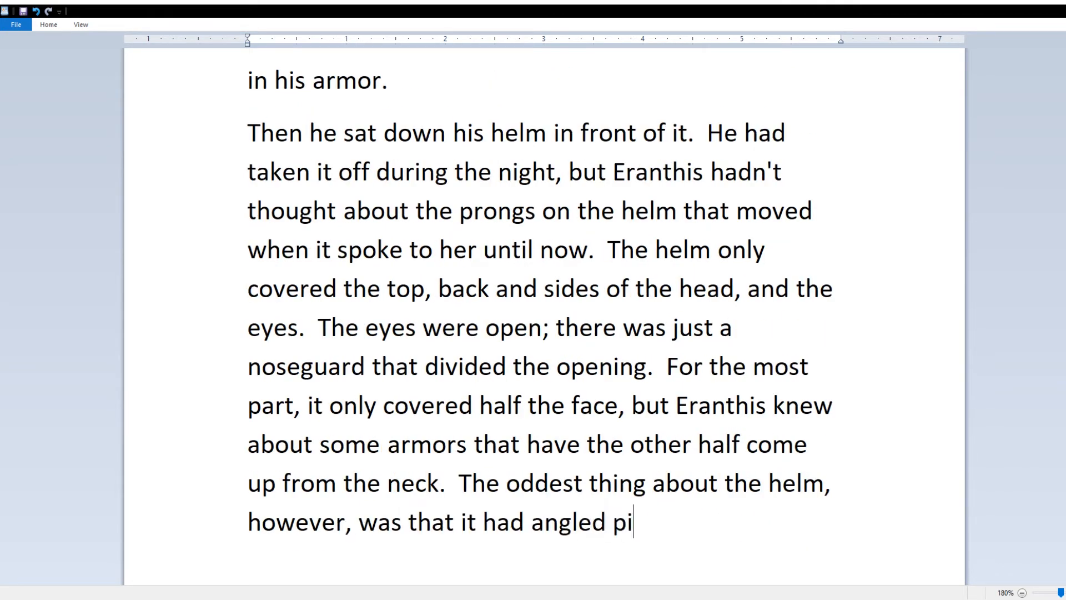
type("eces that came down from either side")
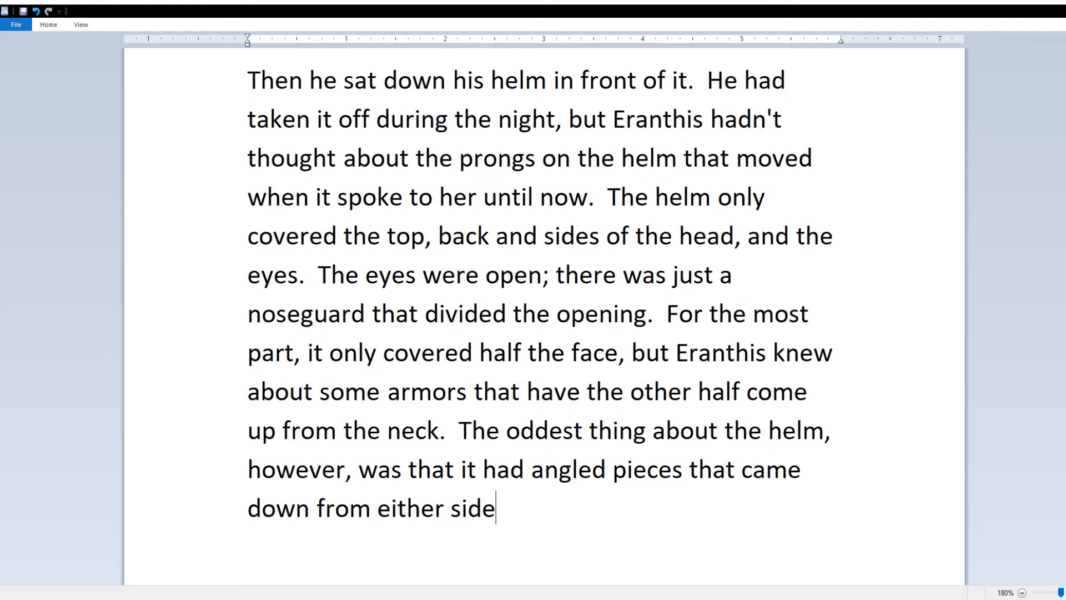
type(" that seemed like they")
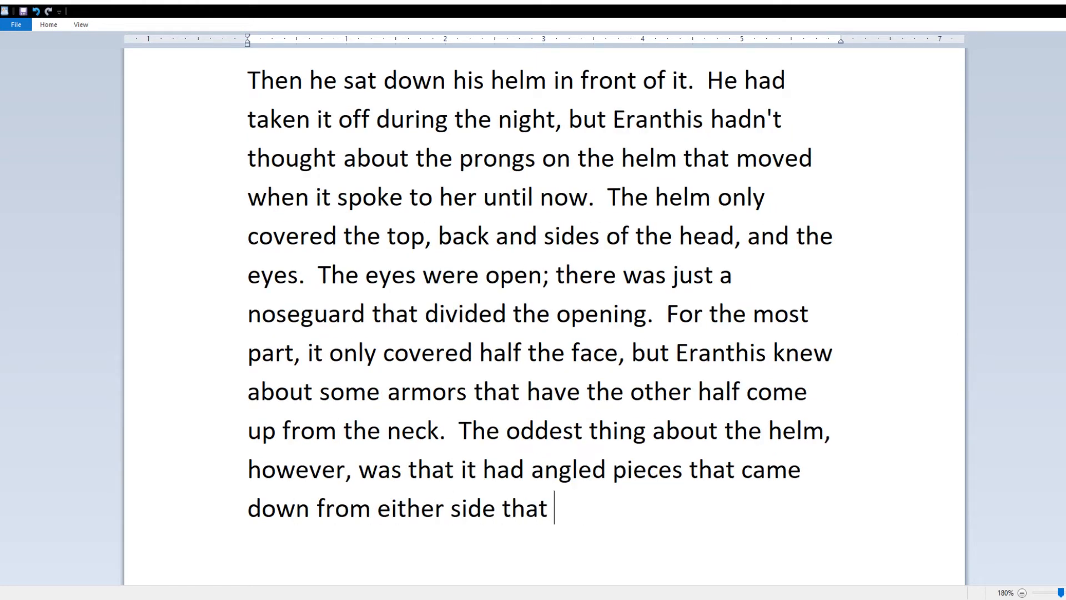
key("ctrl+BackSpace")
key("ctrl+BackSpace")
type("to be")
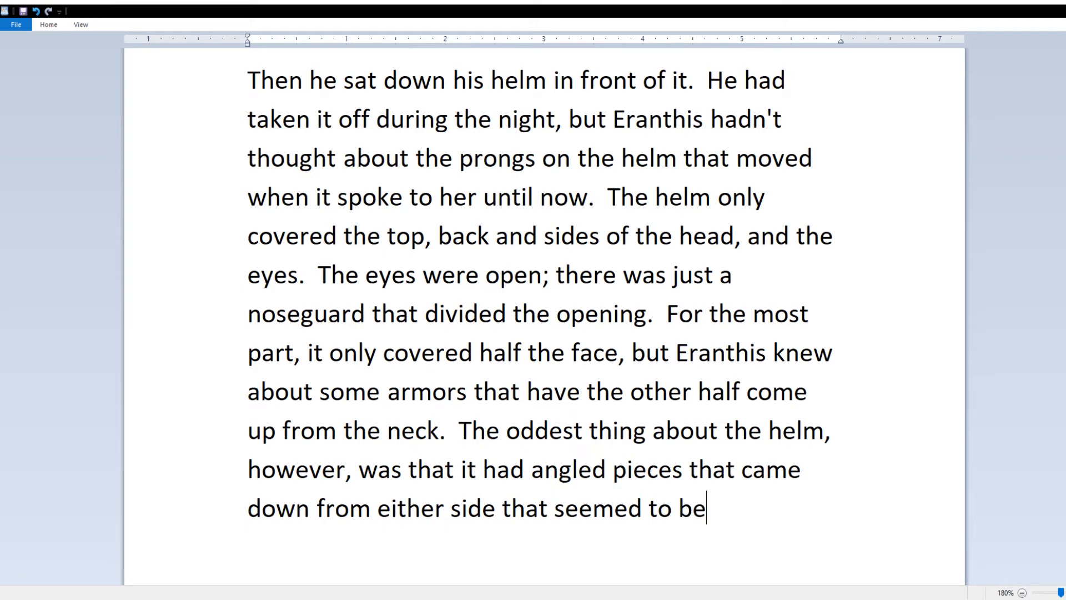
type(" there to shield the jaw.  What made them so odd was")
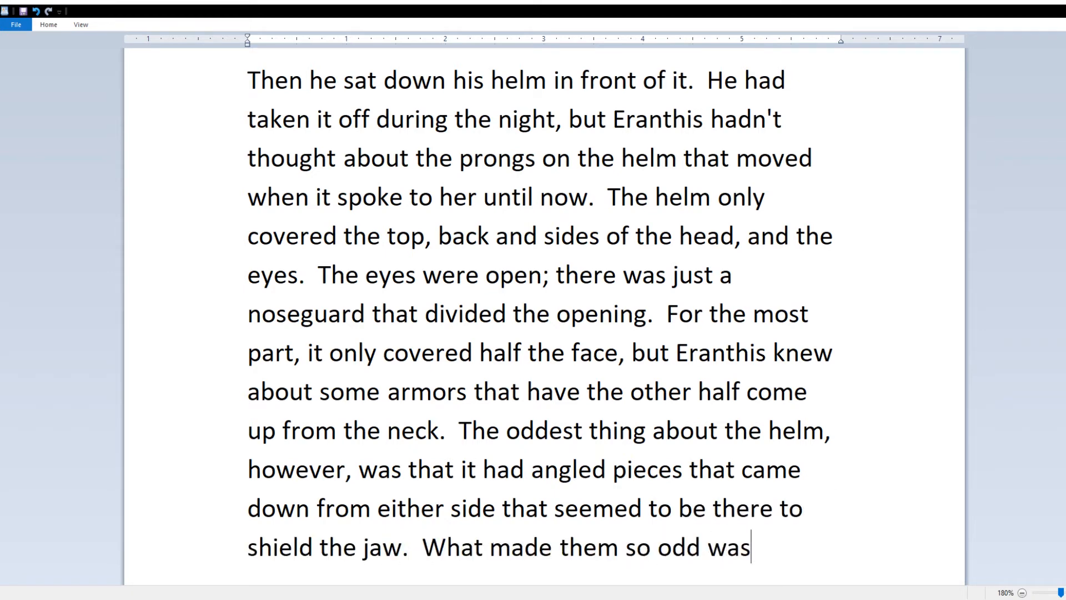
type(" that they were riveted to the helm, ra")
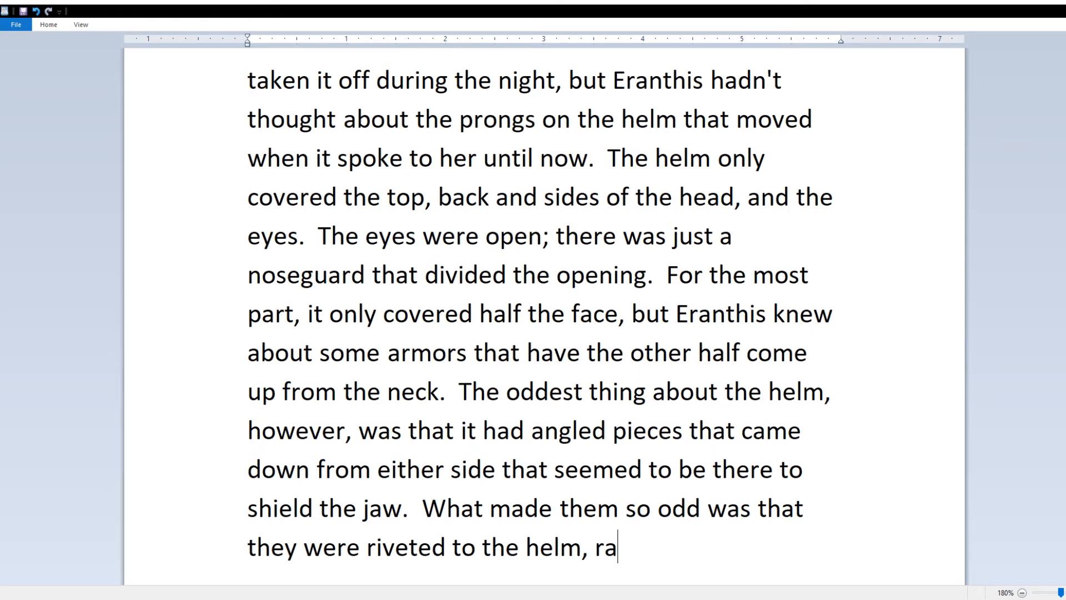
type("ther than strapped to the helm or form")
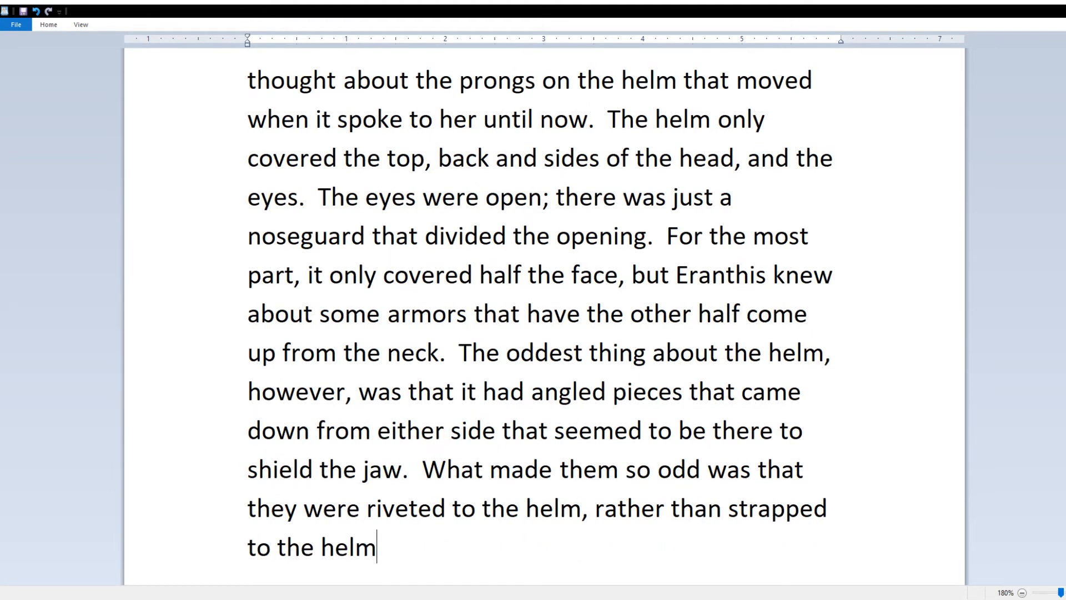
type("ed from the helm altogether.")
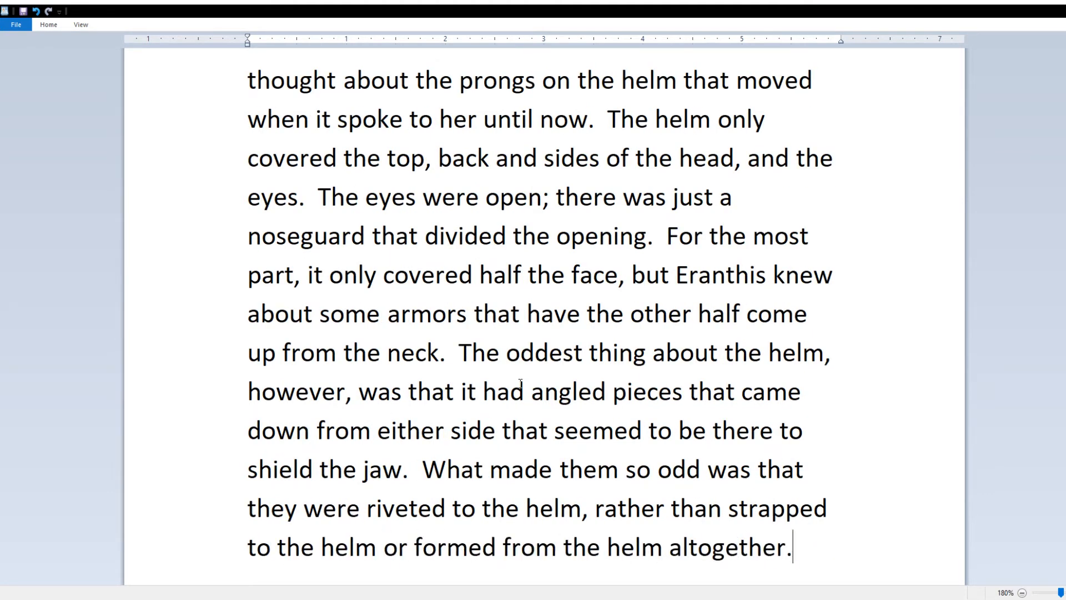
left_click(533, 395)
type("stiff")
Step: Add that words about tripping into a blacksmith's chamberpot came back to Eranthis
left_click(792, 547)
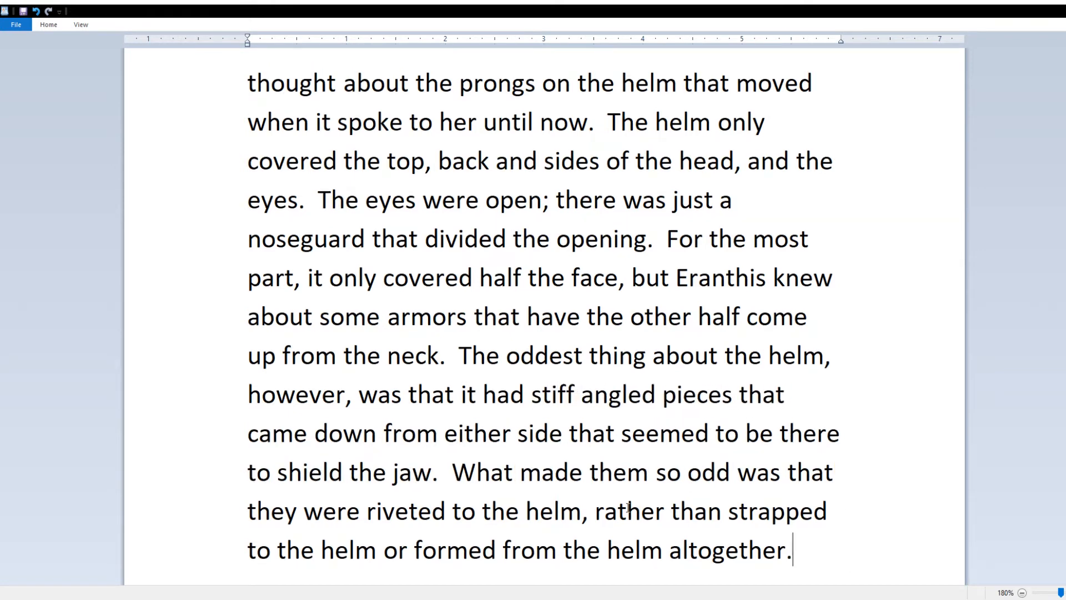
type("Tripping and falling into a blacksmith's chamberpot")
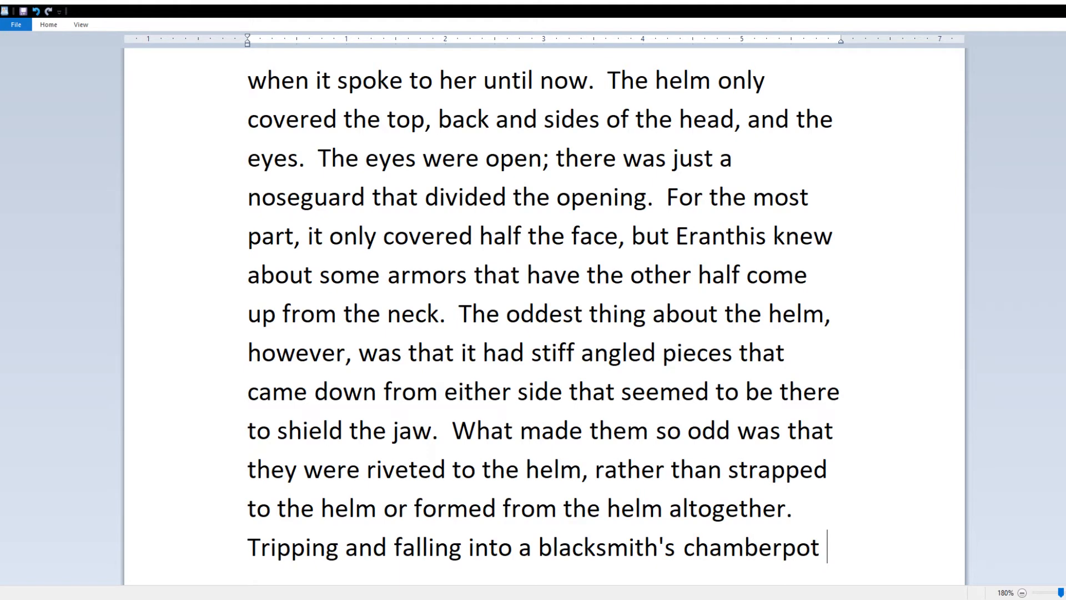
key("BackSpace")
type(", too, unwarranted, came back to Eranthis.")
left_click(262, 511)
key("BackSpace")
type("Tr")
key("BackSpace")
key("BackSpace")
type("Words about t")
Step: Add Eranthis's question about covering more of the face, and start 'She blinked and tilted her head'
left_click(536, 551)
key("Return")
key("BackSpace")
type("But how should the armor cover more of the face")
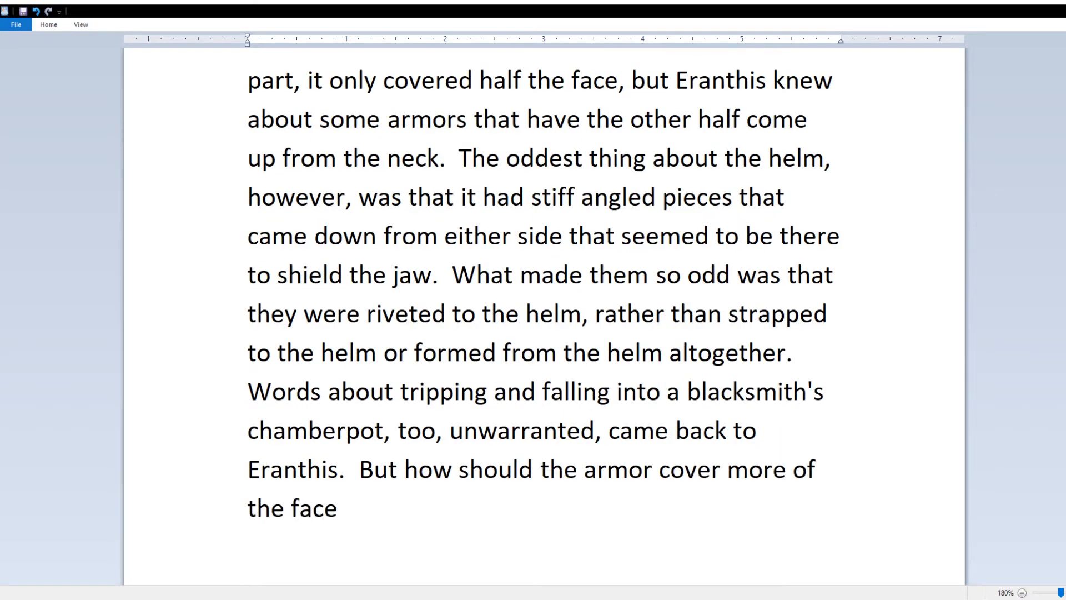
type(", thought Eranthis, if these bits are in th")
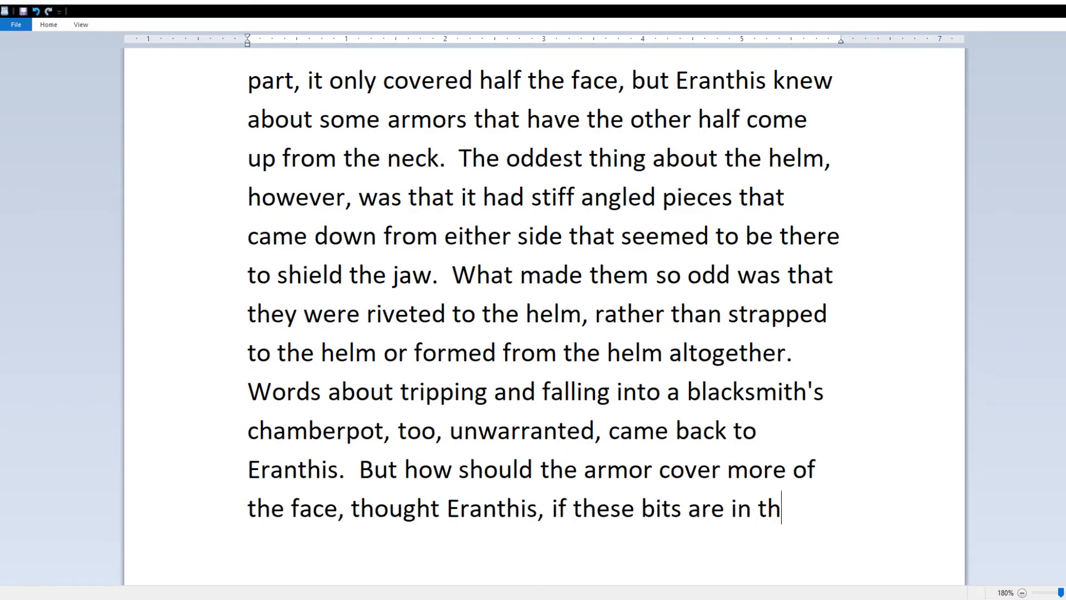
type("e way?")
key("Return")
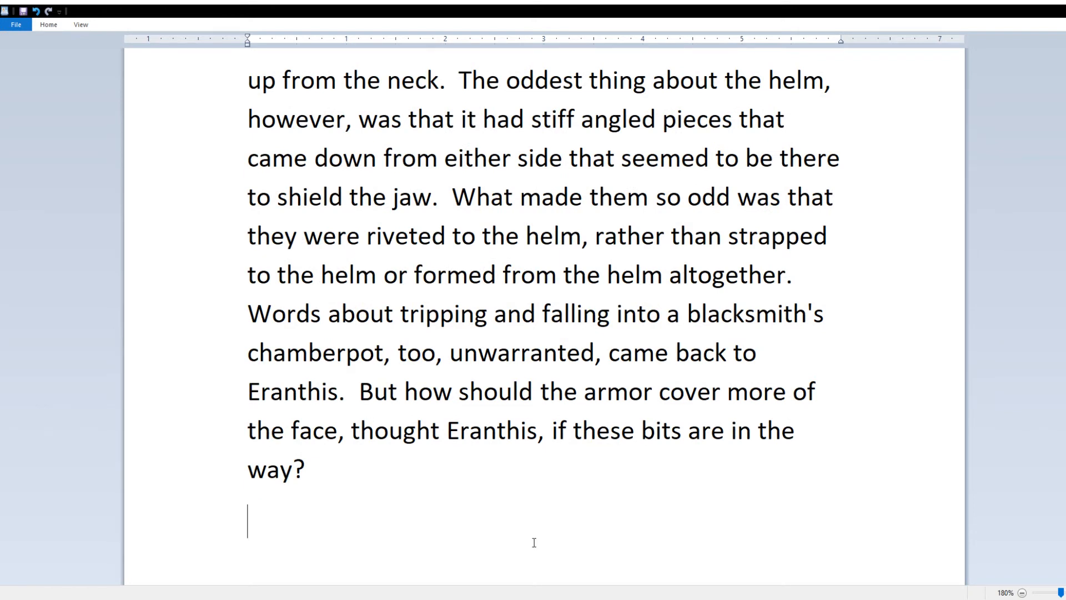
type("She blinked and ")
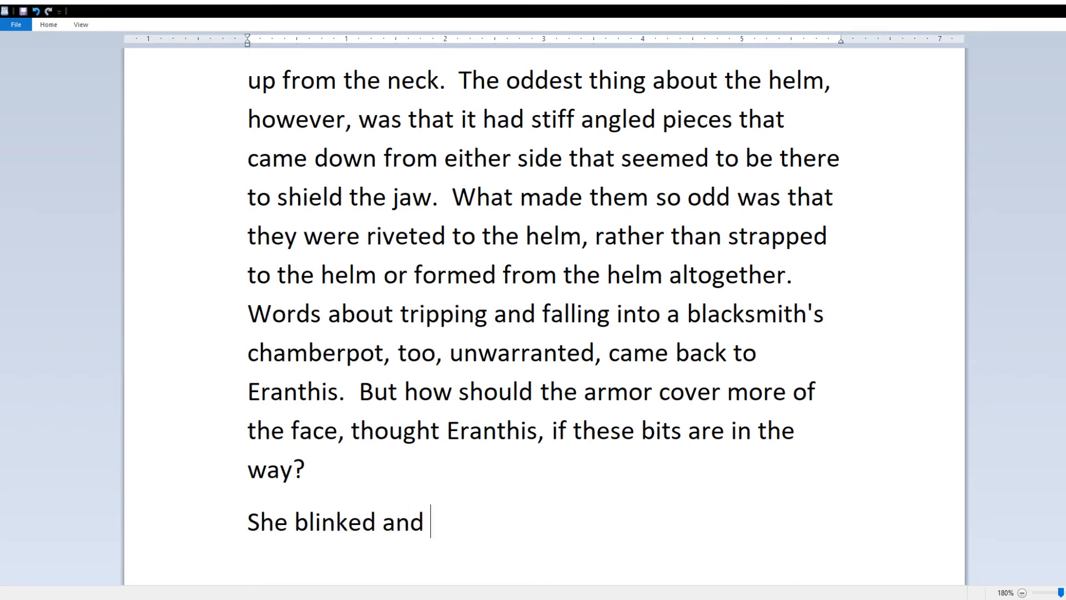
type("tilted her head to her r")
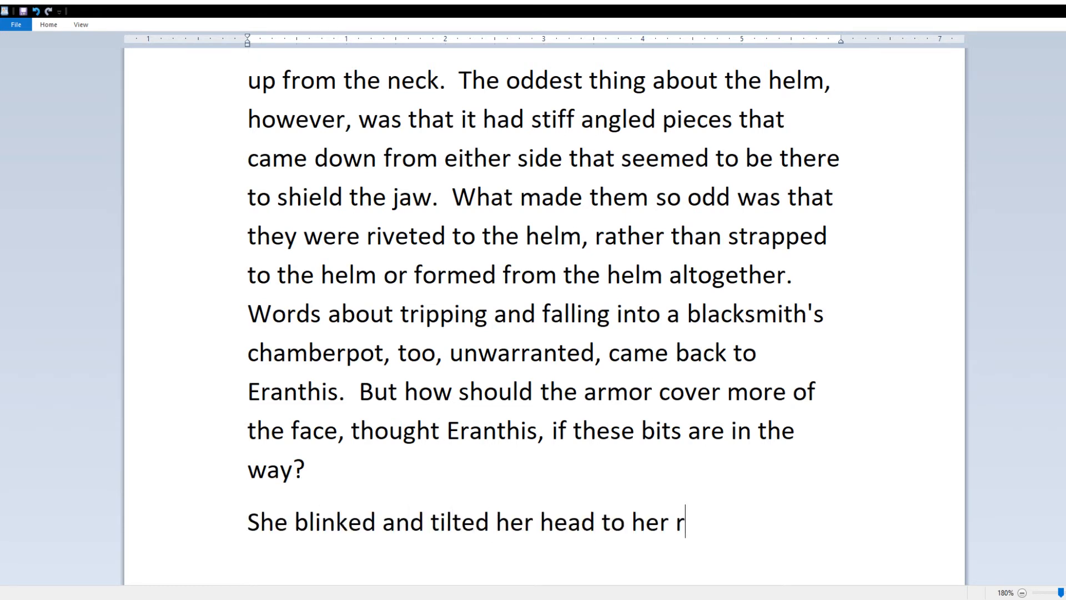
type("ight.")
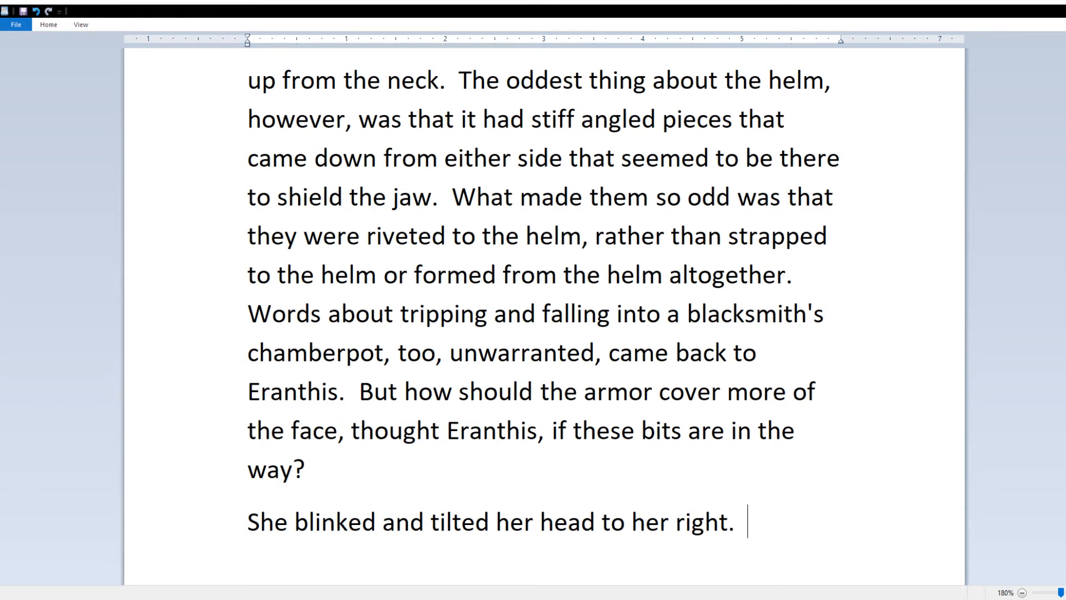
Step: Write that she looked up toward the eclipse, then away at the crumbling stump where the tree once stood
key("BackSpace")
key("BackSpace")
key("BackSpace")
key("BackSpace")
key("BackSpace")
key("BackSpace")
key("BackSpace")
key("BackSpace")
key("BackSpace")
key("BackSpace")
key("BackSpace")
key("BackSpace")
key("BackSpace")
key("BackSpace")
key("BackSpace")
type("up toward the sun")
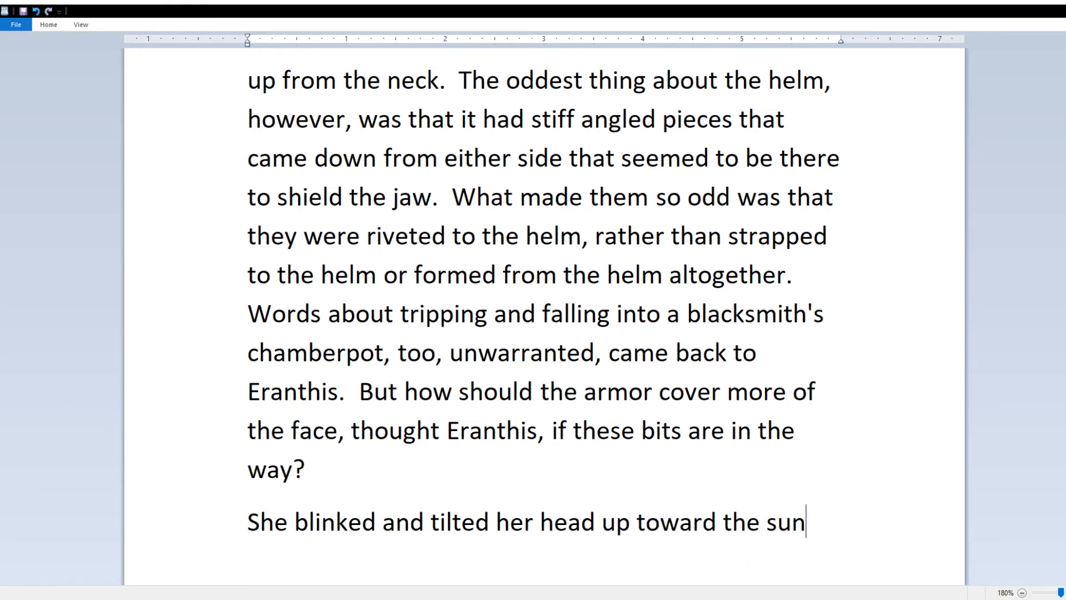
key("BackSpace")
key("BackSpace")
key("BackSpace")
type("eclipse in the sun.")
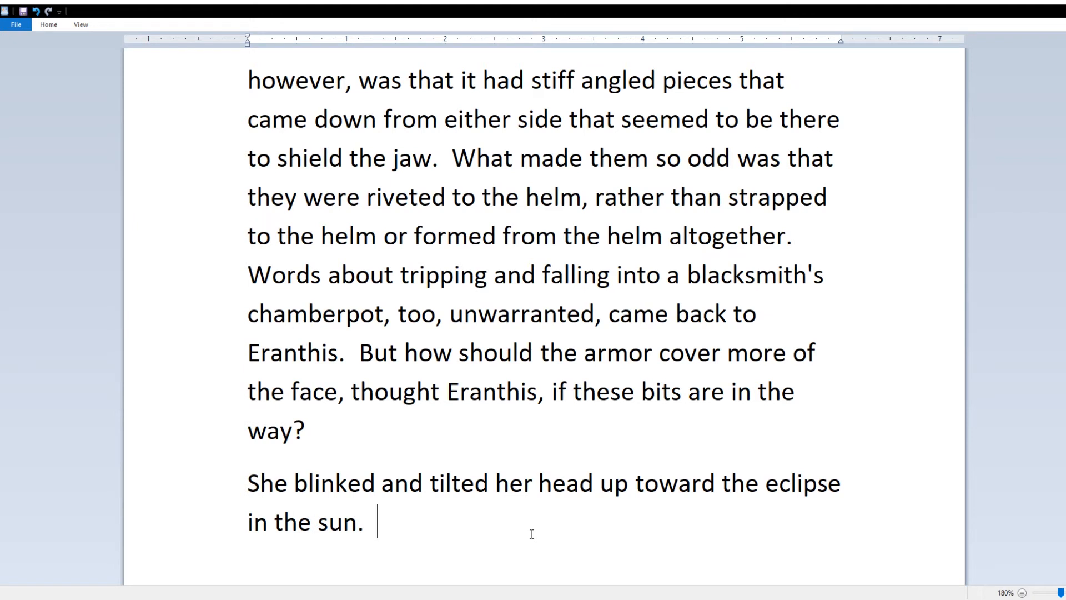
type("Then, as if blinded by the")
key("BackSpace")
key("BackSpace")
key("BackSpace")
key("BackSpace")
key("BackSpace")
key("BackSpace")
key("BackSpace")
key("BackSpace")
key("BackSpace")
key("BackSpace")
key("BackSpace")
key("BackSpace")
key("BackSpace")
key("BackSpace")
key("BackSpace")
key("BackSpace")
key("BackSpace")
key("BackSpace")
key("BackSpace")
key("BackSpace")
type("she looked away, at th")
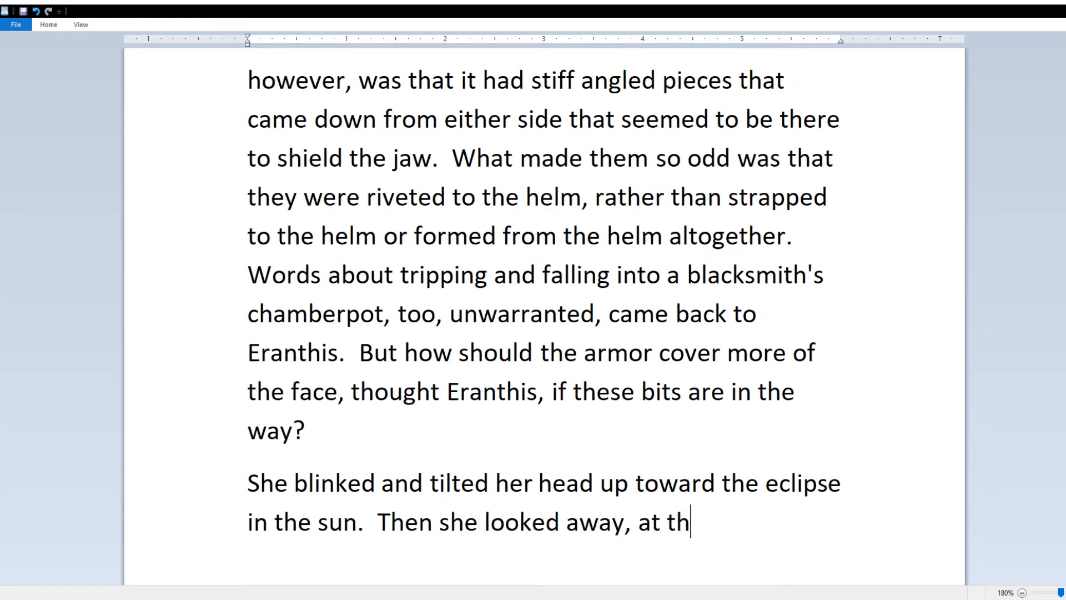
type("e crumbling stump where the fallen tree")
left_click(712, 483)
type("crumbling")
left_click(703, 545)
type("once stood.")
key("Return")
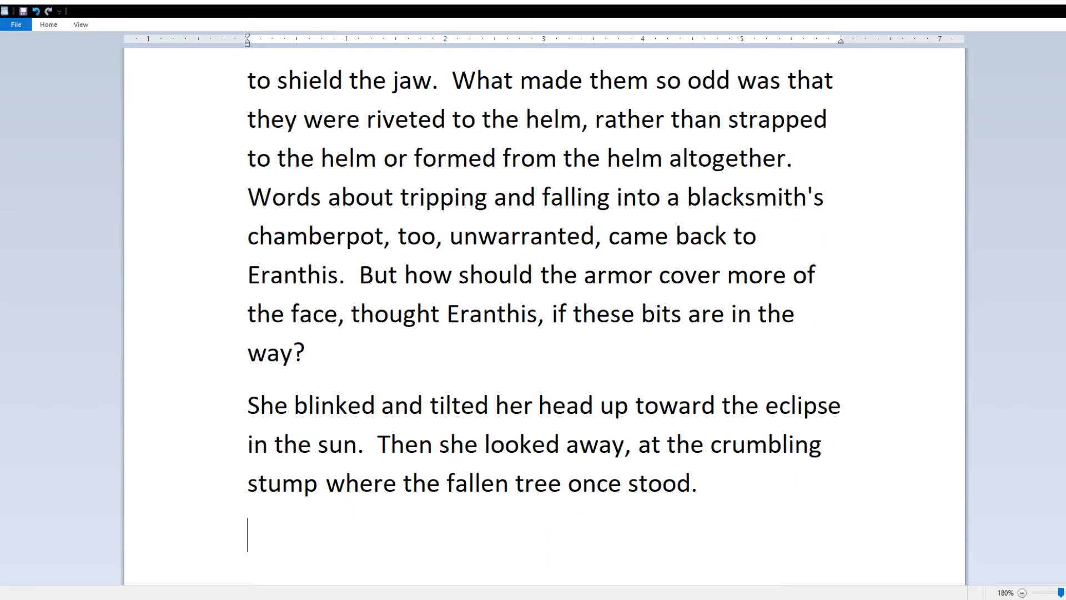
Step: Insert the note '[A (coif) was tossed on top of the helm.]' after 'way?'
left_click(435, 379)
type("[A coif)")
key("Left")
key("Left")
key("Left")
key("Left")
key("Left")
type("(")
key("Right")
key("End")
type("was tossed on top of the helm.]")
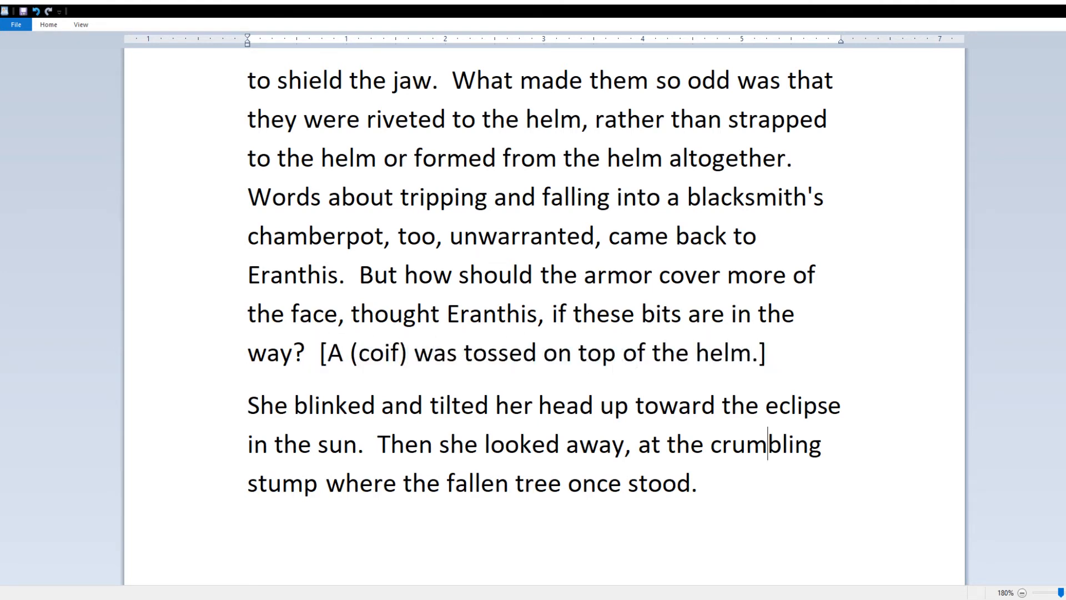
Step: Start the new last paragraph with 'The first thing'
key("ctrl+End")
type("The firs")
key("BackSpace")
key("BackSpace")
key("BackSpace")
key("BackSpace")
key("BackSpace")
key("BackSpace")
key("BackSpace")
key("BackSpace")
Step: Write 'The first thing Eranthis saw was the ear that pointed upward at an angle.'
type("Ears that")
key("BackSpace")
key("BackSpace")
key("BackSpace")
key("BackSpace")
key("BackSpace")
key("BackSpace")
key("BackSpace")
key("BackSpace")
key("BackSpace")
key("BackSpace")
type("The")
key("BackSpace")
key("BackSpace")
key("BackSpace")
type("Eranthis")
key("BackSpace")
key("BackSpace")
key("BackSpace")
key("BackSpace")
key("BackSpace")
key("BackSpace")
key("BackSpace")
key("BackSpace")
type("The first thing Eranthis saw was the ear that met up in an angle")
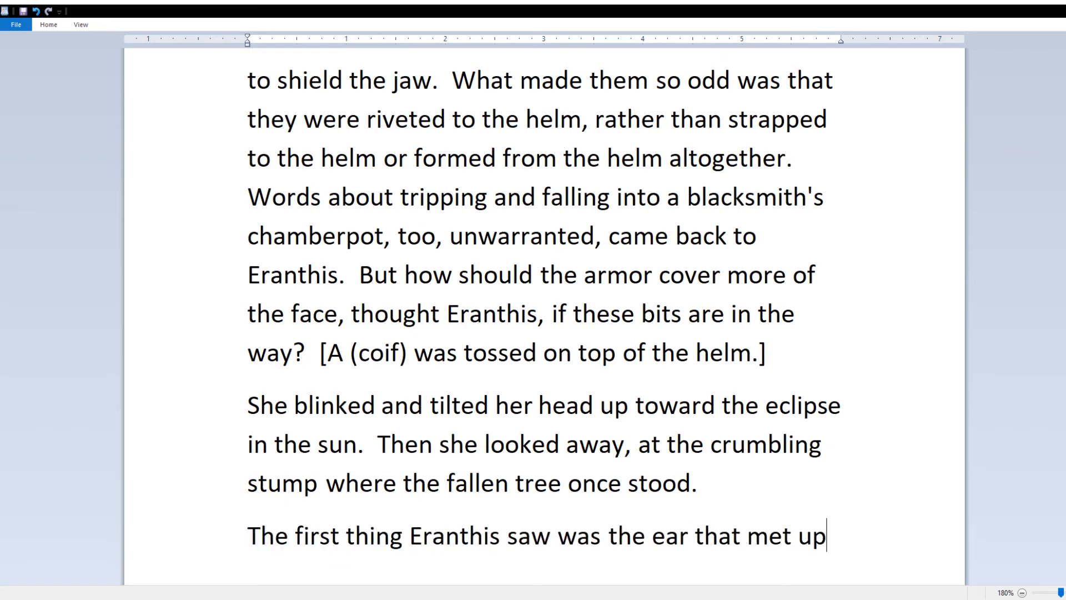
key("BackSpace")
key("BackSpace")
key("BackSpace")
key("BackSpace")
key("BackSpace")
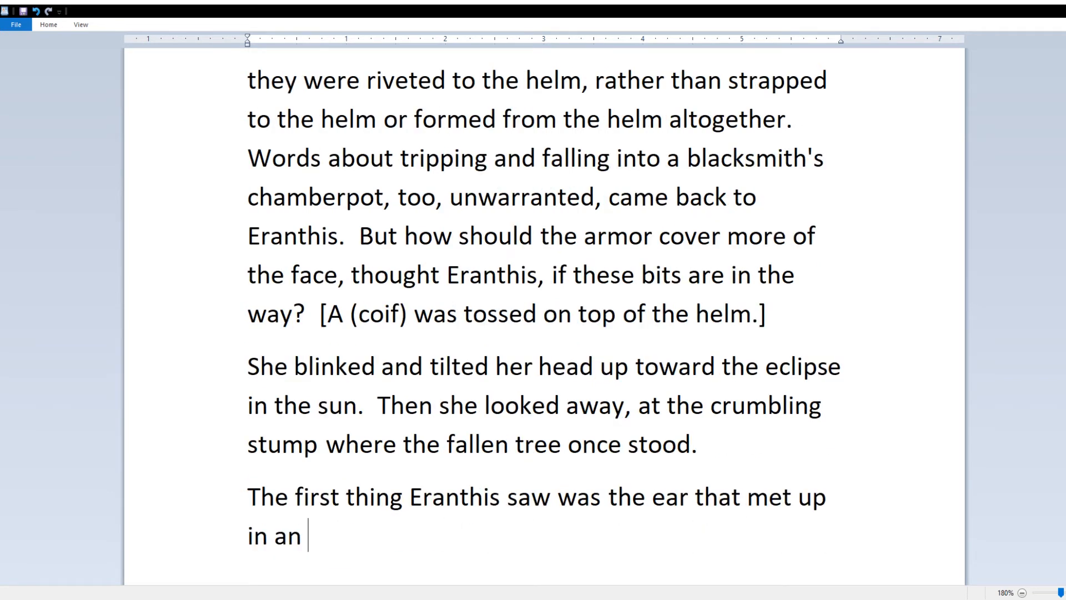
type("angle")
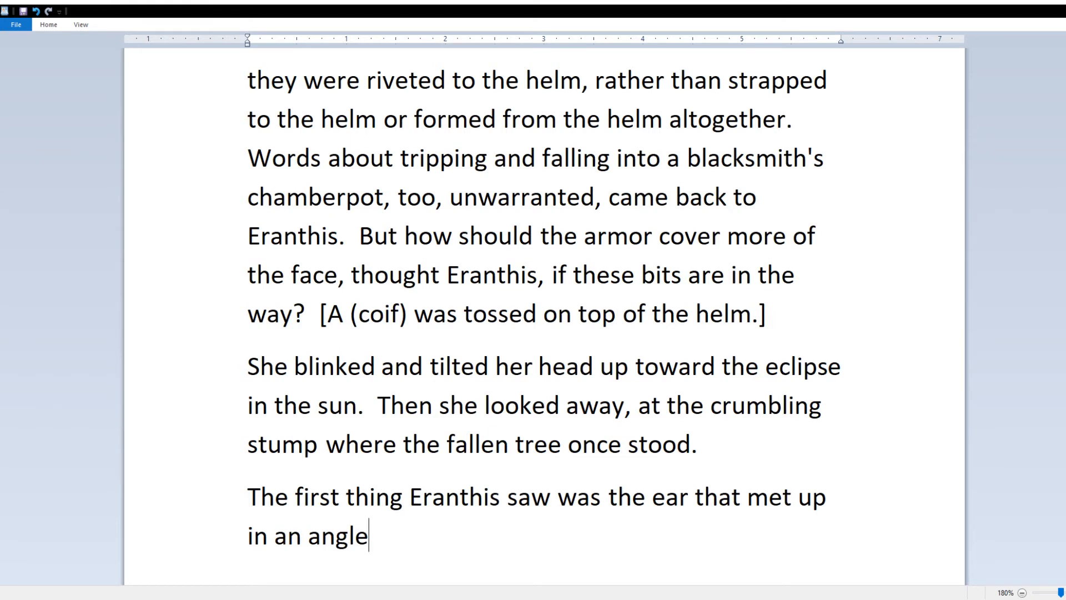
key("ctrl+BackSpace")
key("ctrl+BackSpace")
key("ctrl+BackSpace")
key("ctrl+BackSpace")
key("ctrl+BackSpace")
type("pointed up in an angle.")
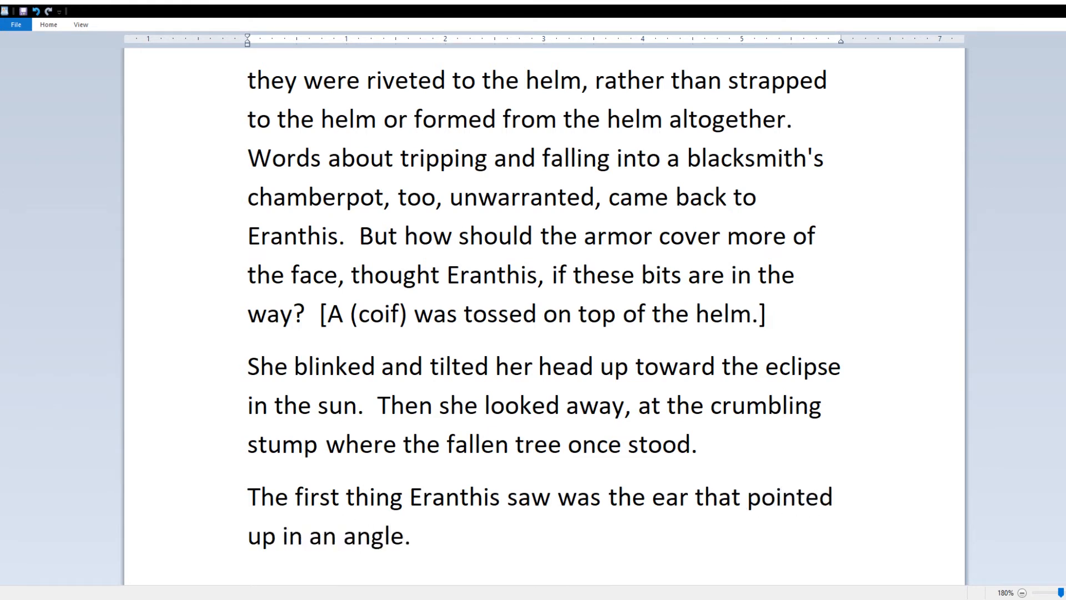
key("Left")
key("ctrl+BackSpace")
key("ctrl+BackSpace")
key("ctrl+BackSpace")
key("BackSpace")
type("ward at an angle.")
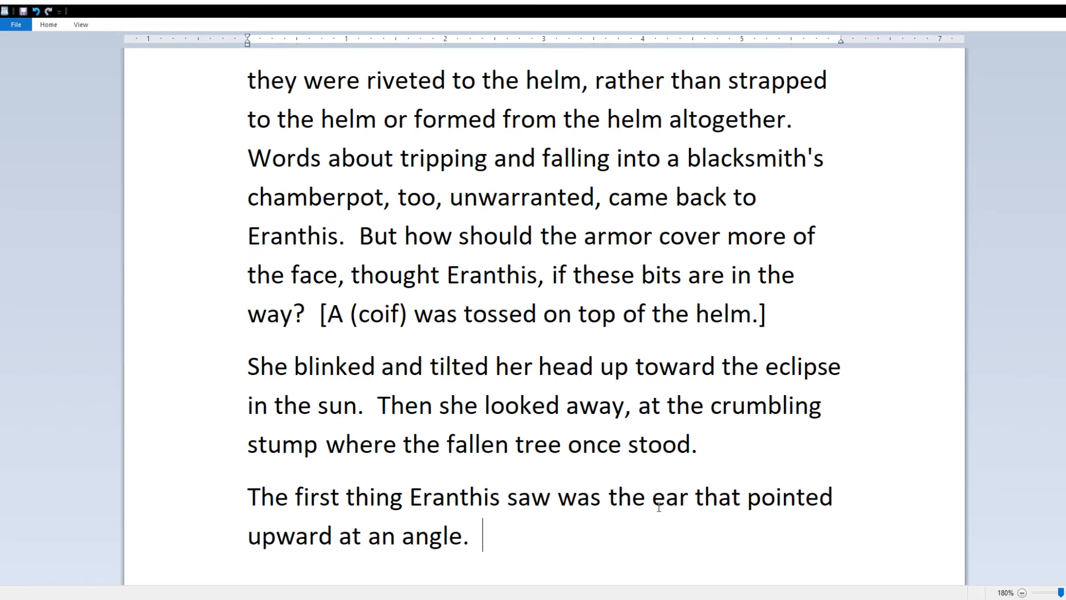
Step: Add the knight's hair as dark as night, held back by thread
left_click(601, 496)
type("hair as dark as night")
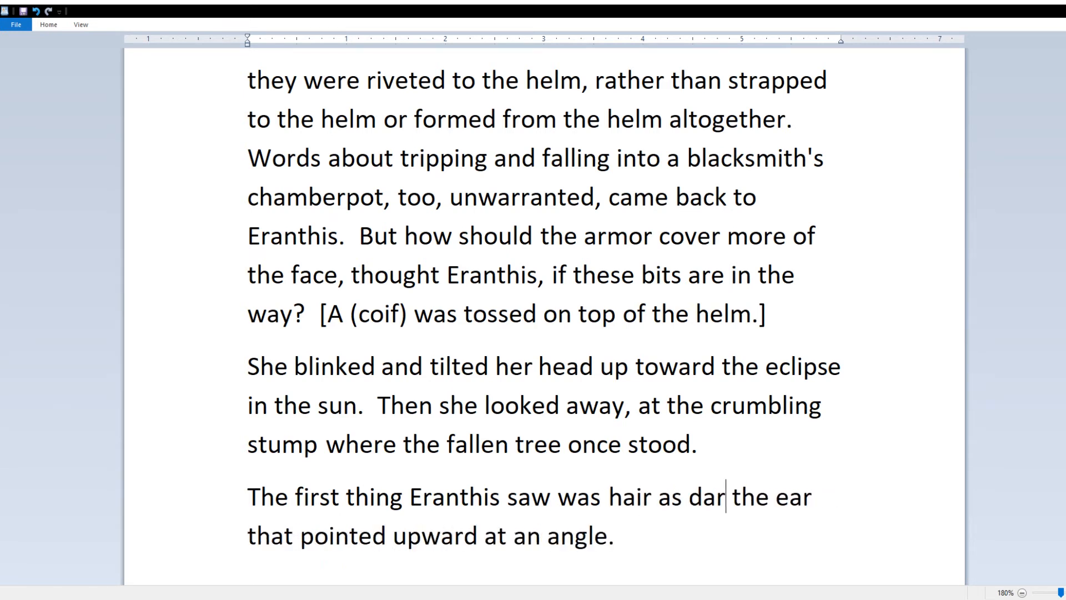
type(", held back by thread.")
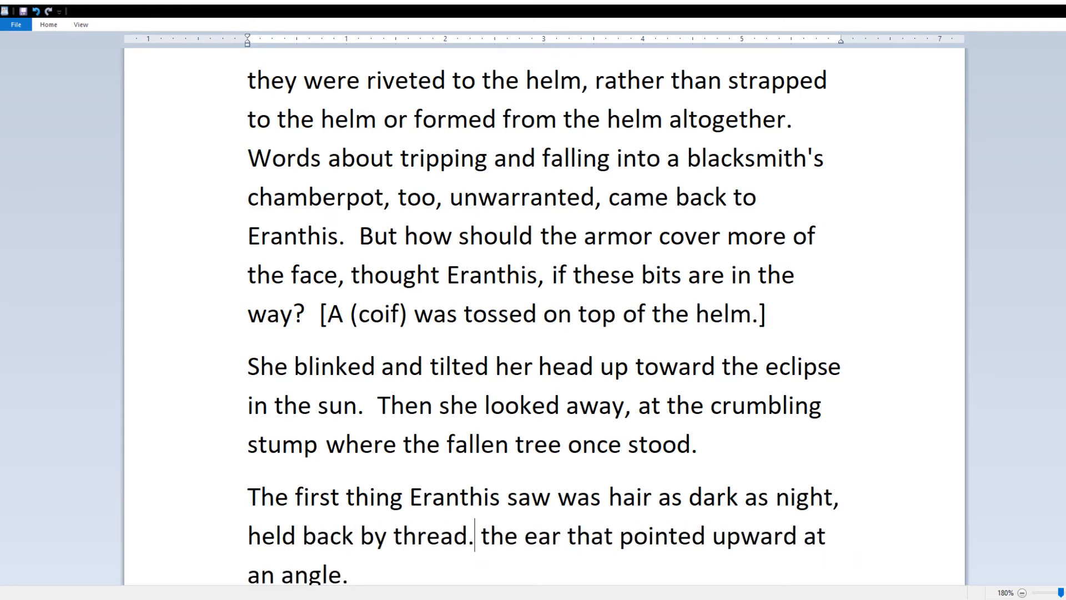
key("Right")
type("Down from")
key("Right")
key("Right")
key("Right")
type("re was")
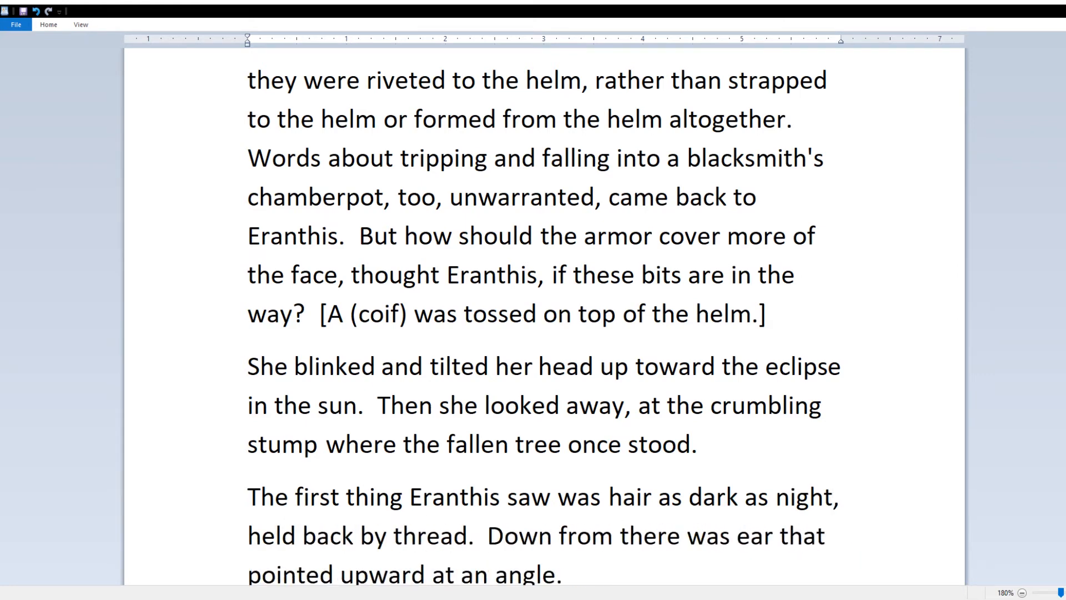
type(" an")
Step: Describe a brick-shaped jaw-line with teeth jutting out from the lips
key("ctrl+End")
type("But down from there was a")
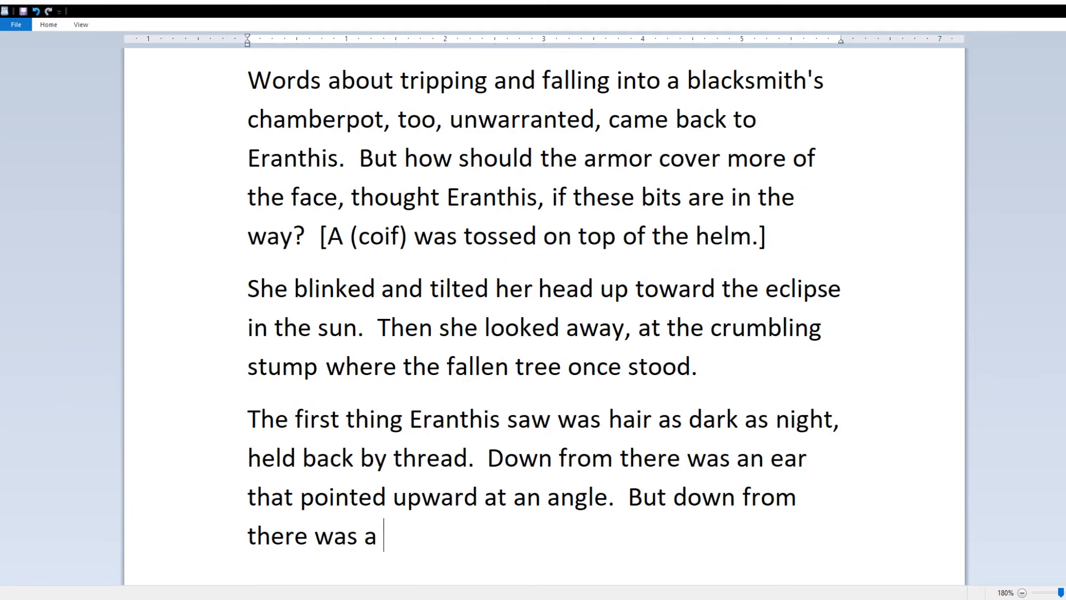
type(" jaw-line the shape of a brick")
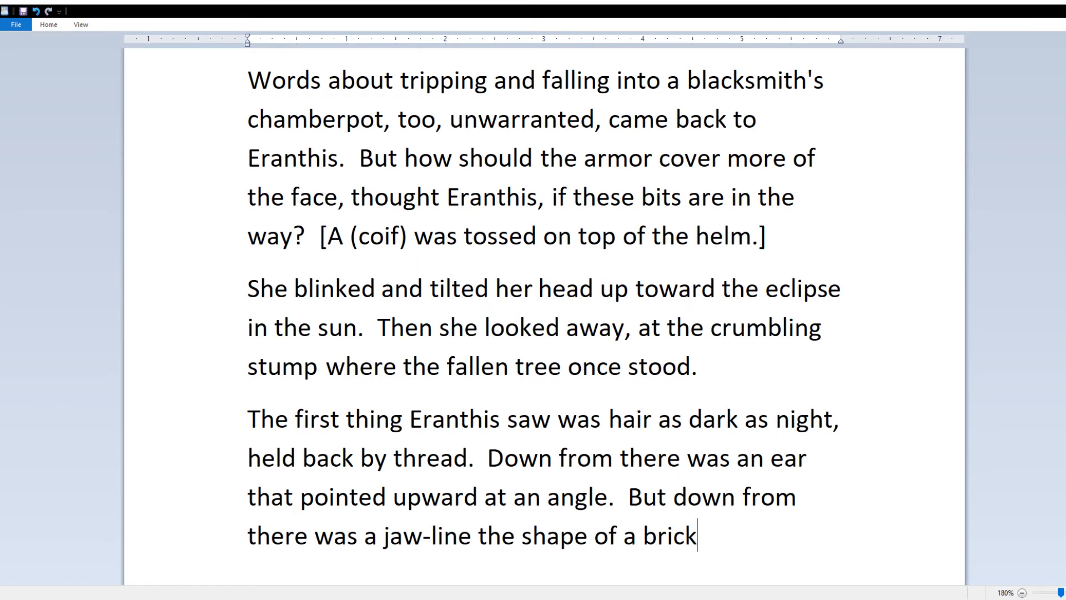
type(", and—")
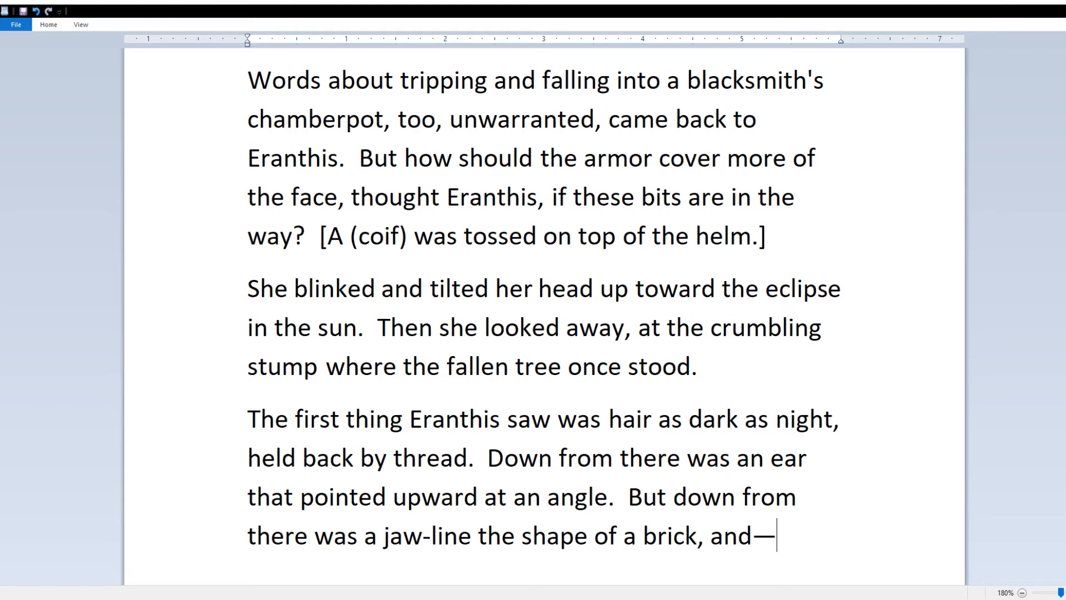
type("maybe she was crazy")
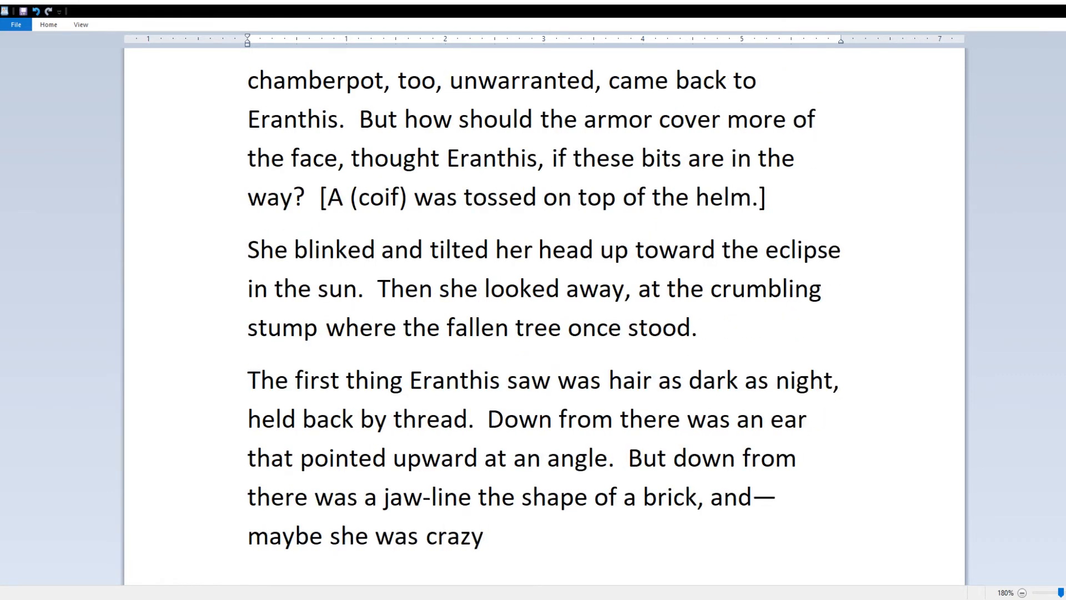
type(", but—jutting out from it, out from")
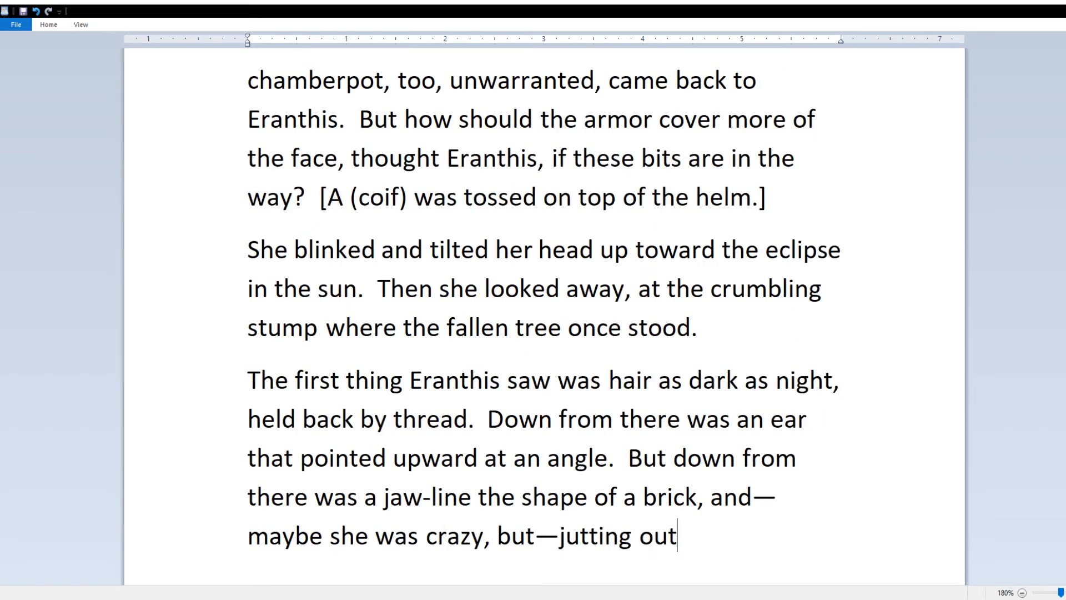
key("BackSpace")
key("BackSpace")
type("om it, out from the lips were teetch")
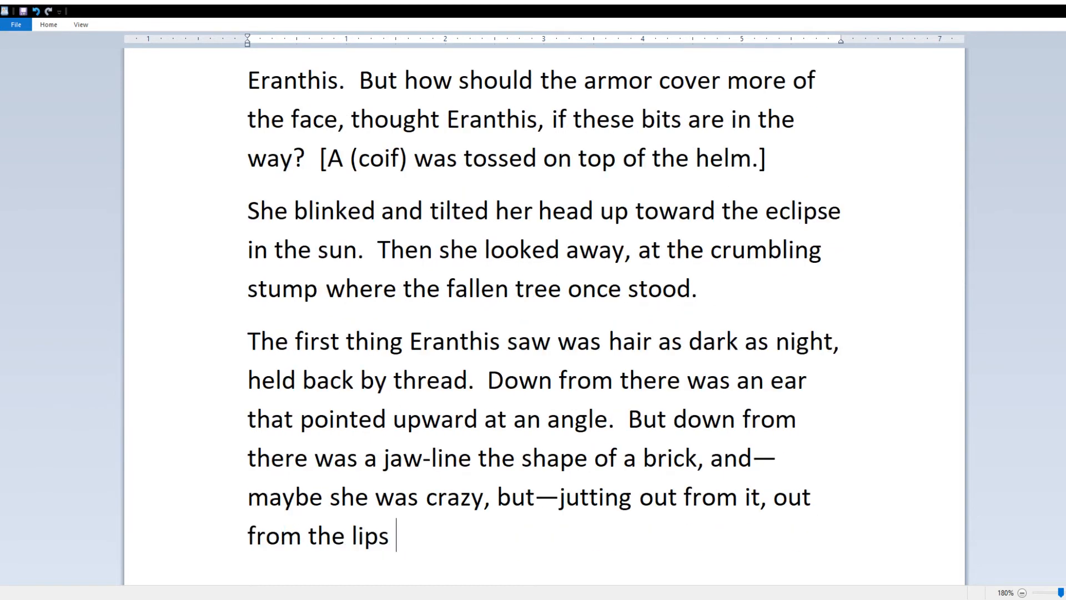
key("BackSpace")
key("BackSpace")
type("h")
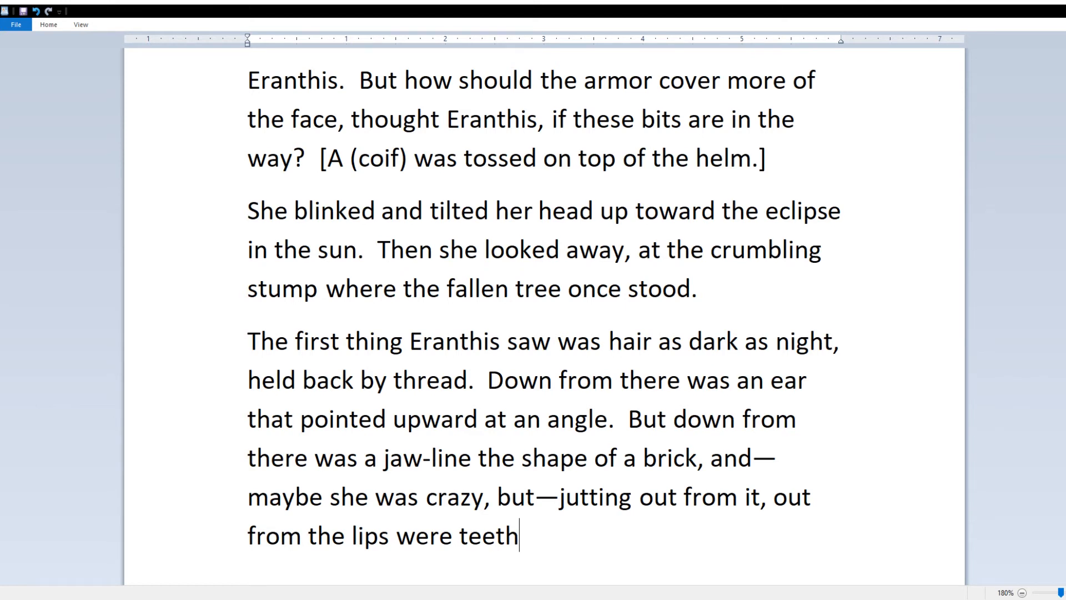
Step: Size the teeth as the size of Eranthis's little finger
type("the size of")
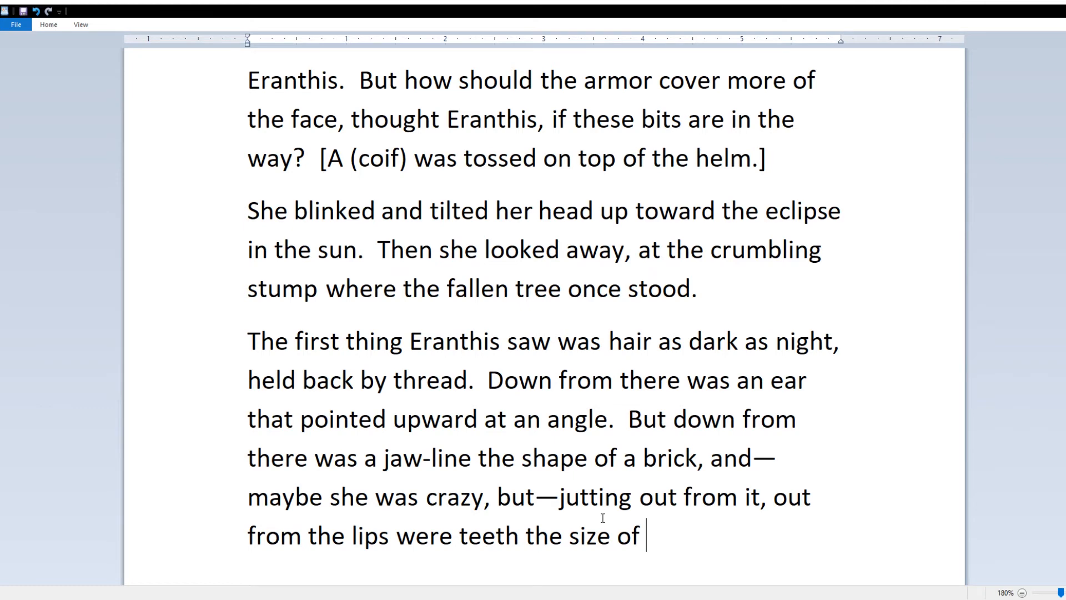
type("(oh, i dont friggin")
key("BackSpace")
key("BackSpace")
key("BackSpace")
key("BackSpace")
key("BackSpace")
key("BackSpace")
key("BackSpace")
key("BackSpace")
key("BackSpace")
key("BackSpace")
key("BackSpace")
key("BackSpace")
key("BackSpace")
key("BackSpace")
key("BackSpace")
key("BackSpace")
key("BackSpace")
key("BackSpace")
key("BackSpace")
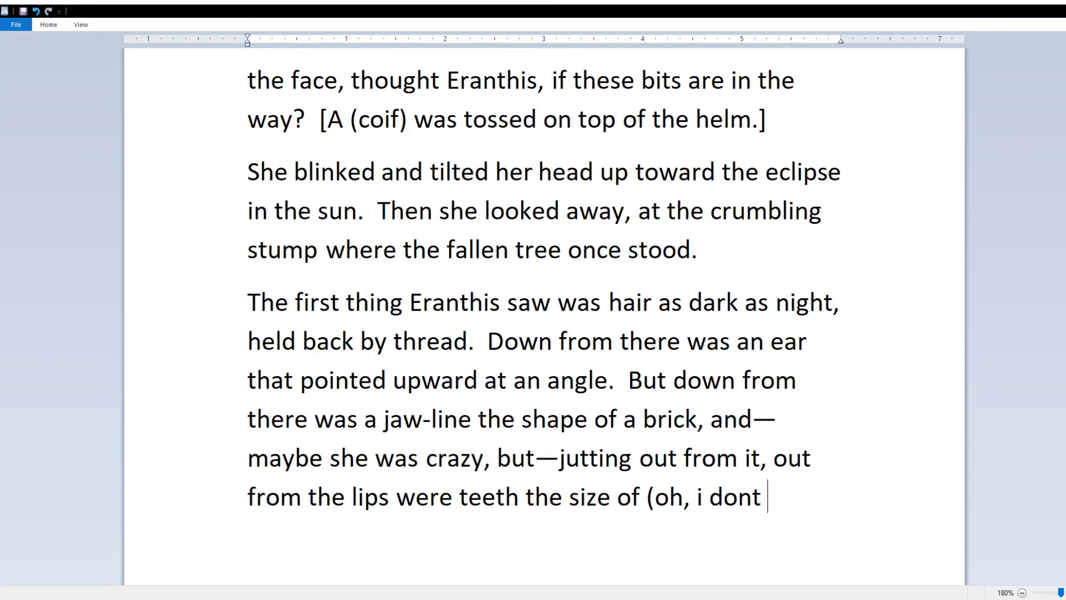
type("(sumthin)")
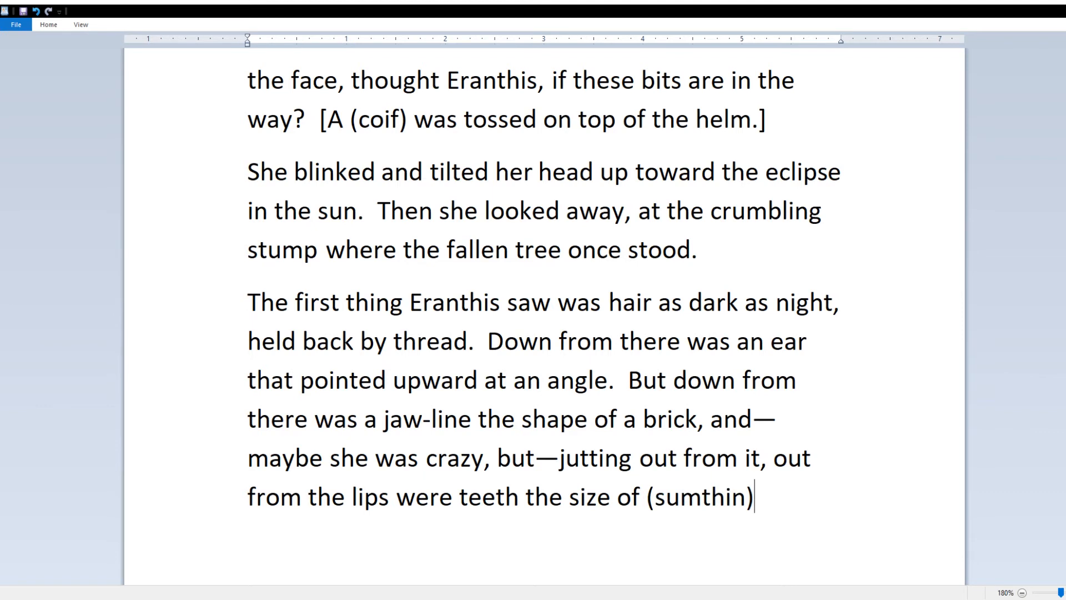
key("BackSpace")
key("BackSpace")
key("BackSpace")
key("BackSpace")
key("BackSpace")
key("BackSpace")
key("BackSpace")
key("BackSpace")
key("BackSpace")
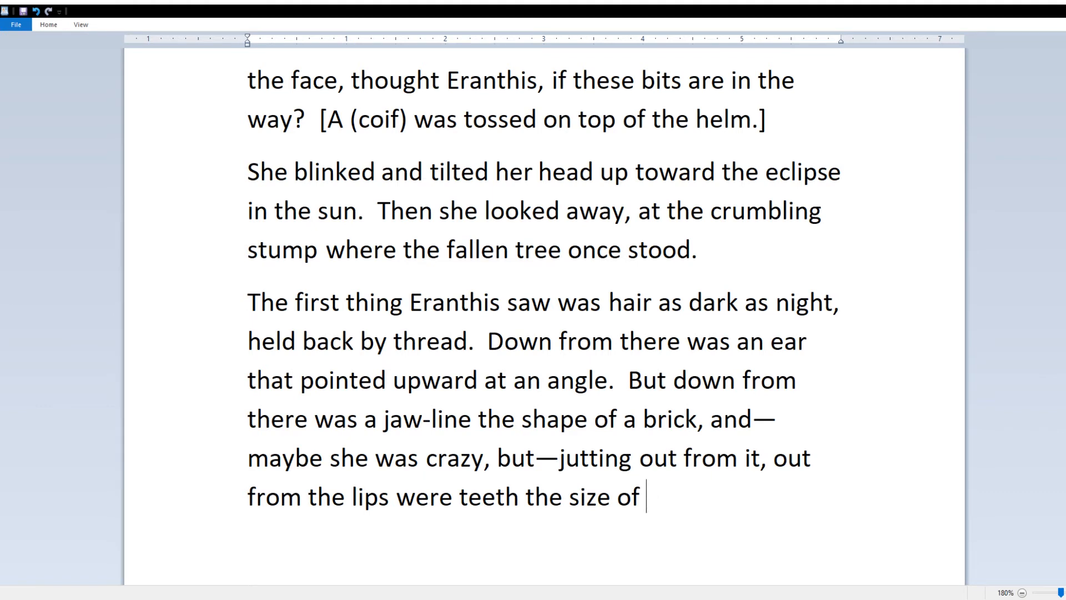
type("Eranthis's finger")
key("BackSpace")
key("BackSpace")
key("BackSpace")
key("BackSpace")
key("BackSpace")
key("BackSpace")
type("finger")
key("BackSpace")
key("BackSpace")
key("BackSpace")
key("BackSpace")
key("BackSpace")
key("BackSpace")
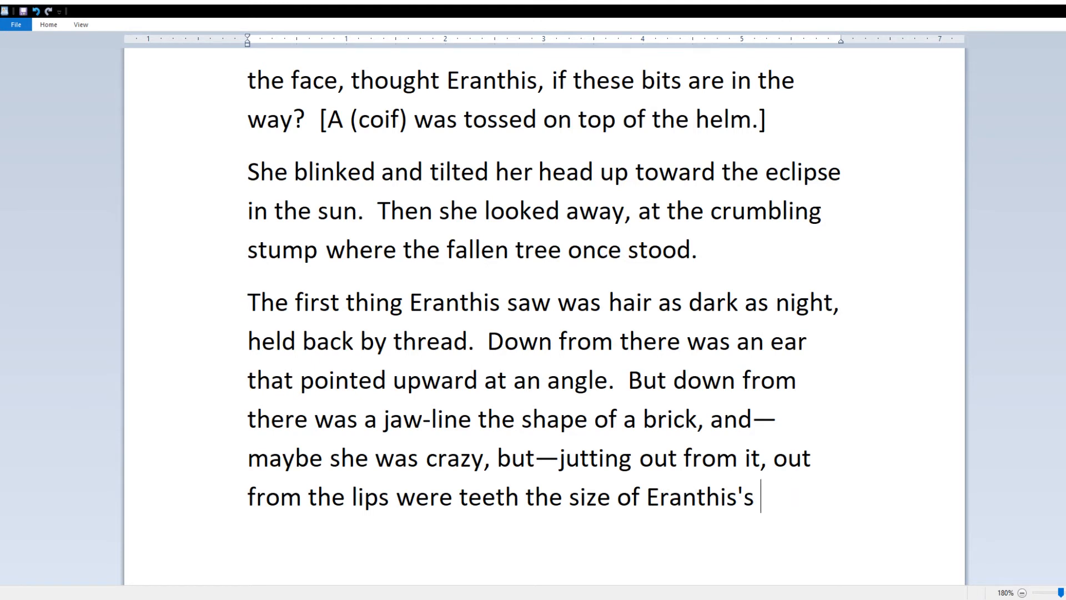
type("little finger.  And")
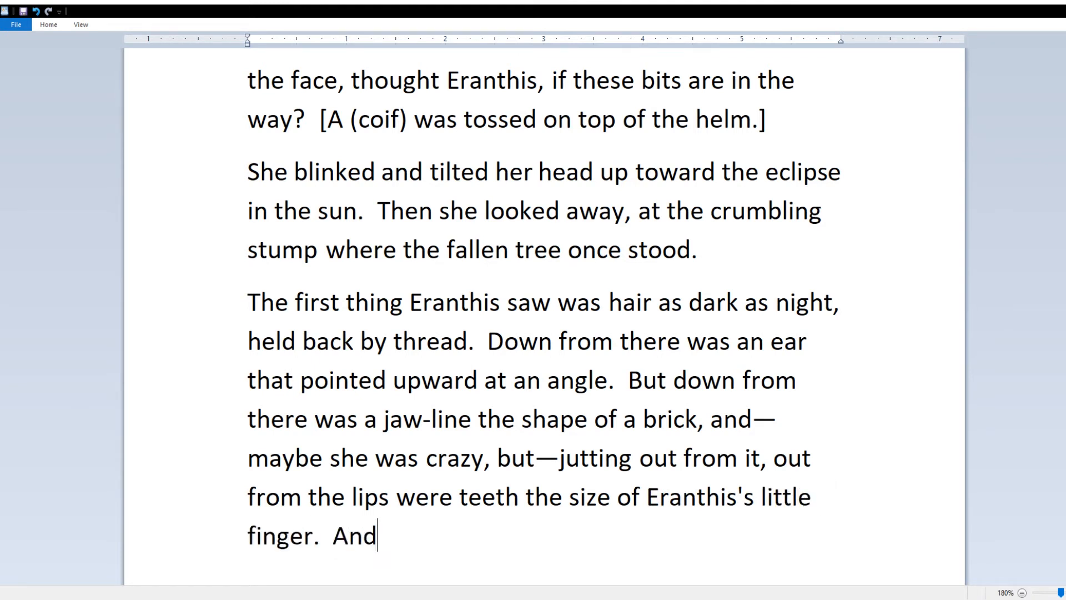
Step: Ask whether the black knight's skin matched the unfallen oak leaves, using em dashes after 'And'
key("BackSpace")
type(", maybe she was crazy, but")
key("BackSpace")
key("BackSpace")
key("BackSpace")
key("BackSpace")
key("BackSpace")
key("BackSpace")
key("BackSpace")
type("zy, but—")
key("Left")
key("Left")
key("Left")
key("Left")
key("Left")
key("Left")
key("Left")
key("Left")
key("Left")
key("Left")
key("Left")
key("Left")
key("Left")
key("Left")
key("Left")
key("Left")
key("Left")
key("Left")
key("Left")
key("Left")
key("BackSpace")
key("BackSpace")
type("—")
key("End")
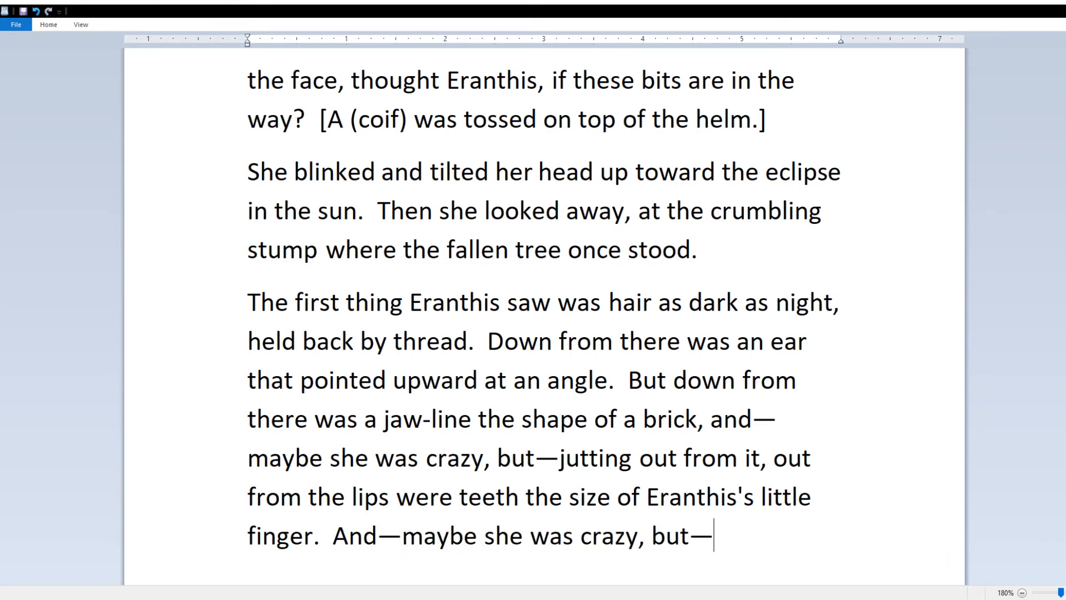
type("was the black knight's skin")
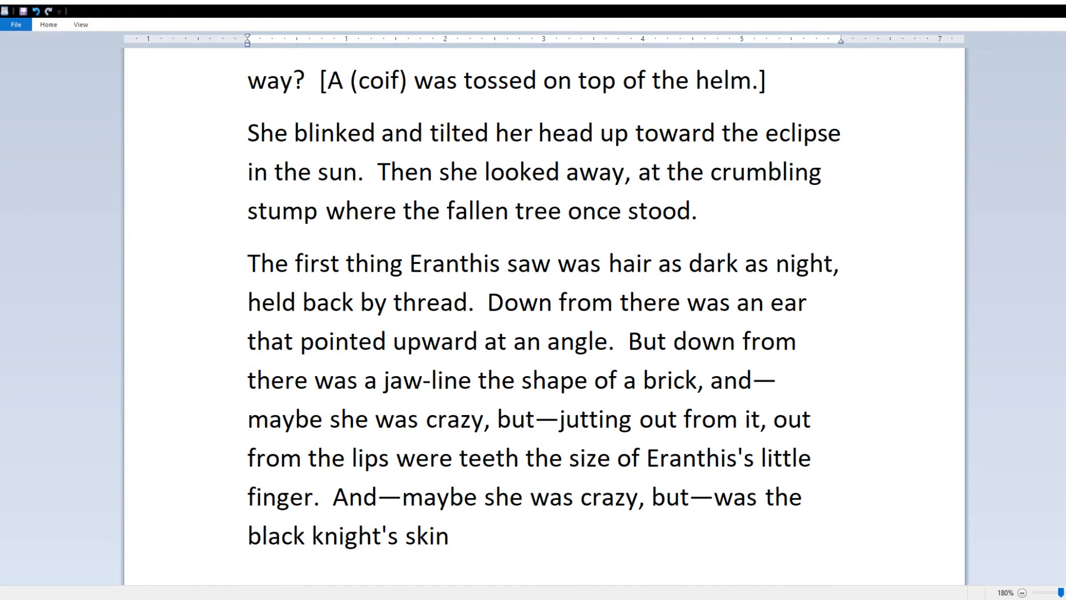
type(" the same color as the oak")
key("BackSpace")
key("BackSpace")
key("BackSpace")
key("BackSpace")
type("unfallen oak leaves?")
key("Return")
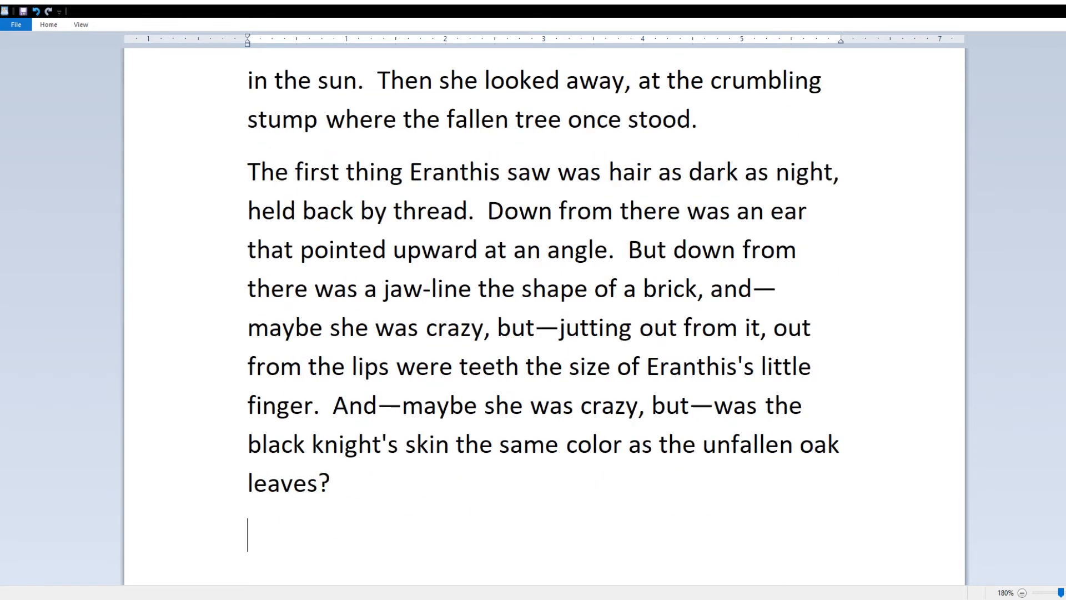
Step: Write that Eranthis tried again with eyes more open, parenthesizing the dash clause about the long teeth
type("Eranthis ")
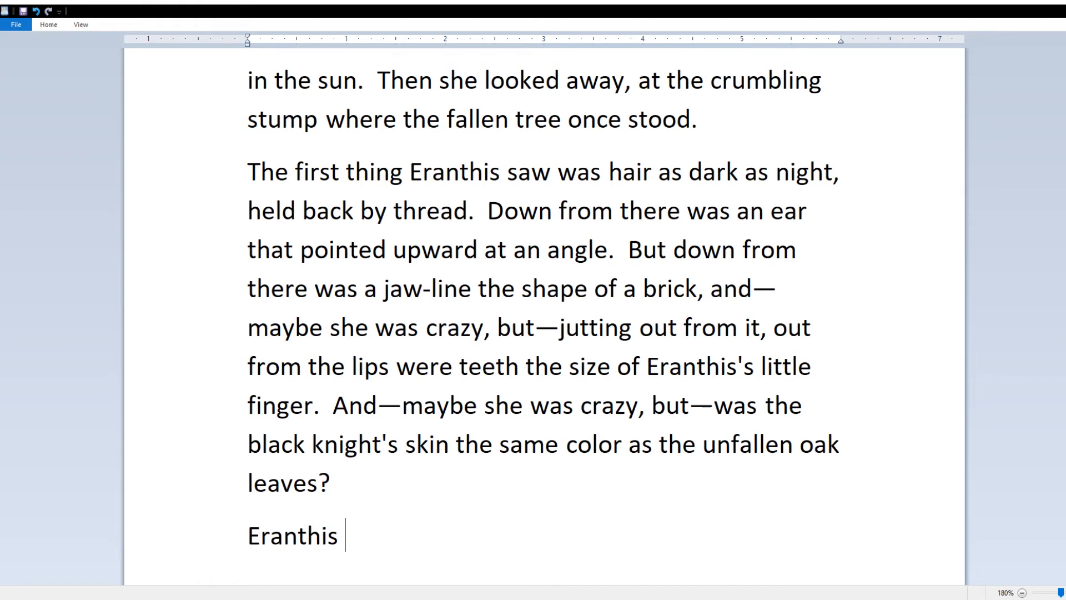
type("looked back")
key("BackSpace")
key("BackSpace")
key("BackSpace")
key("BackSpace")
key("BackSpace")
key("BackSpace")
key("BackSpace")
key("BackSpace")
key("BackSpace")
key("BackSpace")
key("BackSpace")
type("tried again, with eyes more open this time.")
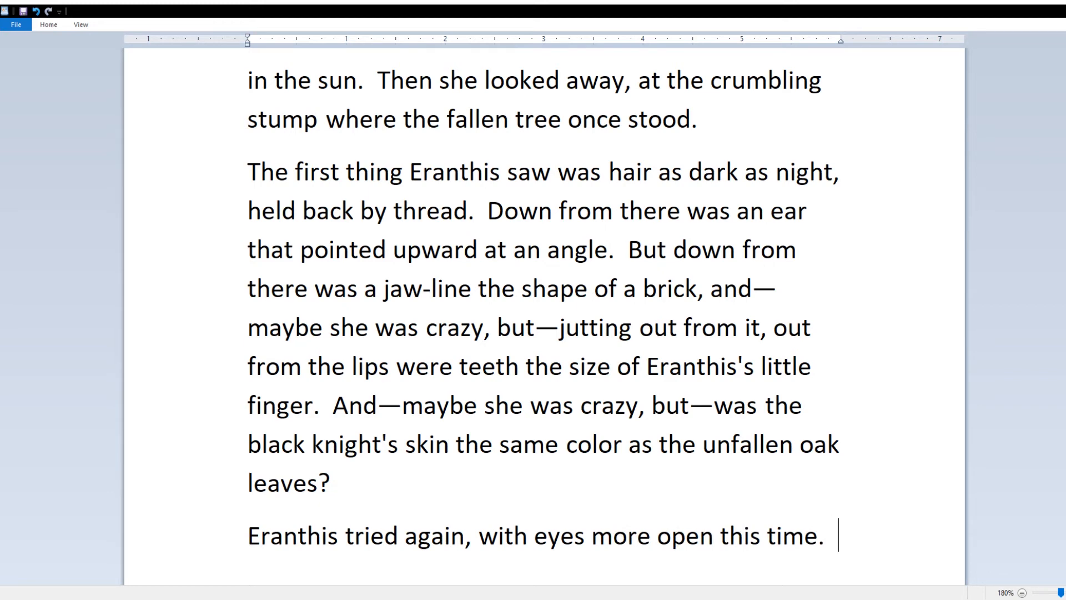
key("BackSpace")
key("BackSpace")
type("—the teeth as long as")
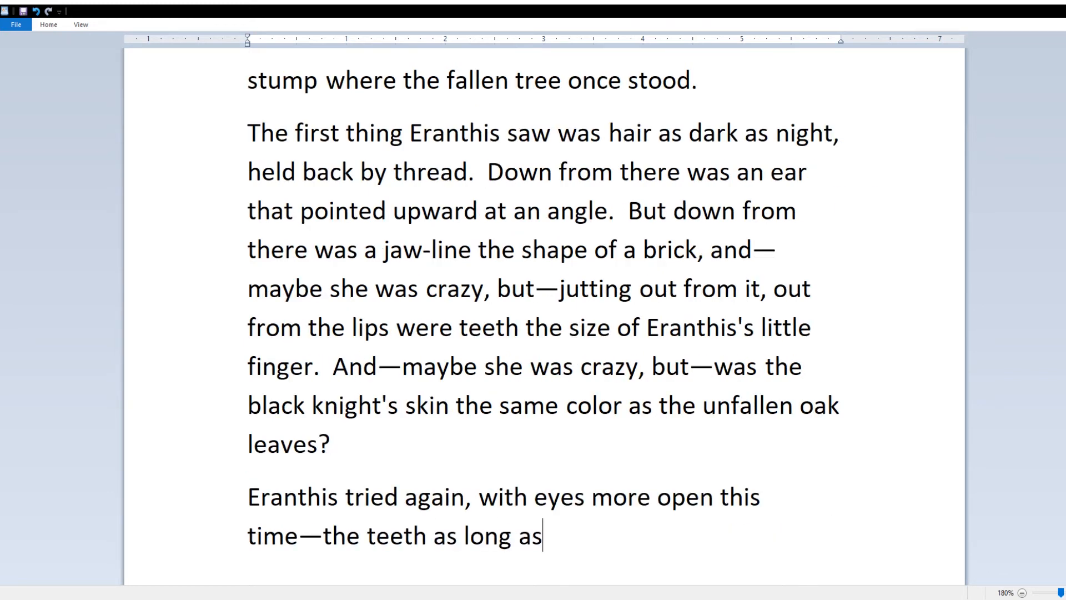
type(" her fingers were looking right at her")
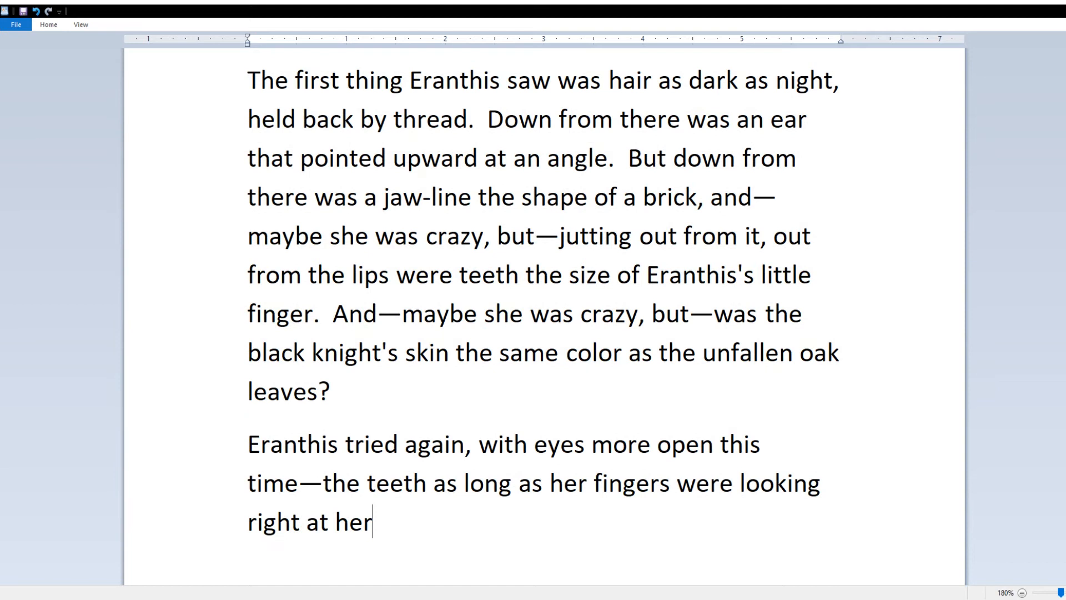
type(".  Eranthis looked down")
left_click(300, 485)
type("(")
key("Right")
type(")")
Step: Add her bowed head and apology "I didn't mean to stare," then "Look at me." and "Uh...." paragraphs
key("ctrl+BackSpace")
key("ctrl+BackSpace")
type("bowed her head and ")
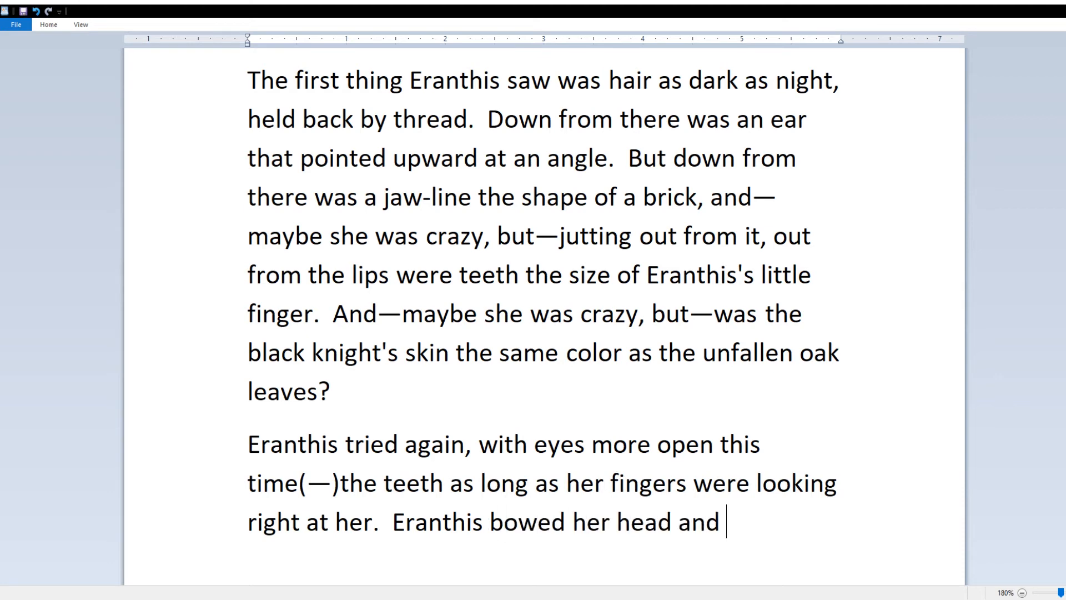
type("looked at the brown leaves and grass and vines.  \"I'm sorry")
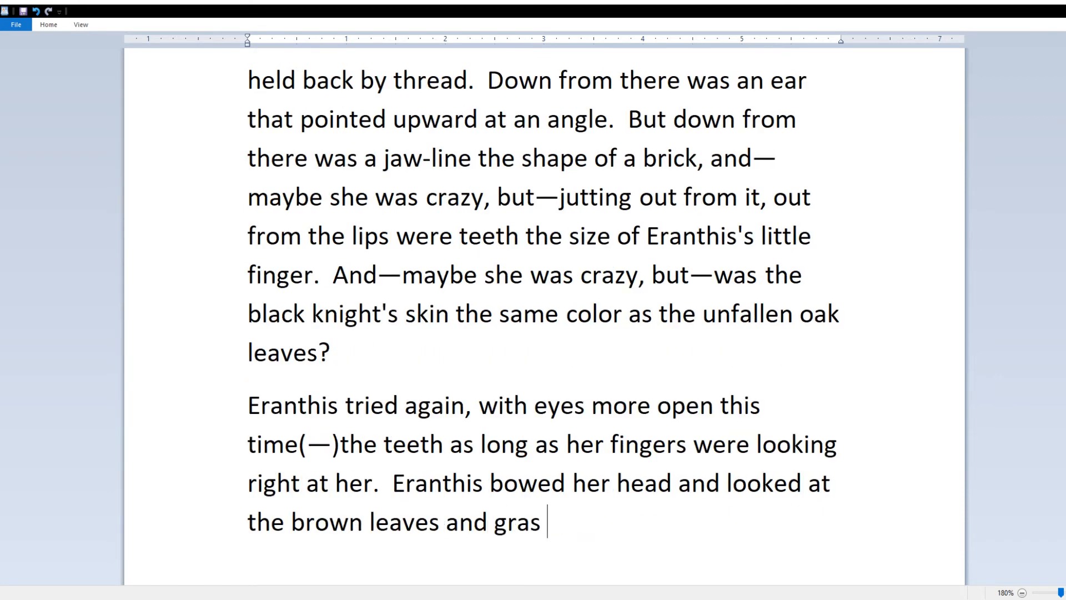
key("BackSpace")
type(",\" she said.  \"I didn't mean to stare.\"")
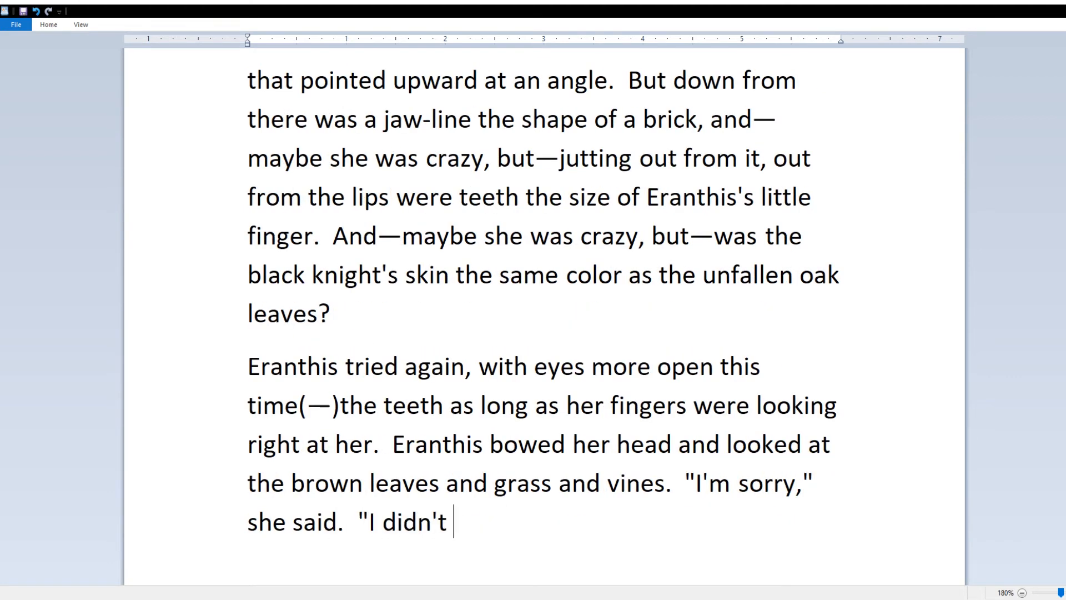
key("Return")
type("\"Look at me.\"")
key("Return")
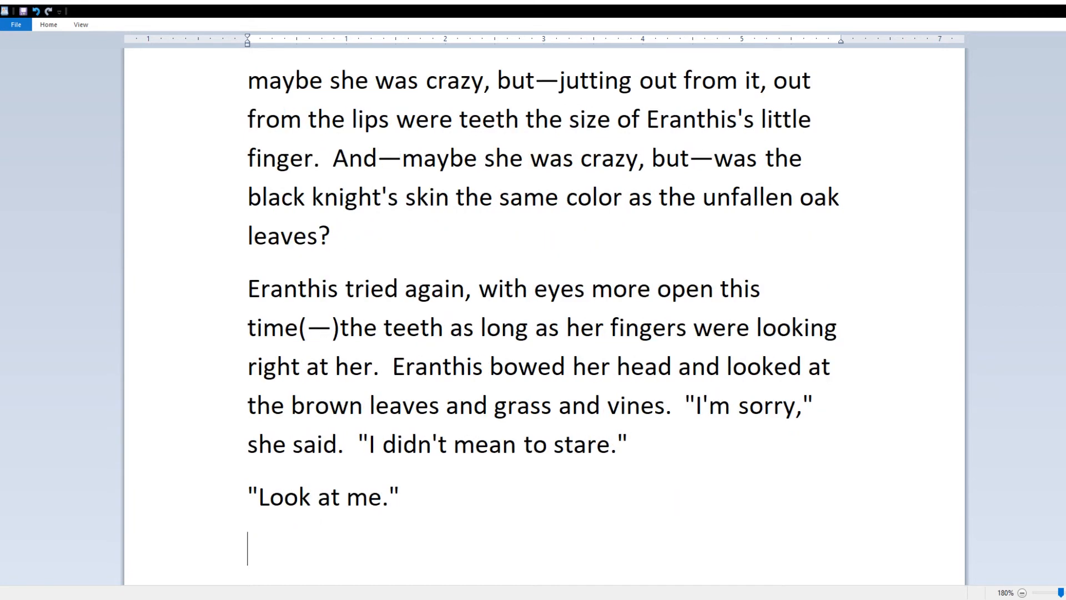
type("Eranthis curled her toes in her shoes")
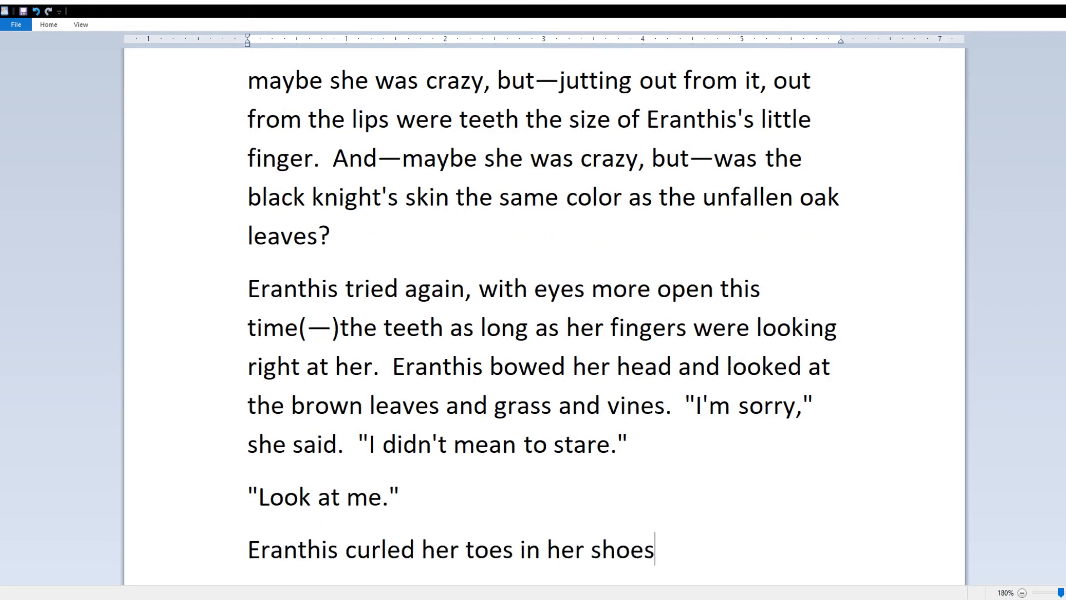
type(".  \"Uh....\"")
key("Return")
Step: Add "Look. At me." and narration about cursed folk transformed into toads or weeds or deformed
type("\"Look.  At me.\"")
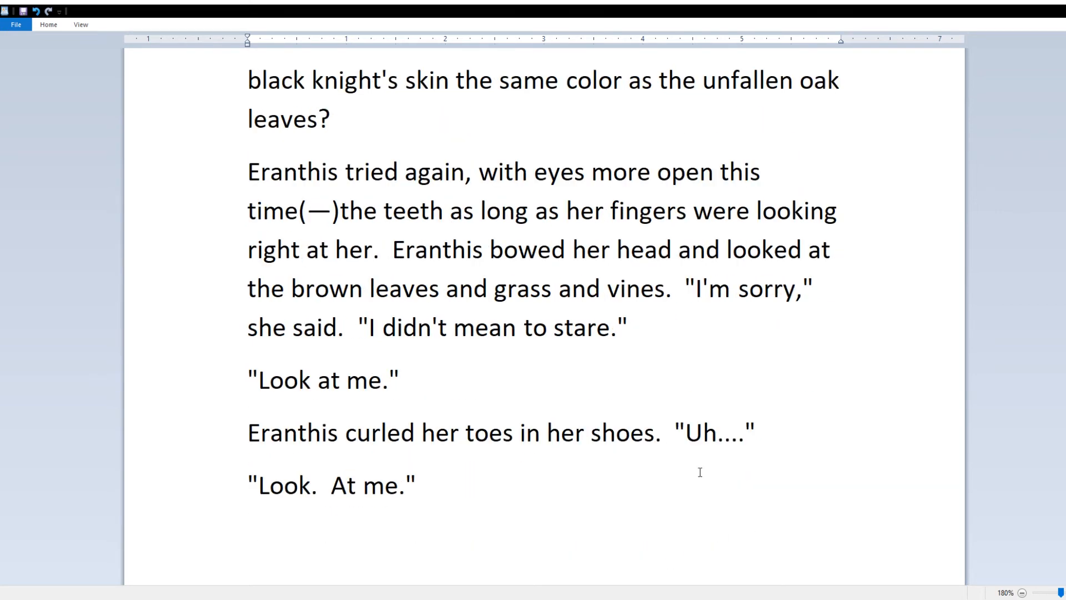
left_click(663, 439)
type("She had heard of people being cursed before,")
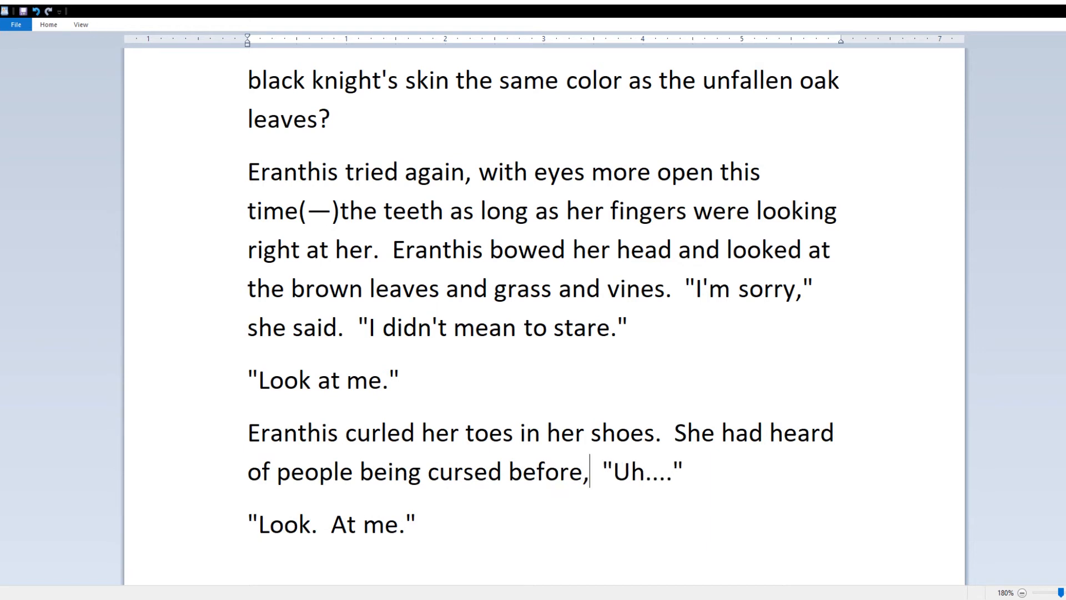
type(" and cursed folk usually, if")
type(" they weren't melted into")
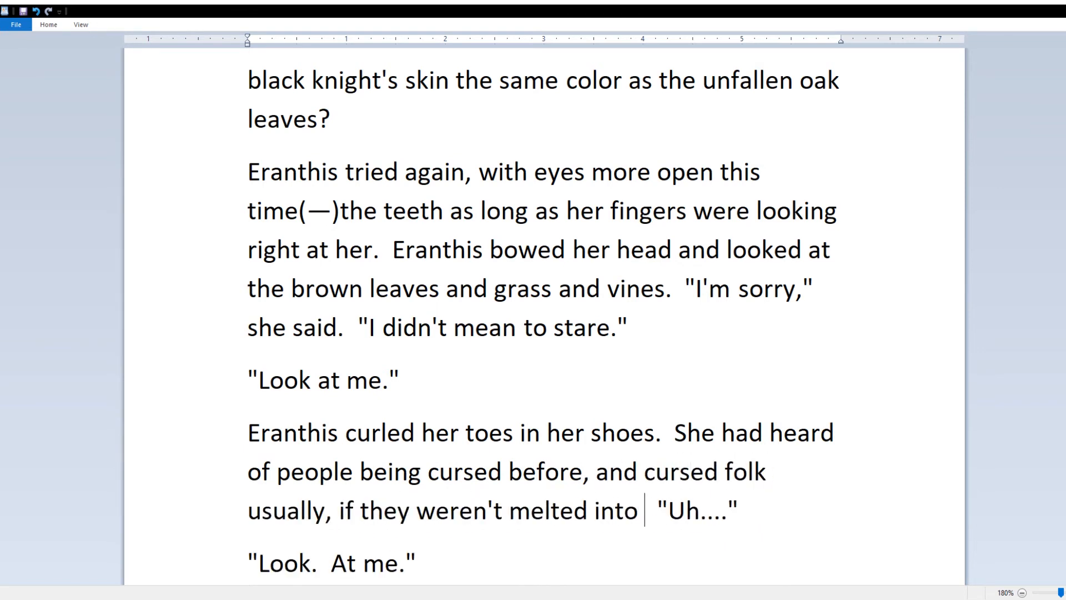
key("BackSpace")
key("BackSpace")
key("BackSpace")
key("BackSpace")
key("BackSpace")
key("BackSpace")
key("BackSpace")
key("BackSpace")
key("BackSpace")
key("BackSpace")
key("BackSpace")
key("BackSpace")
key("BackSpace")
key("BackSpace")
key("BackSpace")
key("BackSpace")
key("BackSpace")
key("BackSpace")
key("BackSpace")
key("BackSpace")
type("ir flesh wasn't melting off of their bone")
type("s or if")
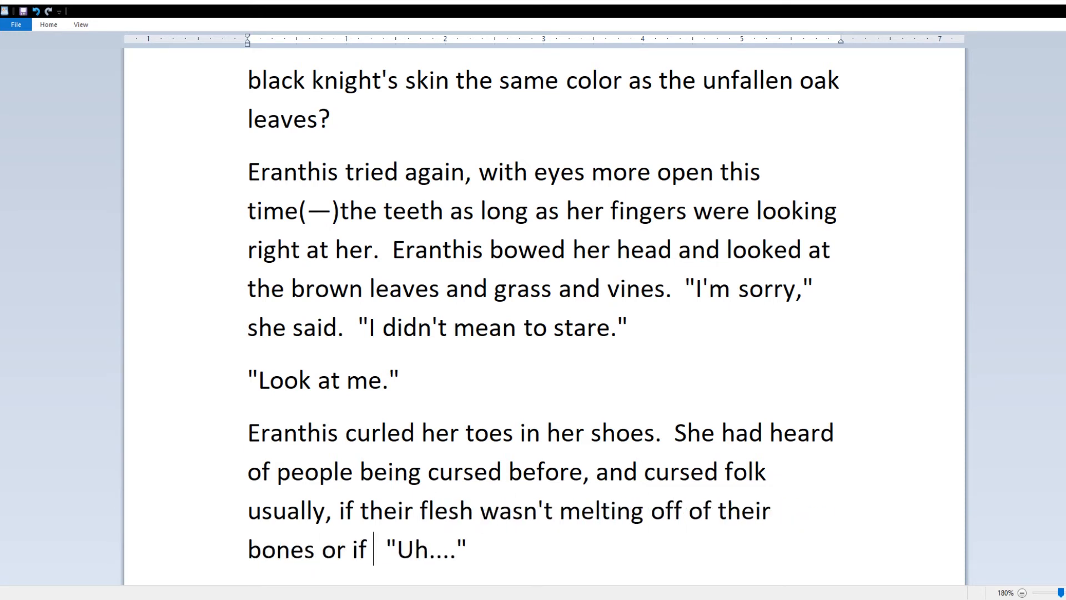
left_click(644, 512)
key("BackSpace")
key("BackSpace")
key("BackSpace")
type("ed")
left_click(308, 558)
key("Left")
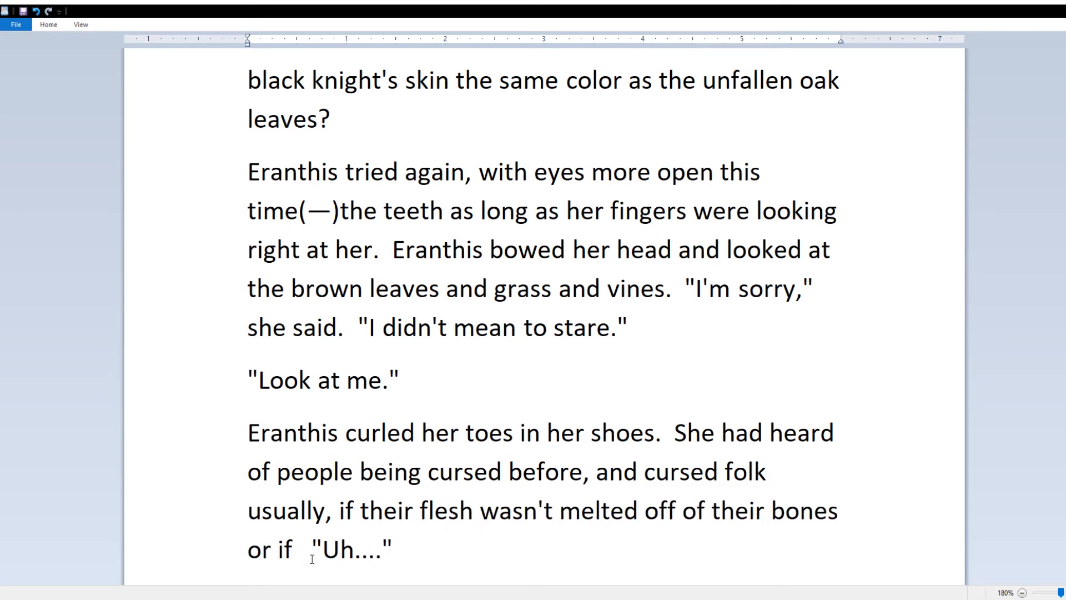
type("not turned into p")
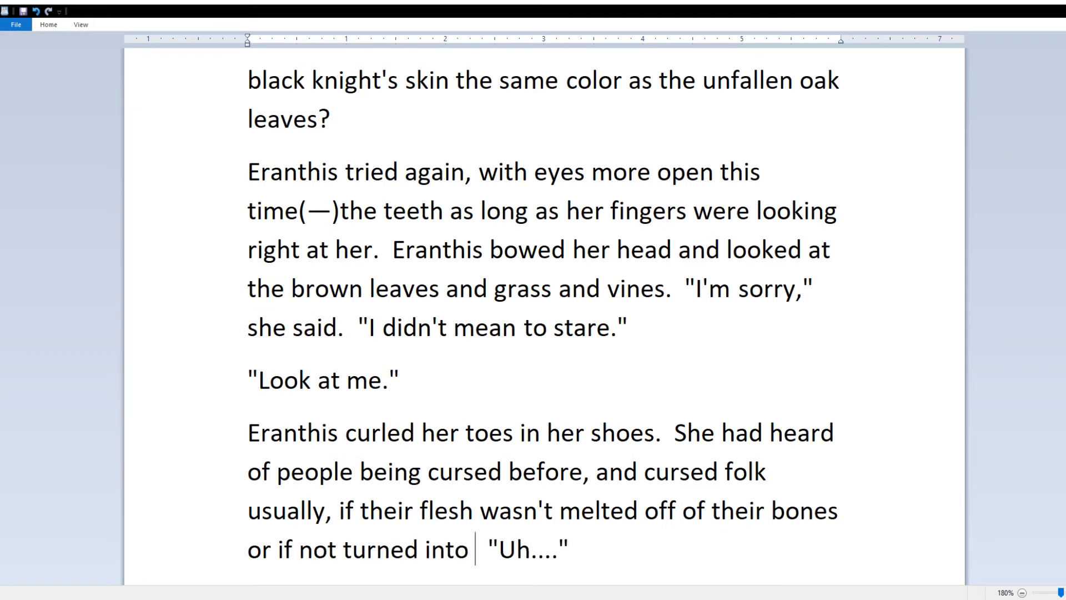
key("BackSpace")
key("BackSpace")
key("BackSpace")
key("BackSpace")
key("BackSpace")
key("BackSpace")
key("BackSpace")
key("BackSpace")
key("BackSpace")
key("BackSpace")
key("BackSpace")
key("BackSpace")
key("BackSpace")
type("transformed into toads or we")
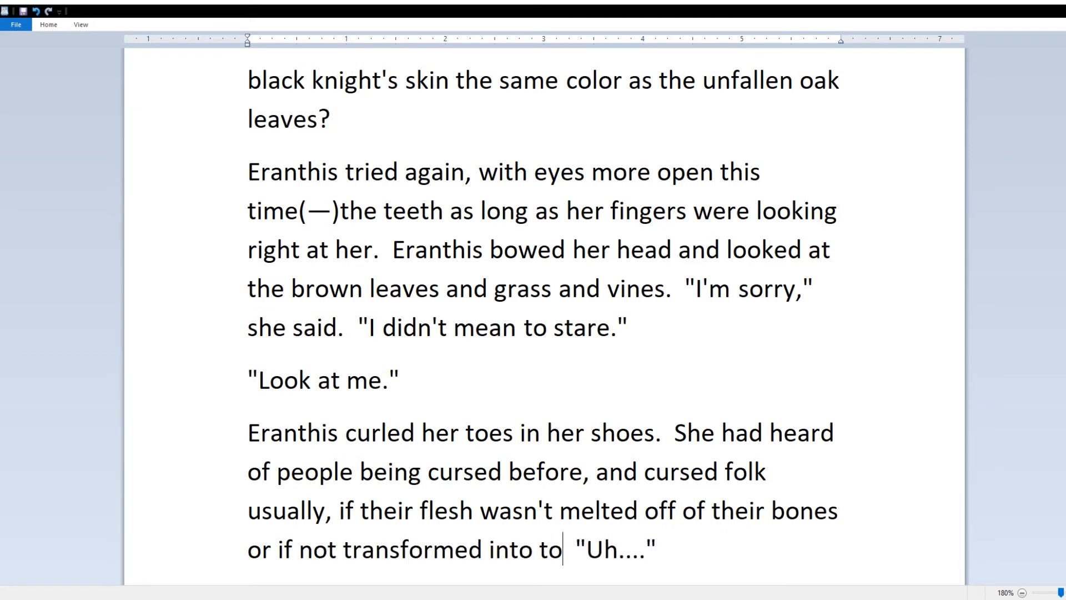
type("eds, ended up")
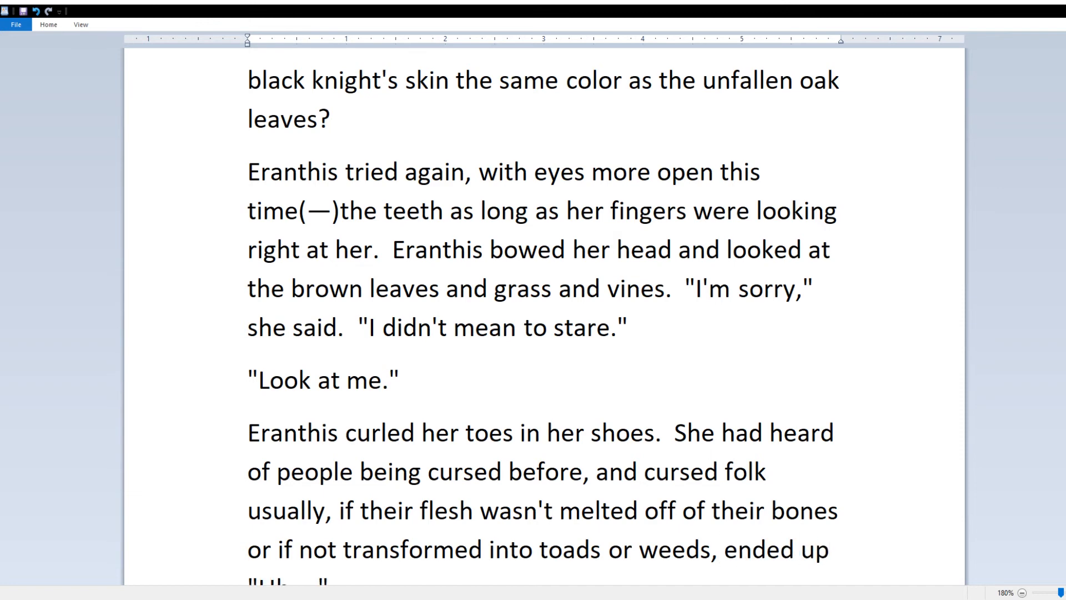
type(" deformed in hideous, often bestial ways.  \"Uh....")
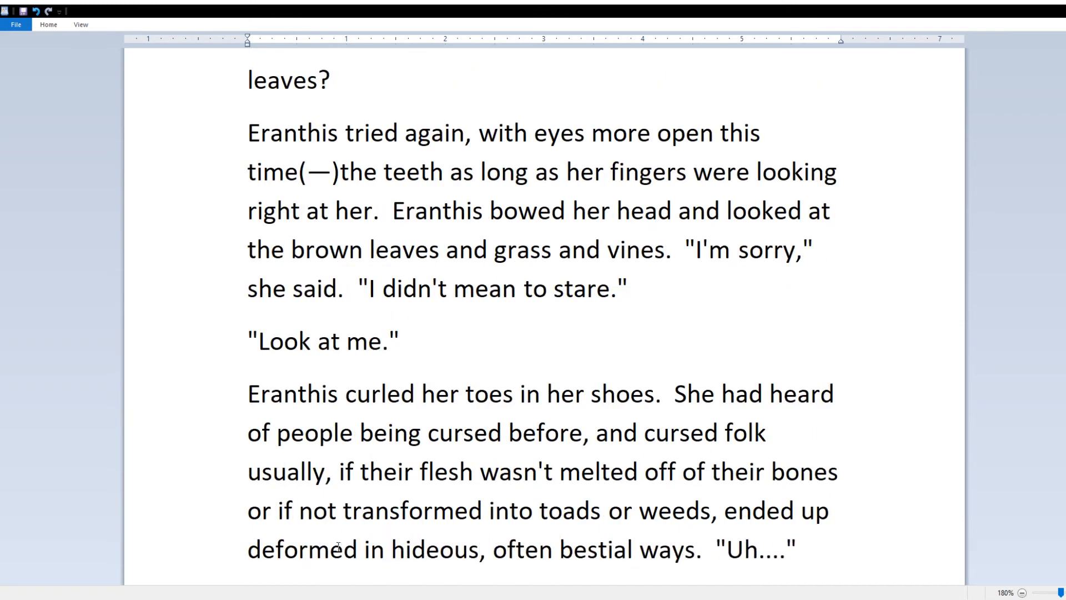
Step: Move the word "before" to the start of its line and remove the leftover space before the comma
key("ctrl+End")
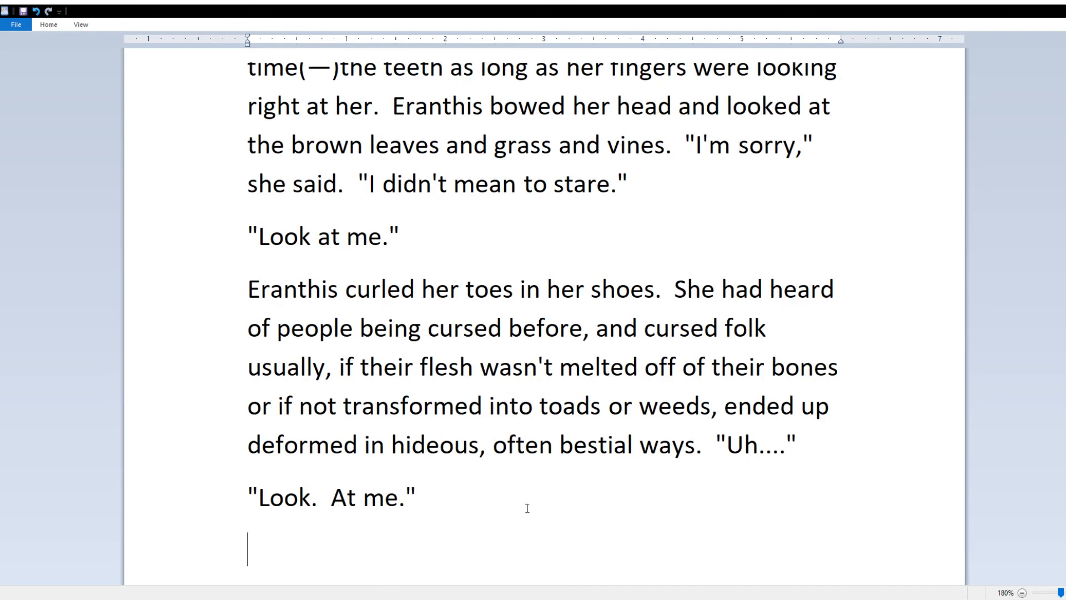
double_click(547, 329)
left_click_drag(546, 328, 857, 300)
left_click(589, 332)
key("BackSpace")
left_click(505, 548)
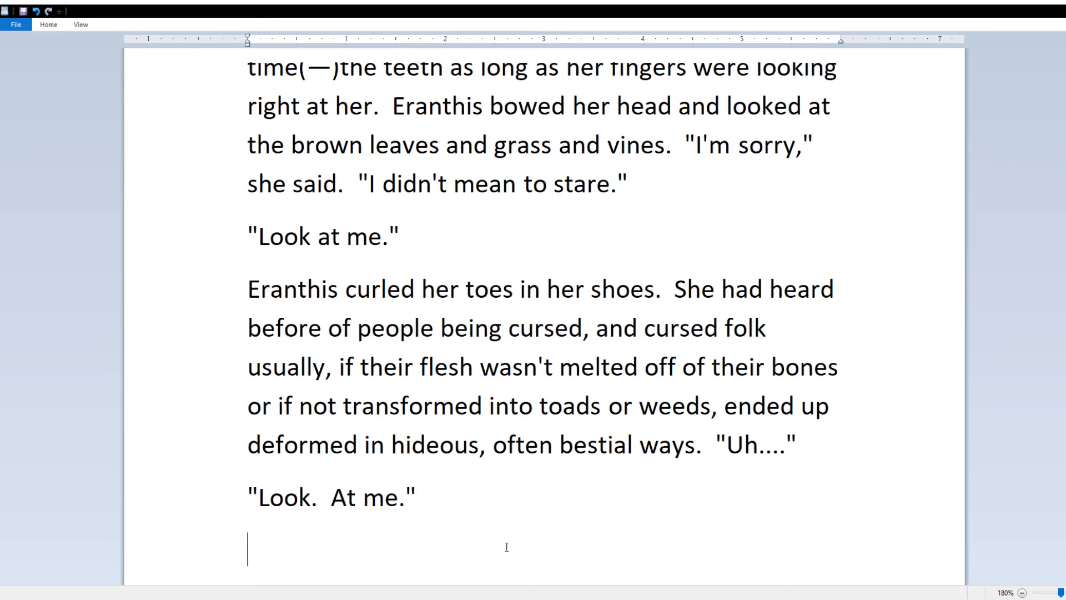
Step: Add Eranthis looking up into the sun at the knight, whose face, like his jaw, seemed made of bricks
type("Eranthis moved her hair out of her face and looked up")
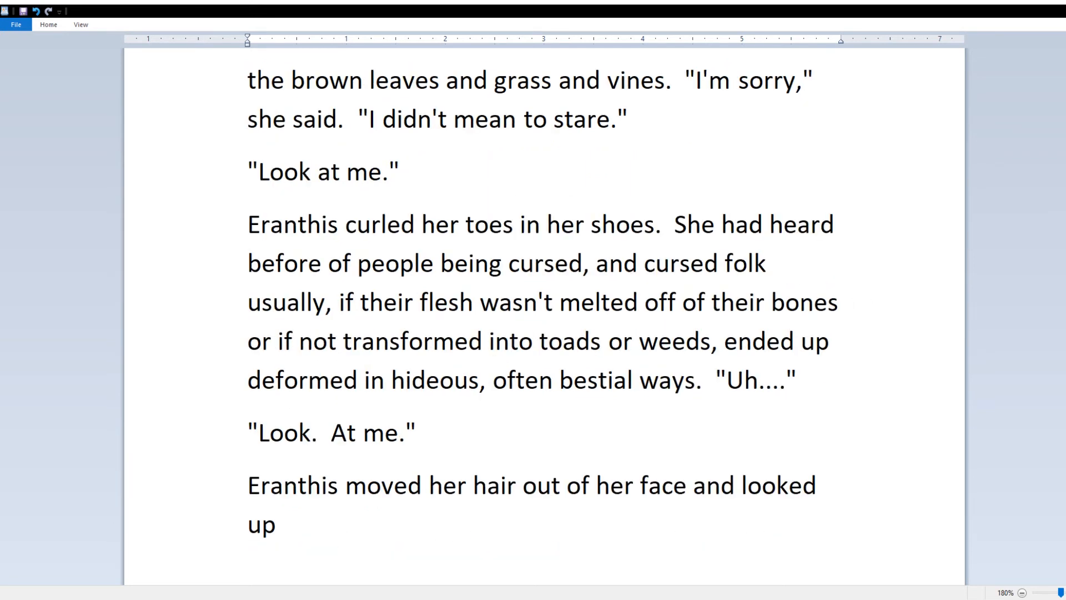
type(" into the sun.  The green-skinned black k")
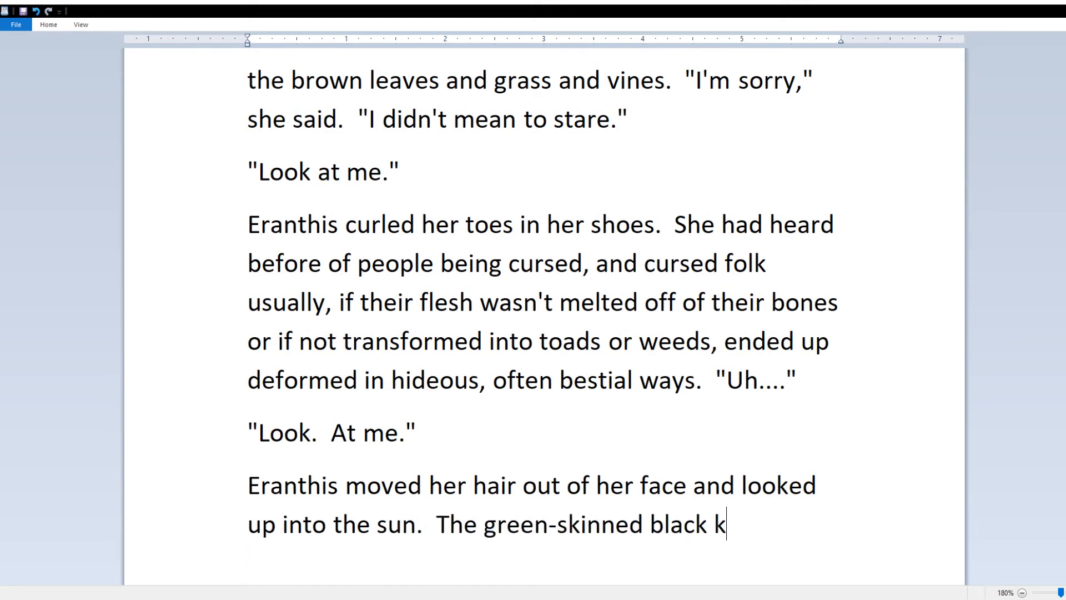
type("night glared down at her")
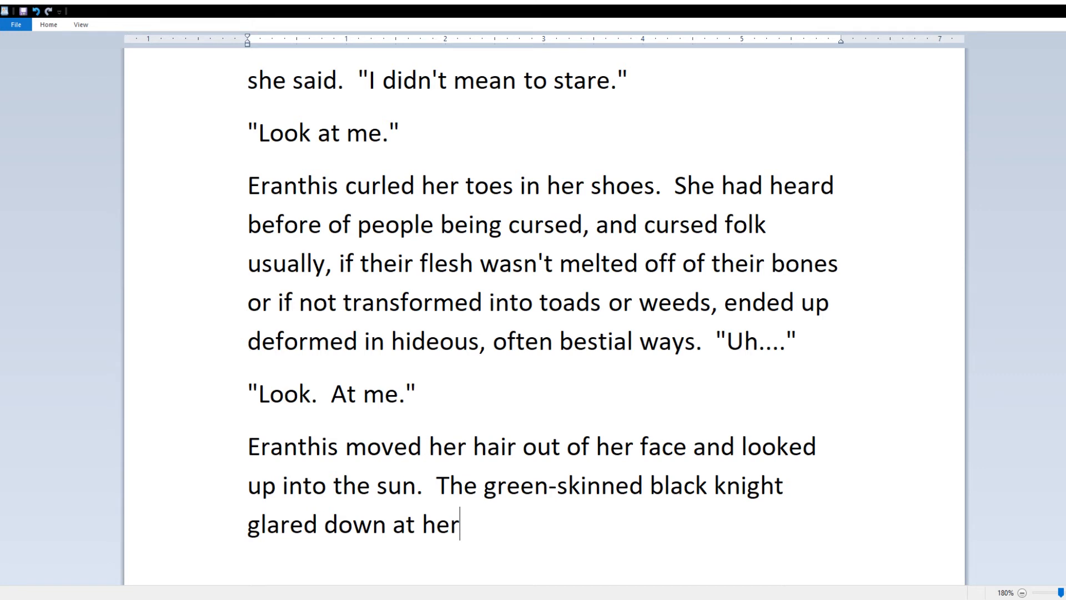
type(".  Deep-set and brood")
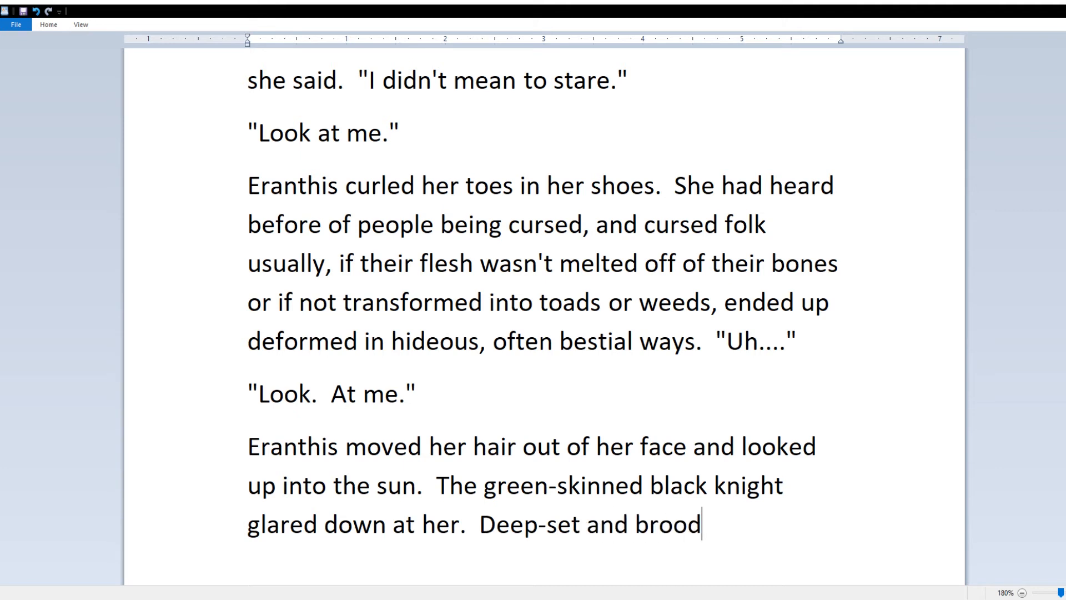
type("ing eyes that")
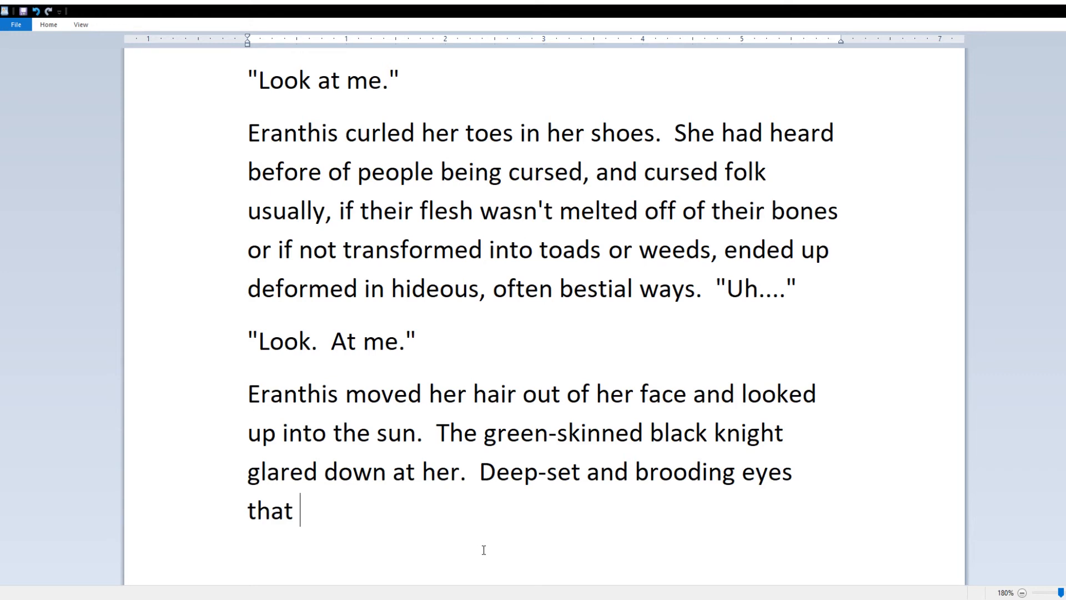
key("BackSpace")
key("BackSpace")
key("BackSpace")
key("BackSpace")
key("BackSpace")
key("BackSpace")
key("BackSpace")
key("BackSpace")
key("BackSpace")
key("BackSpace")
key("BackSpace")
key("BackSpace")
key("BackSpace")
key("BackSpace")
key("BackSpace")
key("BackSpace")
key("BackSpace")
key("BackSpace")
key("BackSpace")
key("BackSpace")
type("The face")
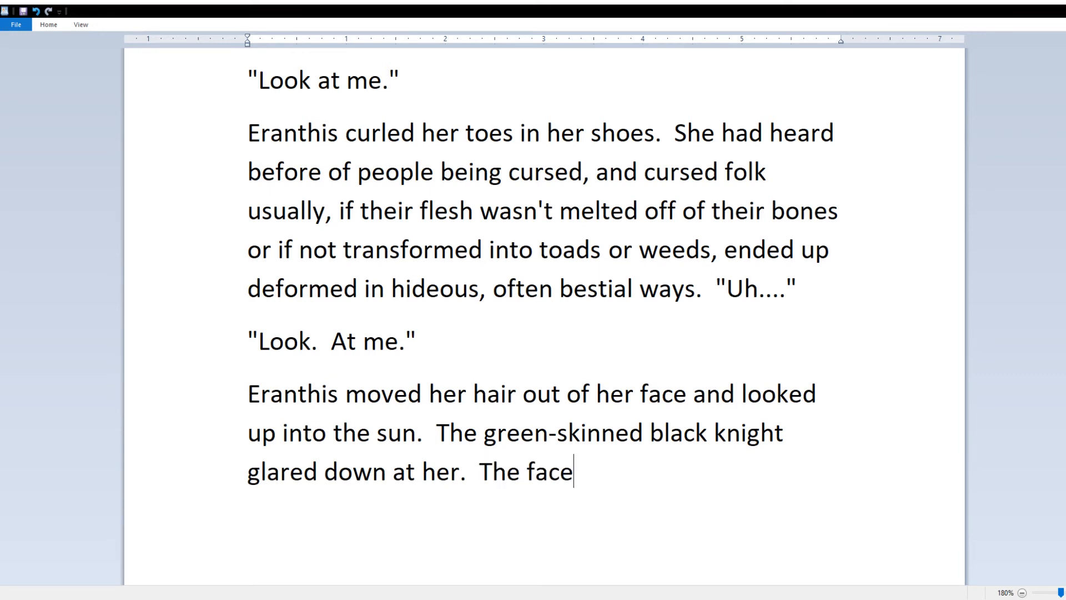
type(", like the jaw, seemed to be made of bricks.")
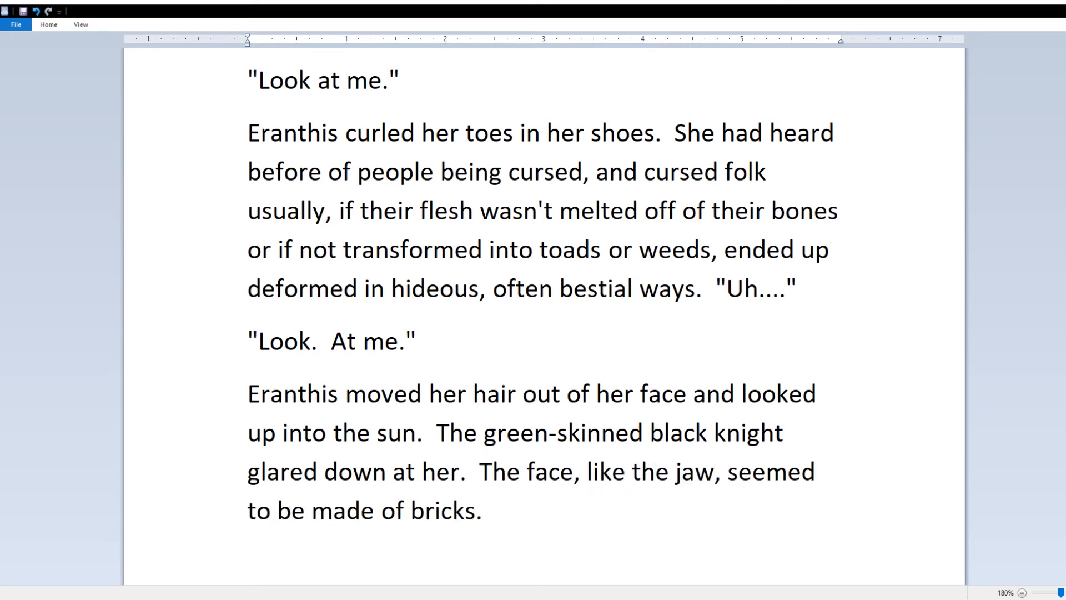
double_click(497, 472)
type("His")
double_click(644, 472)
type("his")
key("ctrl+End")
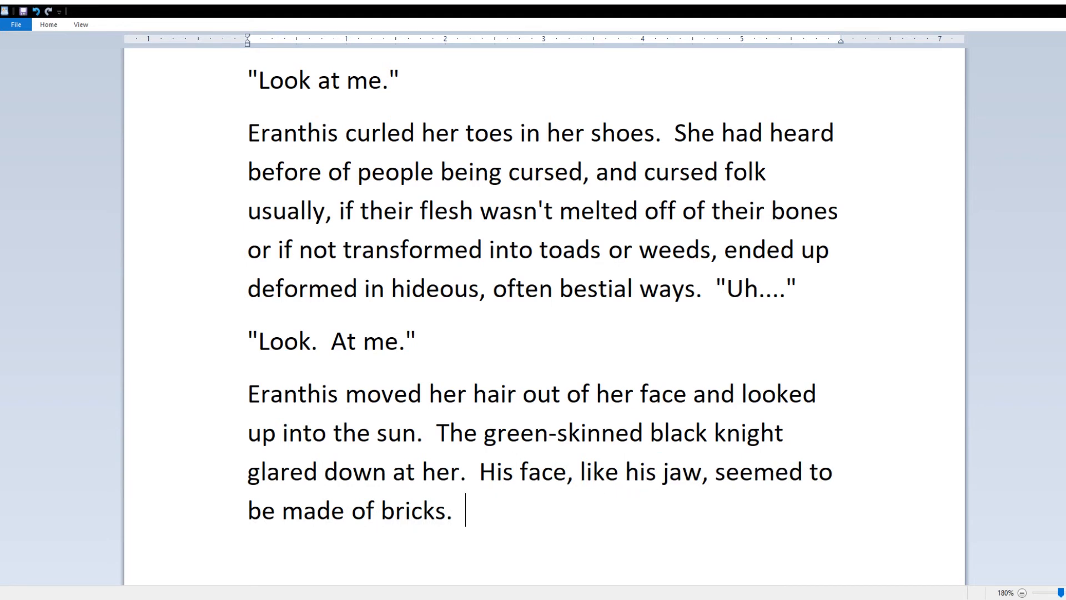
Step: Describe his forehead's top bricks slanting down and meeting in the middle, "like they were designed that way,"
type("The top bricks that made up his forehead")
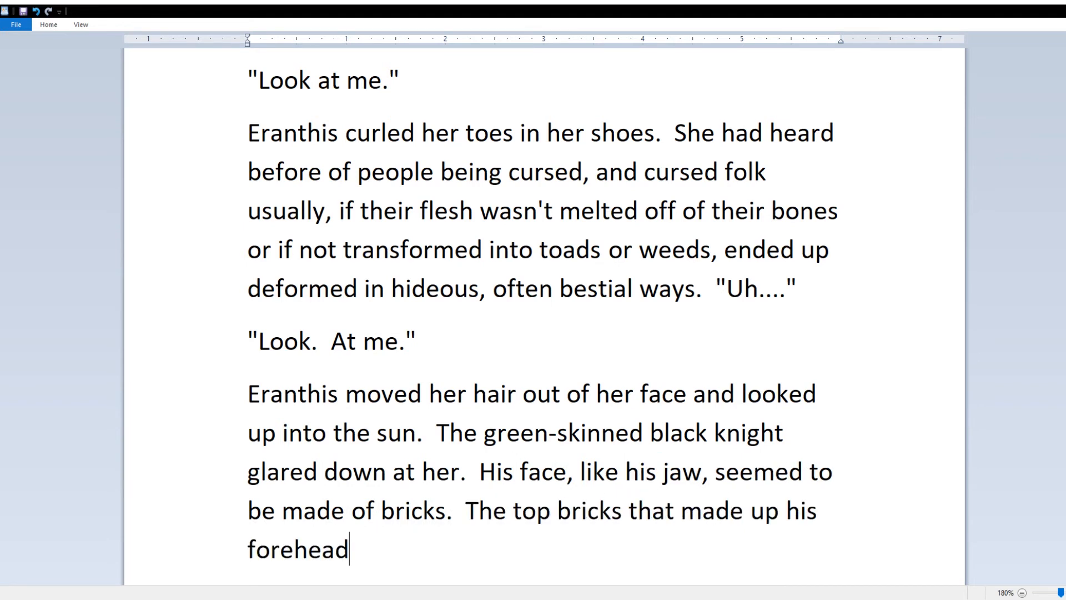
type(" slanted down toward the middle")
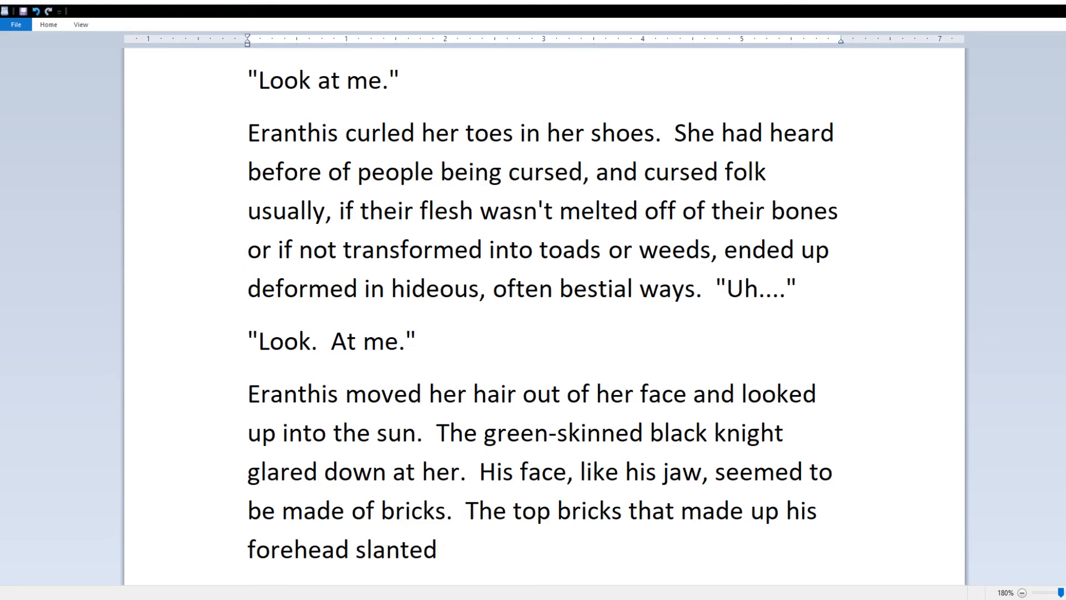
key("ctrl+BackSpace")
key("ctrl+BackSpace")
key("ctrl+BackSpace")
type("and met in the middle")
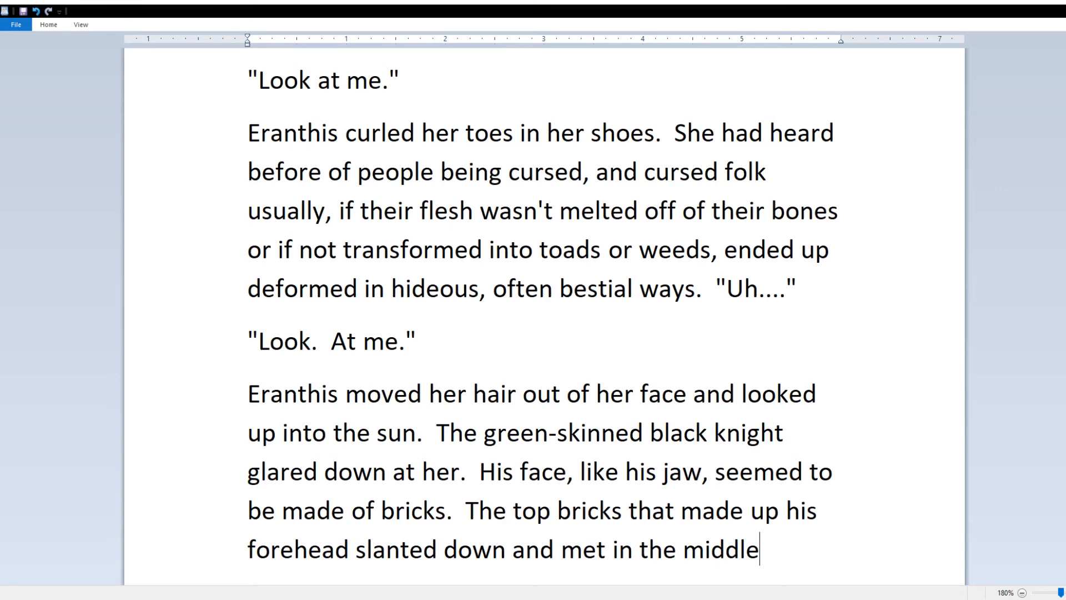
type(", like")
type("de")
key("BackSpace")
key("BackSpace")
key("BackSpace")
key("BackSpace")
type("ke they were designed that way,")
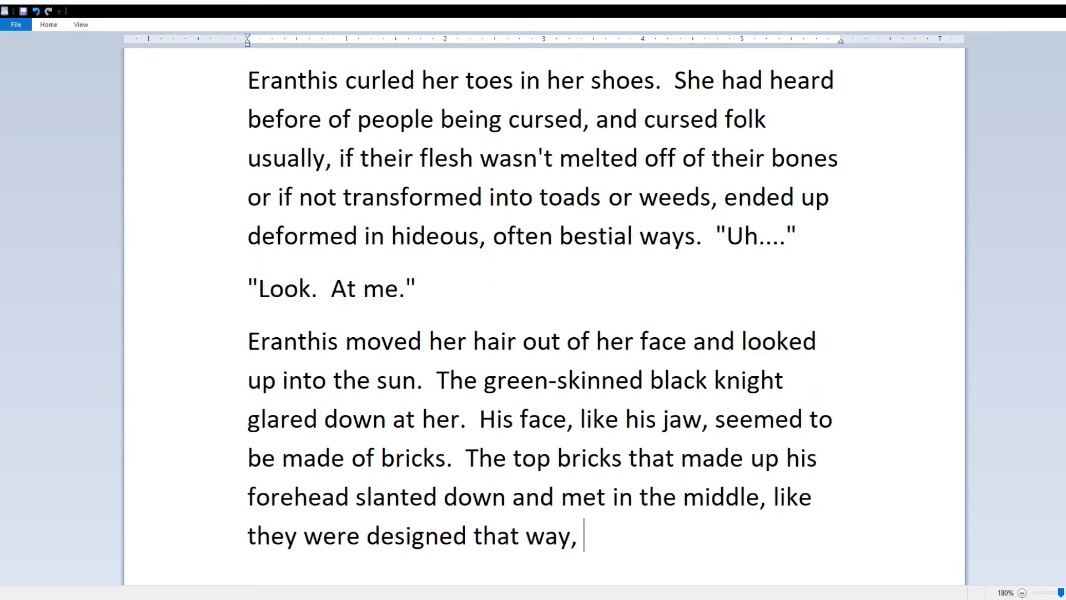
Step: Reword to "the architect designed them" with decades of gravity in mind, giving only a tighter hold
left_click_drag(248, 536, 366, 536)
type("the architect")
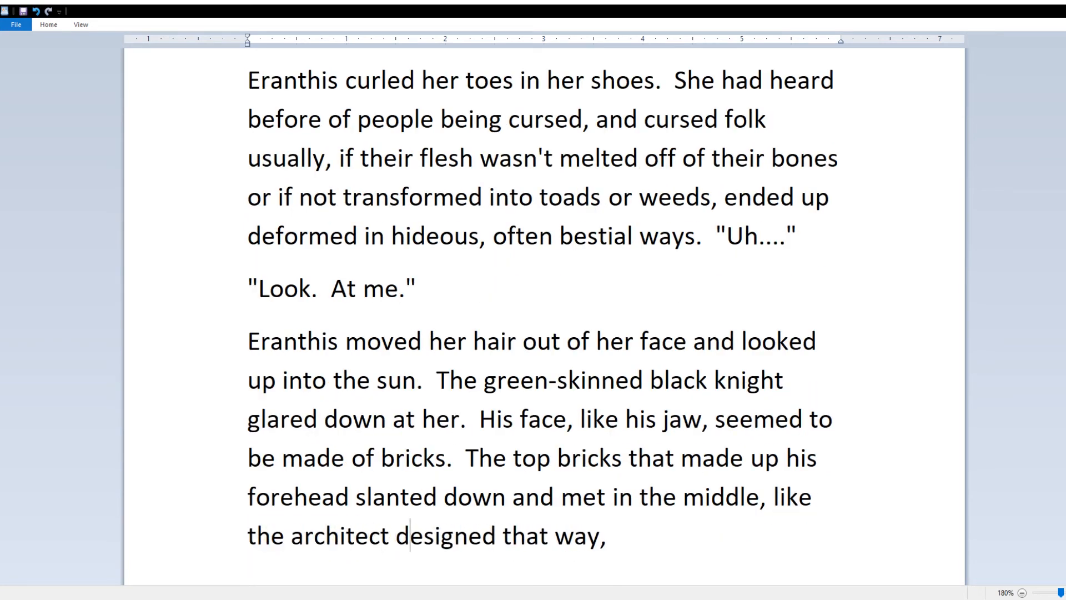
left_click(501, 535)
type("them")
left_click_drag(284, 536, 238, 547)
left_click(804, 543)
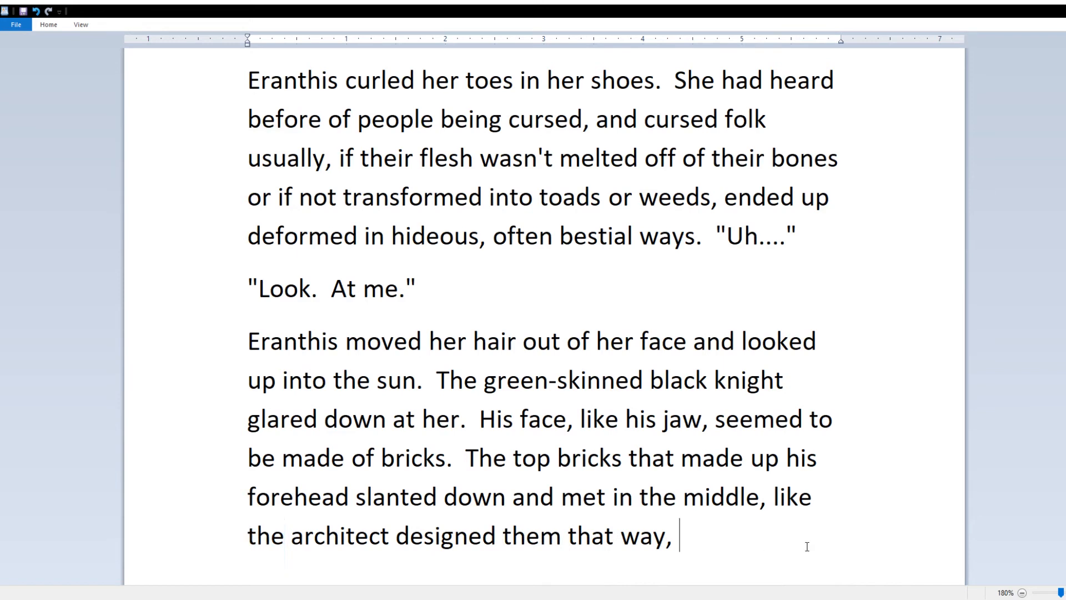
type("with")
key("BackSpace")
key("BackSpace")
key("BackSpace")
key("BackSpace")
key("BackSpace")
key("BackSpace")
type("with decades of gravity")
key("ctrl+BackSpace")
key("ctrl+BackSpace")
key("ctrl+BackSpace")
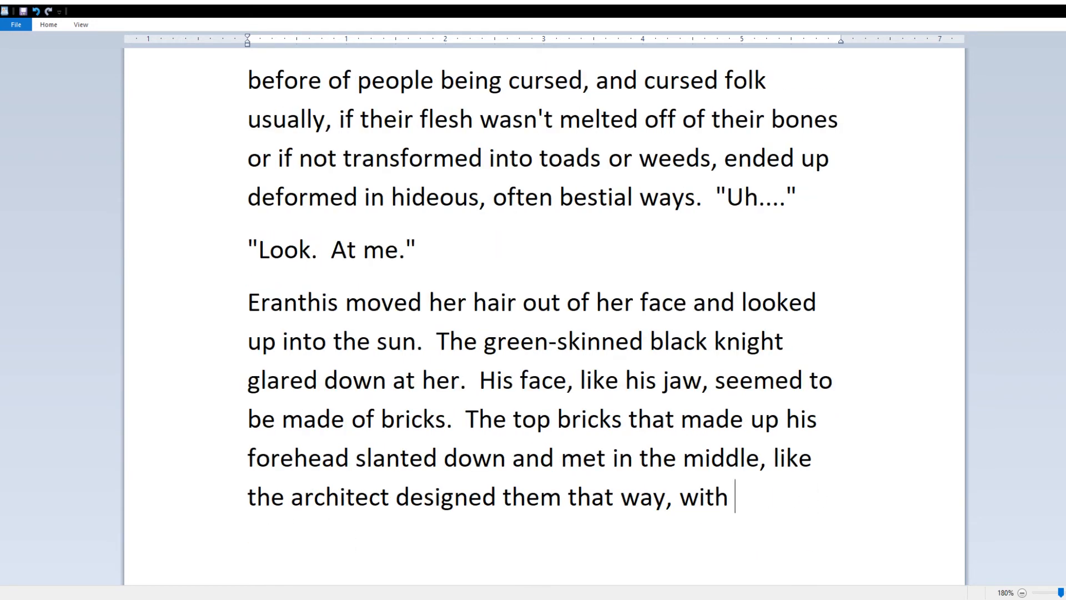
type("the effect of decades of gravity in mind, which woul")
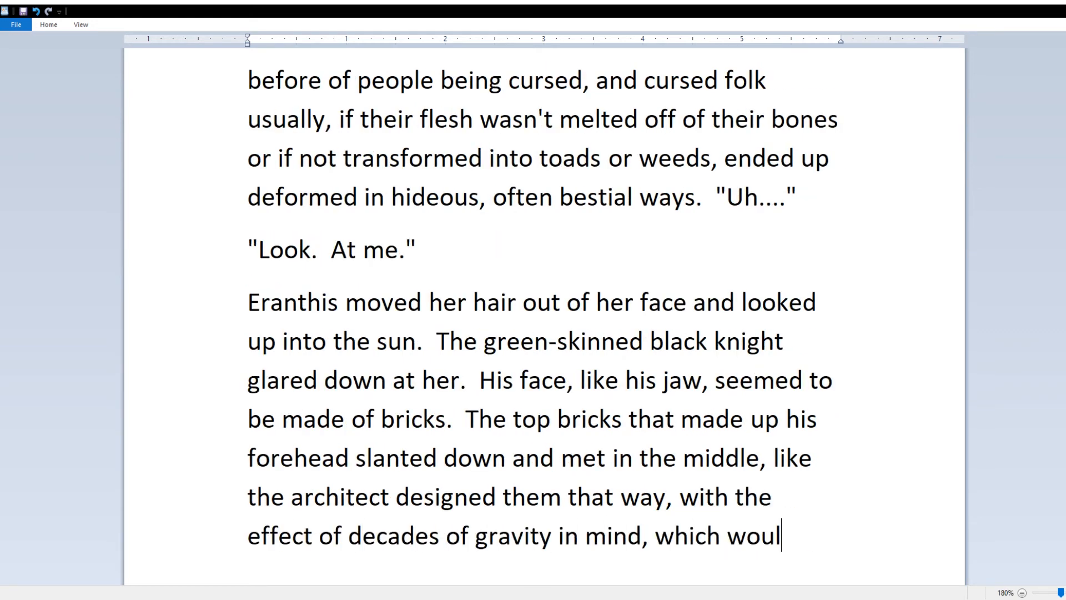
type("d create a")
key("ctrl+BackSpace")
key("ctrl+BackSpace")
type("only a tighter hold between them.")
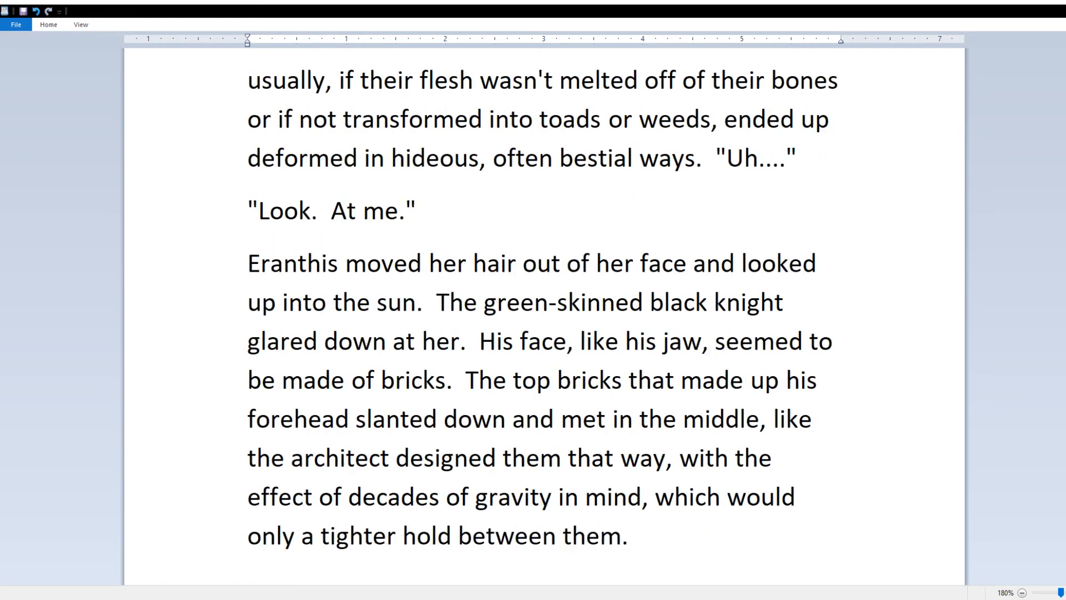
type("  The top bricks arched over the ")
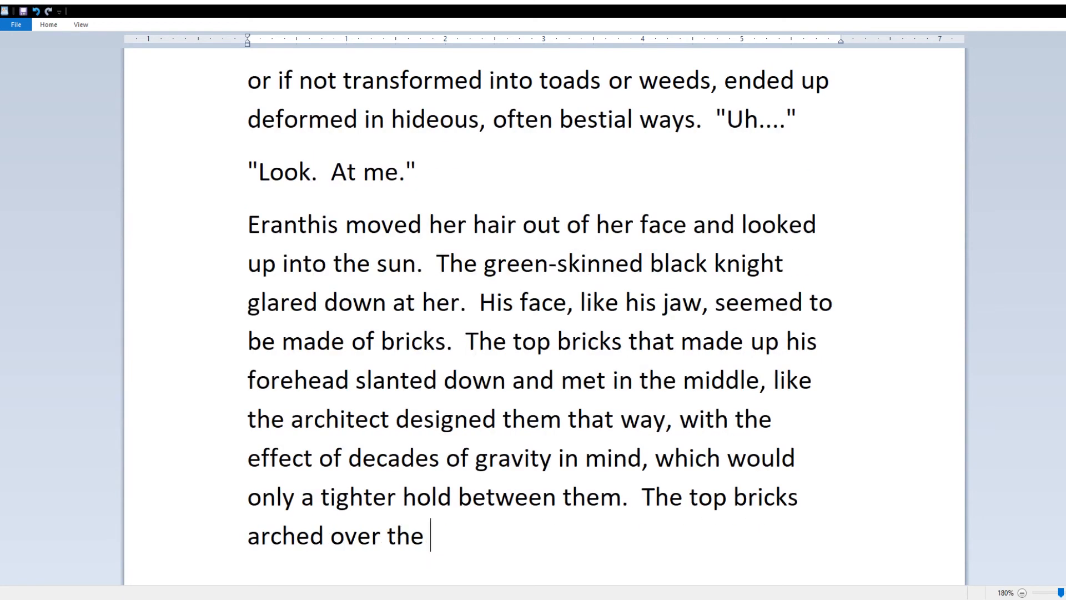
type("eyes")
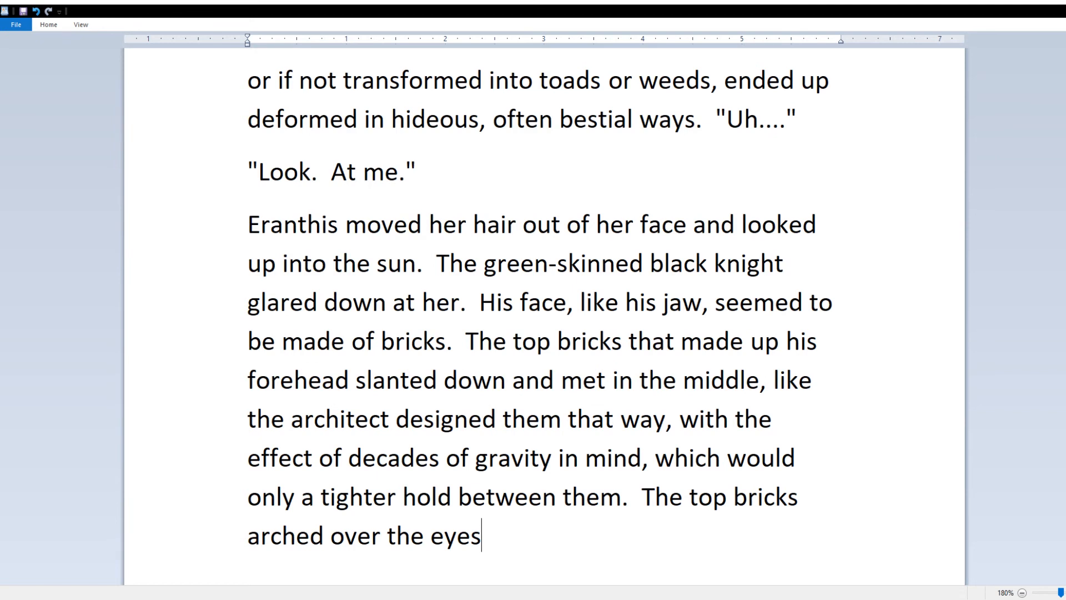
Step: Insert the word "create" and move it into place after "only"
left_click(805, 458)
type("create")
left_click(678, 543)
double_click(278, 504)
left_click_drag(278, 504, 373, 500)
left_click(817, 460)
left_click(747, 545)
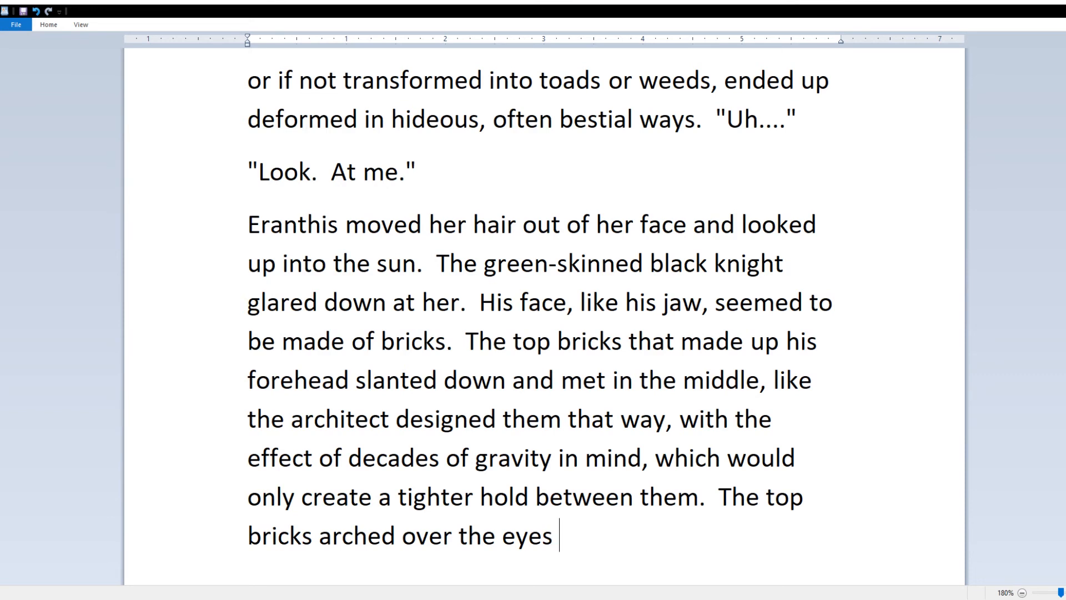
Step: Add that the top bricks arched over the eyes like the (lip) of a rooftop over a wall
type("like the (lip")
key("BackSpace")
key("BackSpace")
key("BackSpace")
type("(lip) of a rooftop over")
type(" a wall)")
left_click(648, 497)
type("(")
left_click(575, 562)
Step: Add that rain would funnel down to the nose or drip over the eyes onto the high knobby cheeks
type(".  If")
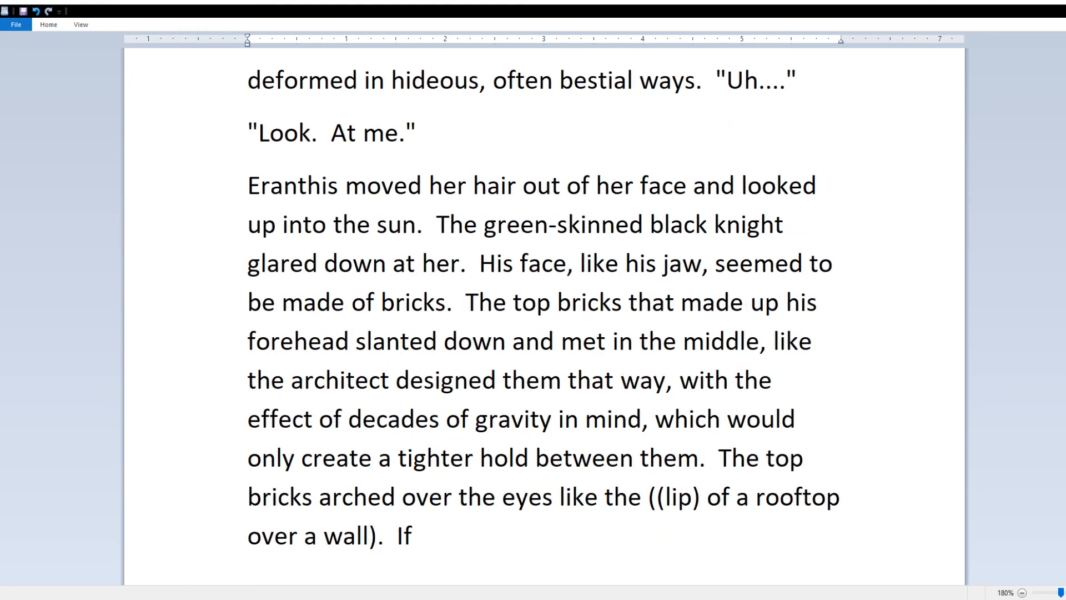
type(" it were to rain, the water would surely funnel")
key("BackSpace")
key("BackSpace")
key("BackSpace")
key("BackSpace")
key("BackSpace")
key("BackSpace")
type("surely funnel down to the nose")
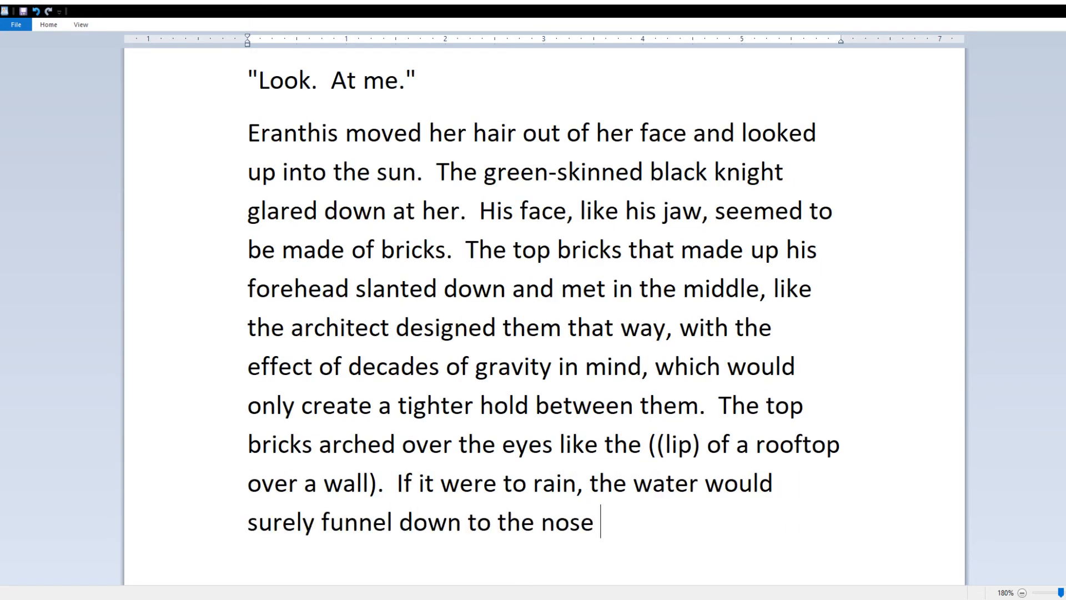
type(" in the middle")
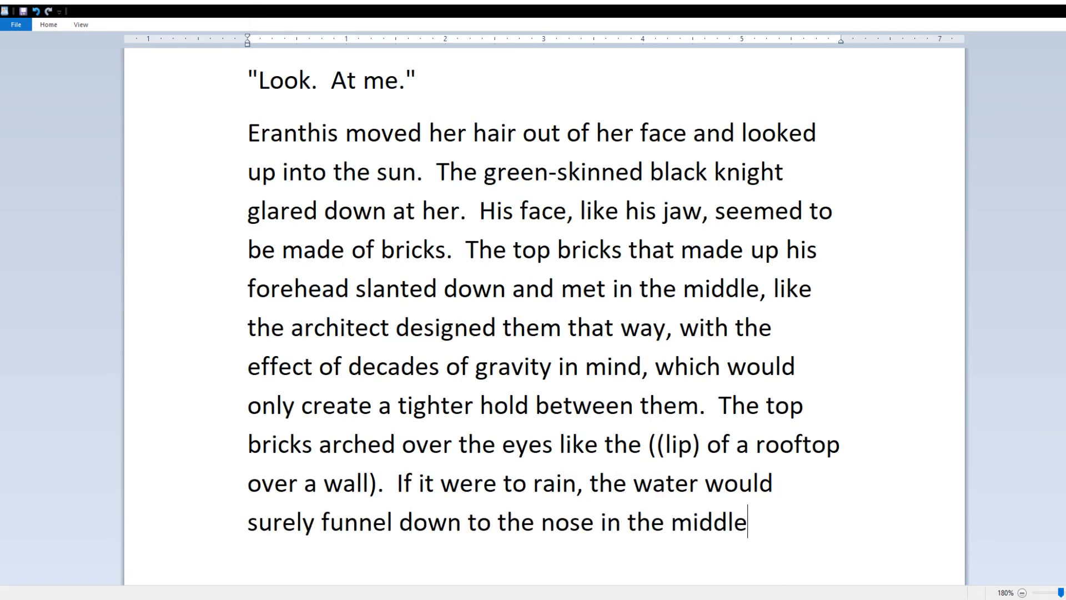
type(" or drip over the eyes and onto the knobby cheeks.")
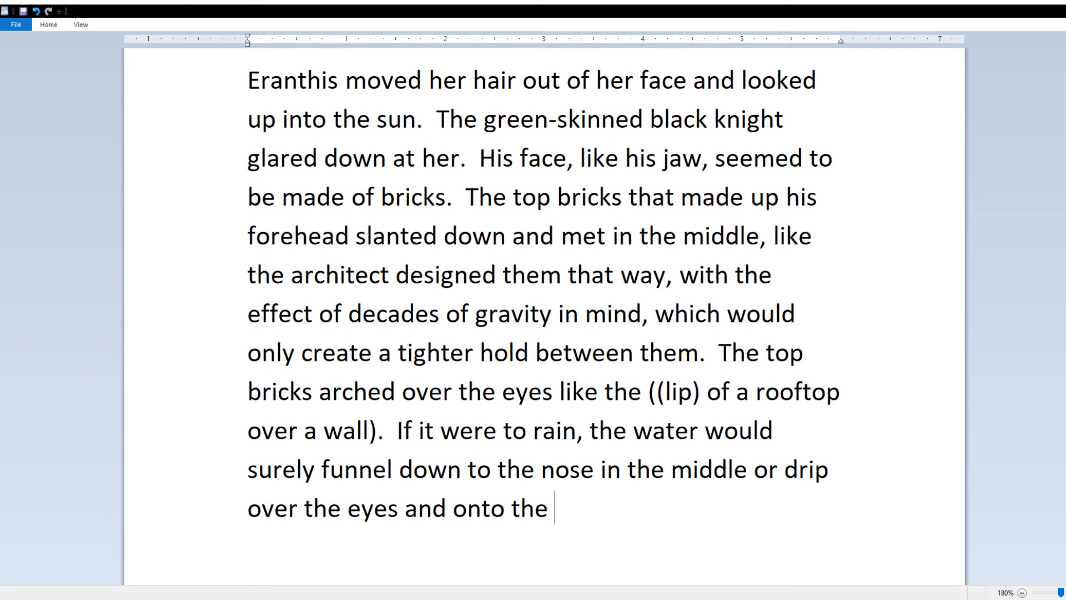
key("BackSpace")
key("BackSpace")
key("BackSpace")
key("BackSpace")
key("BackSpace")
key("BackSpace")
key("BackSpace")
type("cheeks.")
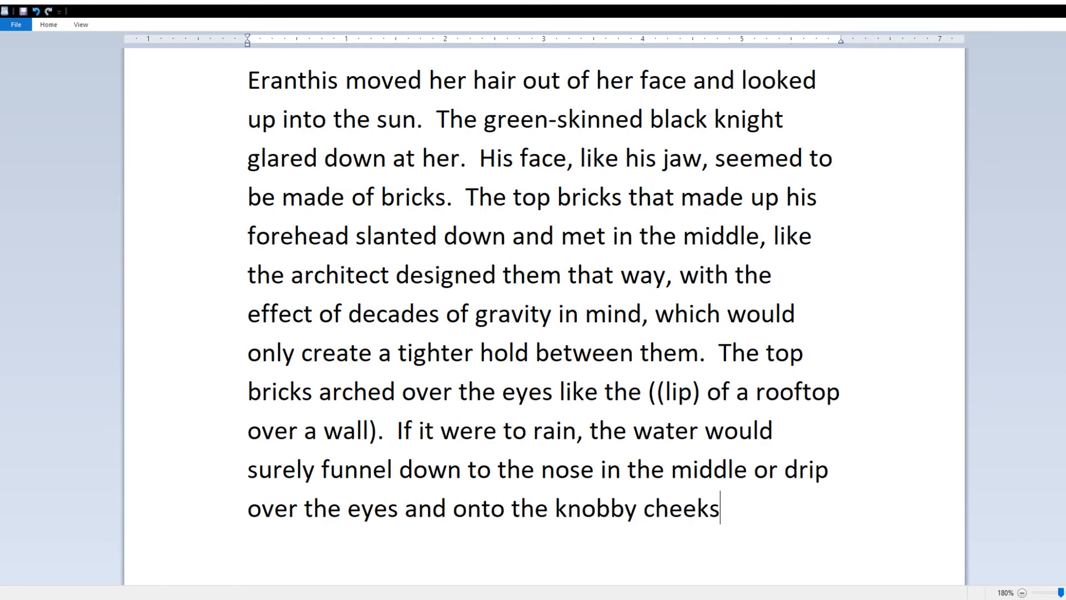
left_click(548, 509)
type("high")
left_click(781, 508)
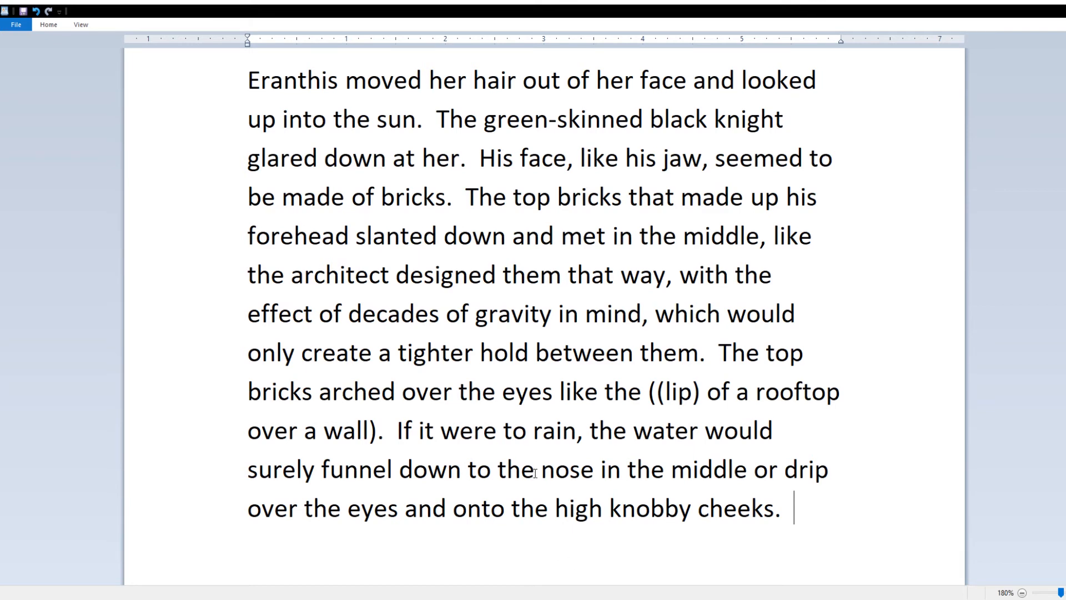
Step: Change "the" to "his" before eyes, nose, eyes and high, then start the upward-pointing teeth sentence
double_click(480, 392)
type("his")
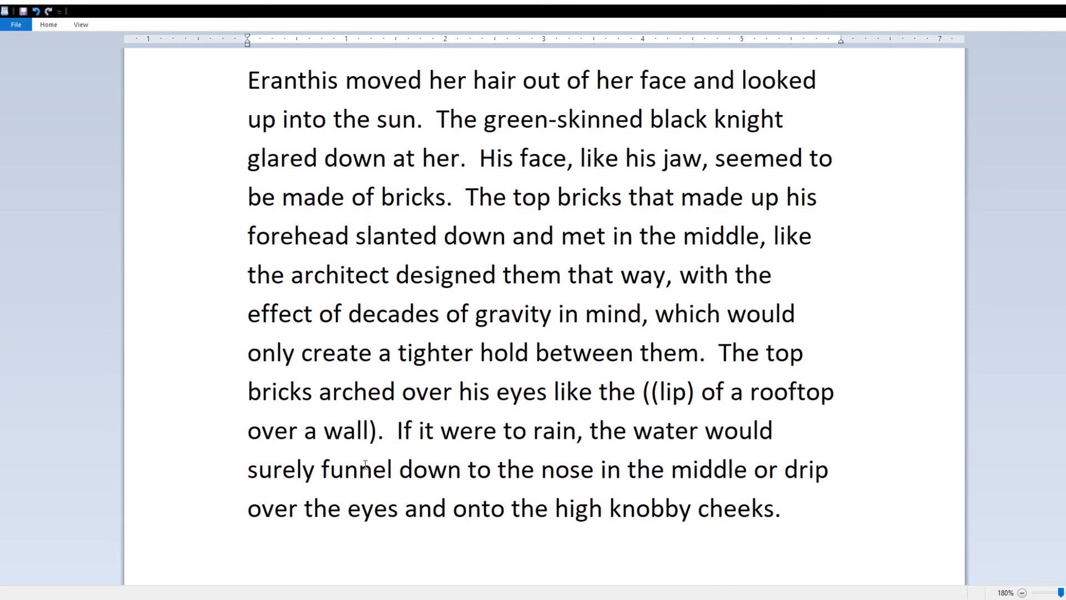
double_click(516, 470)
type("his")
double_click(320, 509)
type("his")
double_click(523, 509)
type("his")
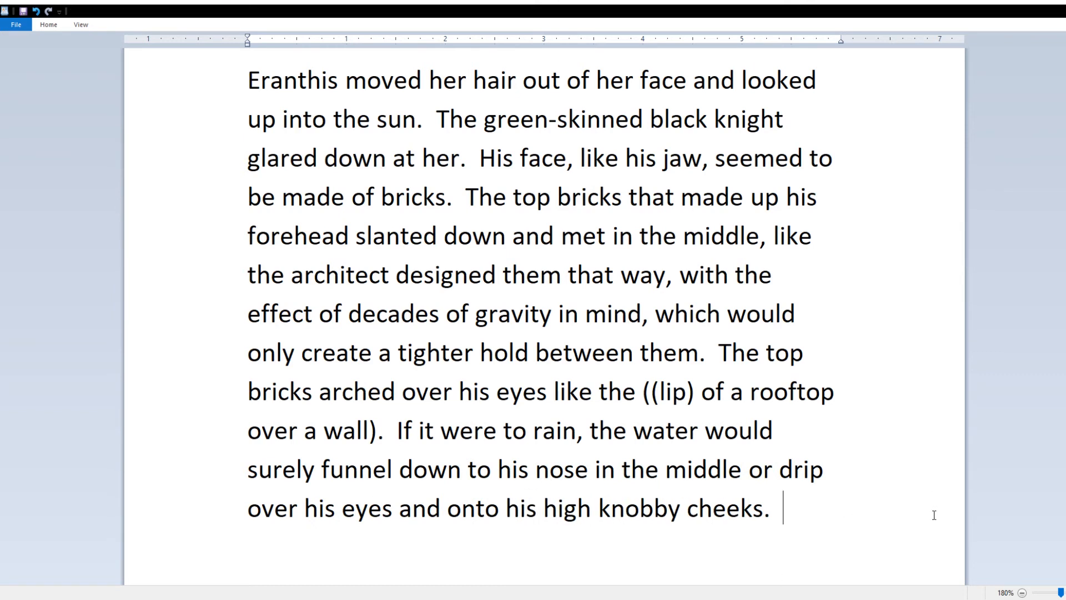
type("And as his nose points down")
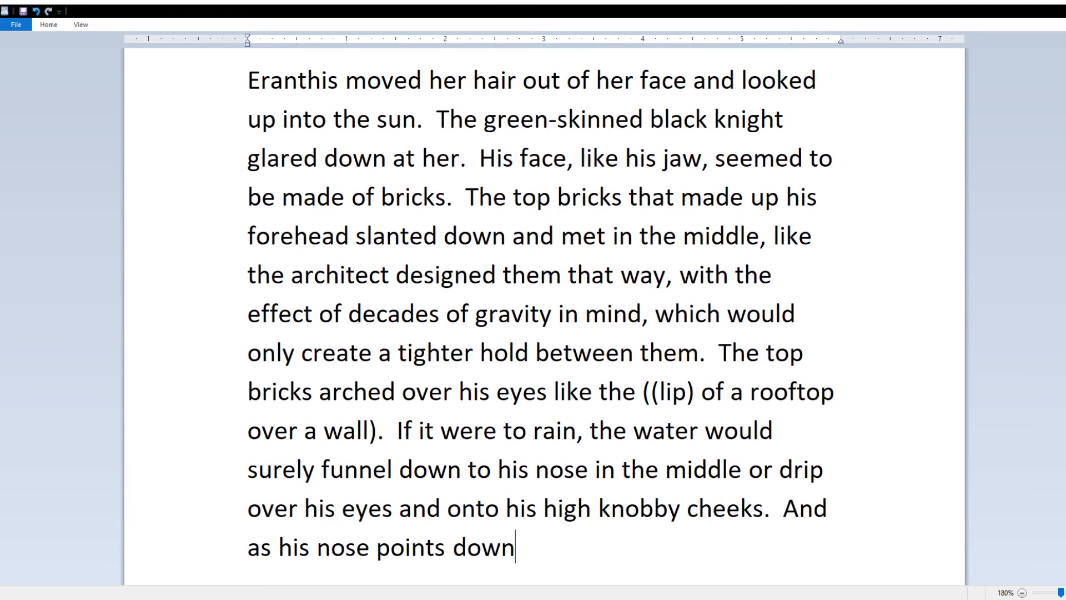
type(", his teeth point up")
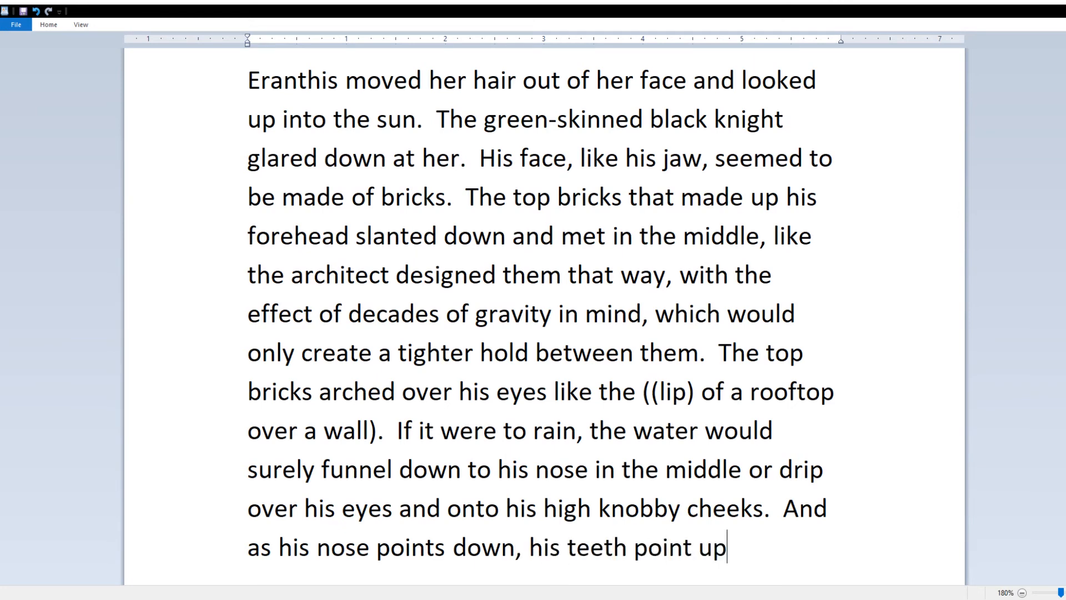
type(".  There were just two lower teeth that jutted from his lip")
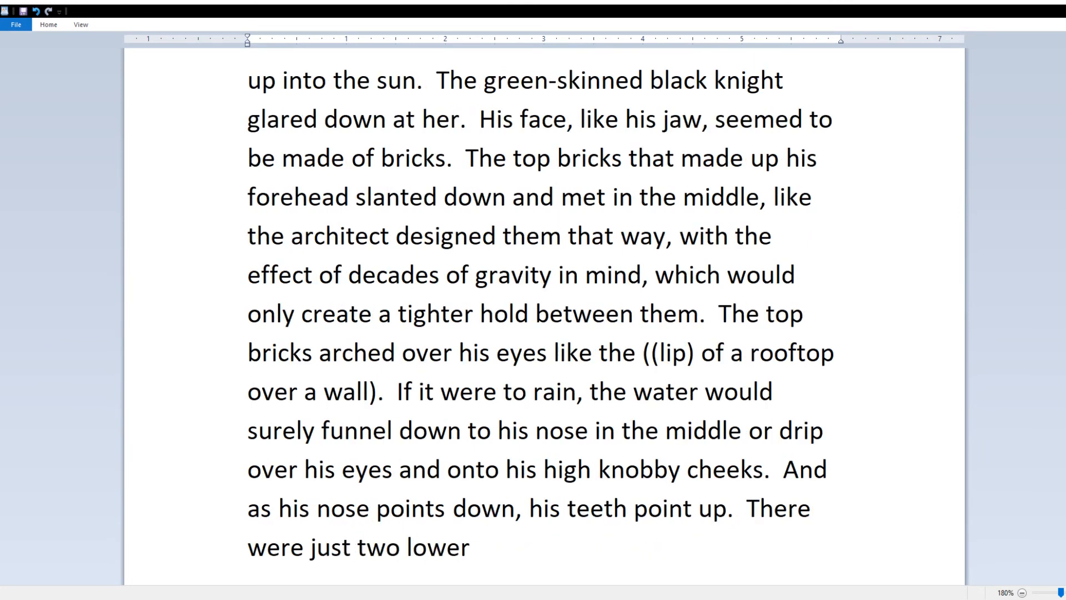
type("s lips")
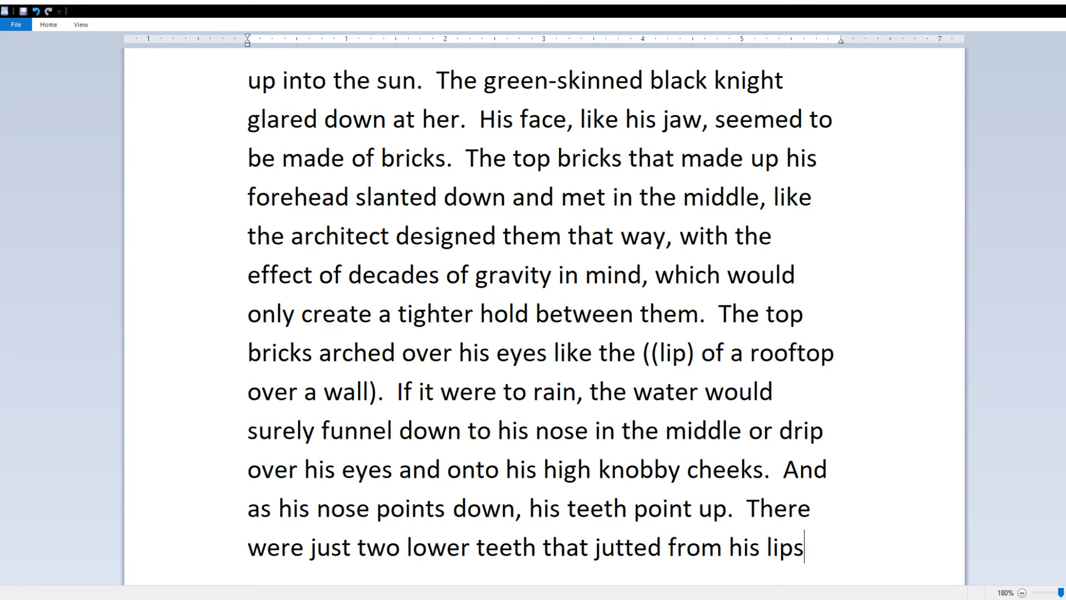
type(", which seemed to exten")
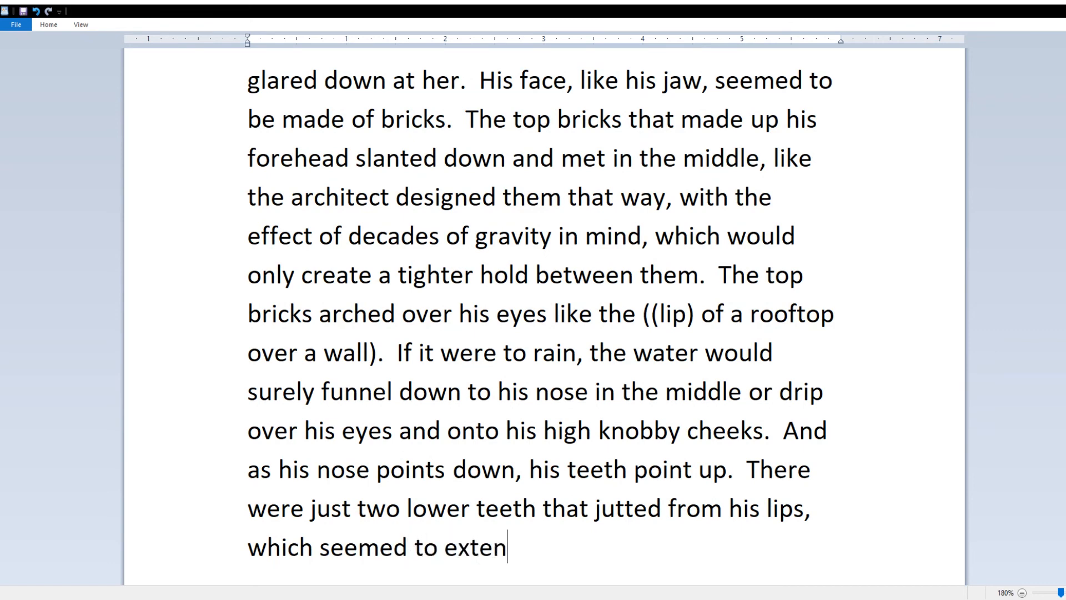
type("d farther into the cheeks")
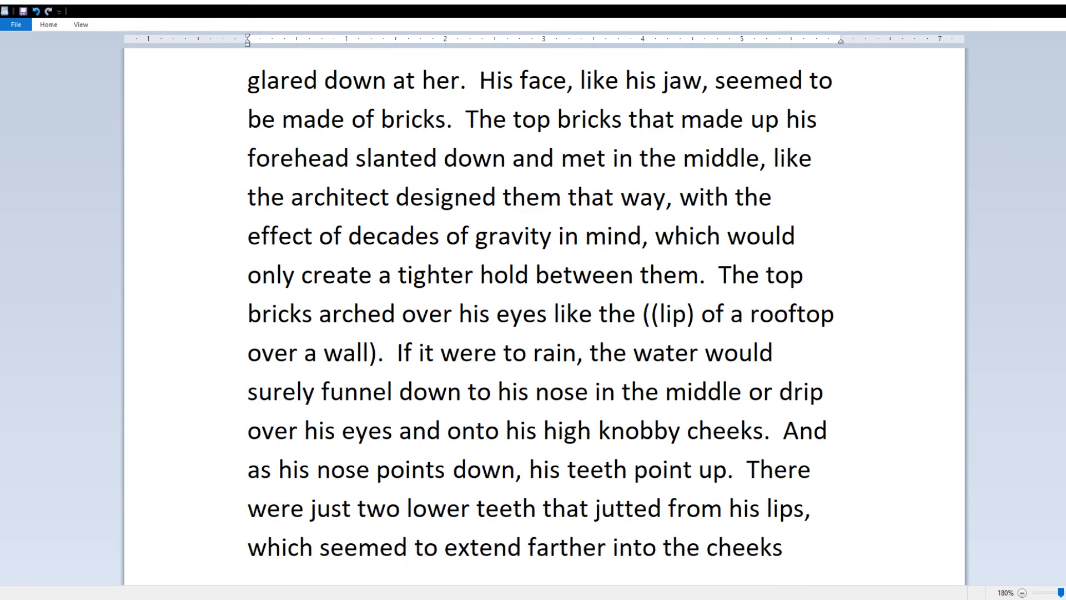
type(" than Eranthis was used to.")
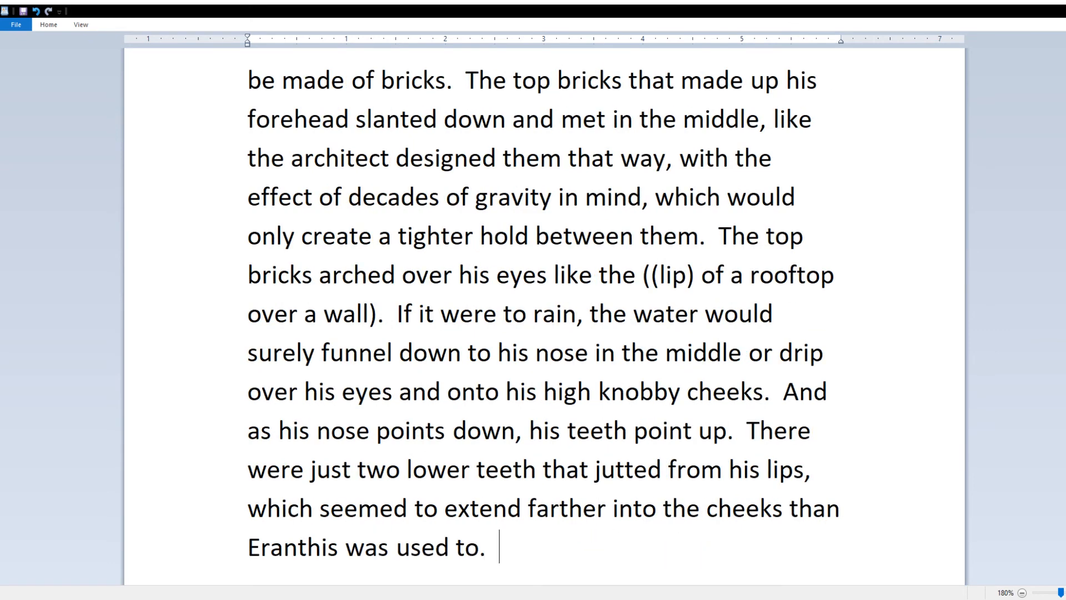
type("  But the t")
Step: Finish with Eranthis studying his teeth as the chamberpot-armored knight studies her, plus a [more intimidation] note
key("BackSpace")
key("BackSpace")
key("BackSpace")
key("BackSpace")
key("BackSpace")
type("his teeth")
key("BackSpace")
key("BackSpace")
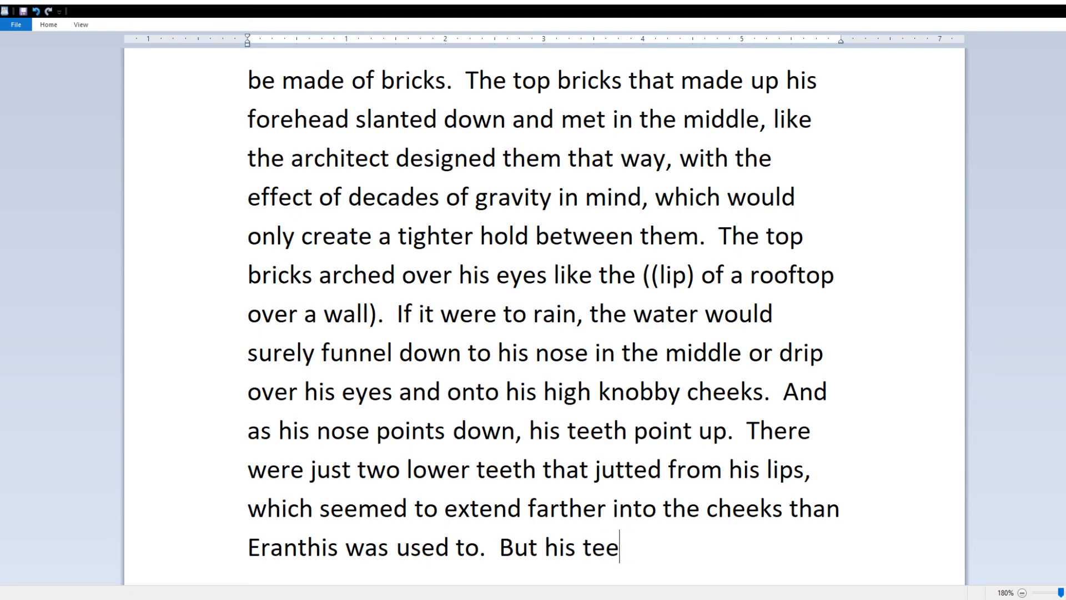
key("BackSpace")
key("BackSpace")
key("BackSpace")
key("BackSpace")
key("BackSpace")
key("BackSpace")
key("BackSpace")
type("Eranthis studied his teeth as much as the green-skin")
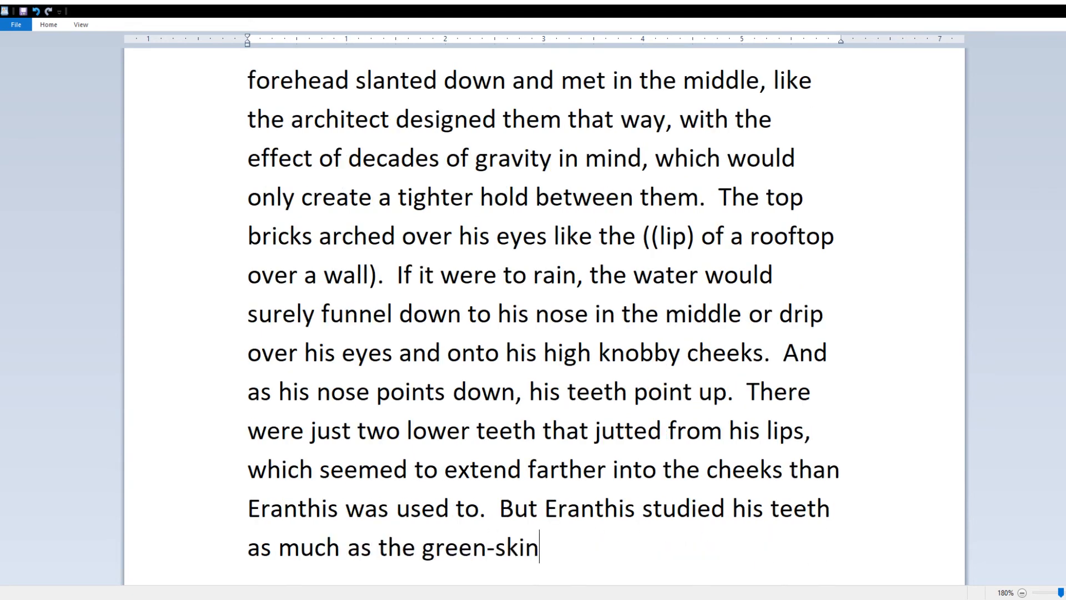
type("ned knight with ")
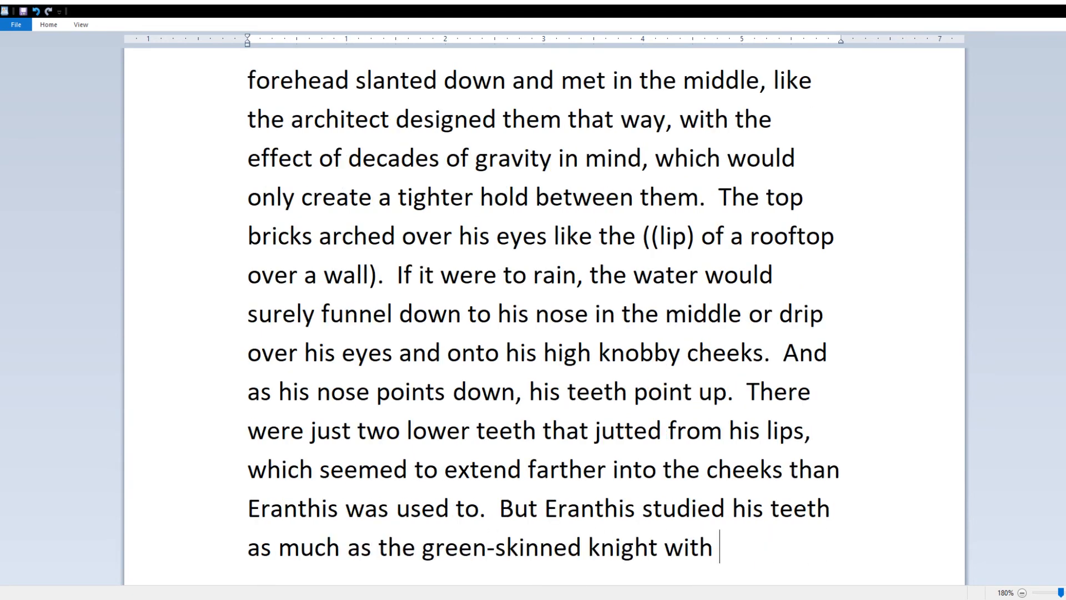
type("chamberpot armor studied her. [more intimidation]")
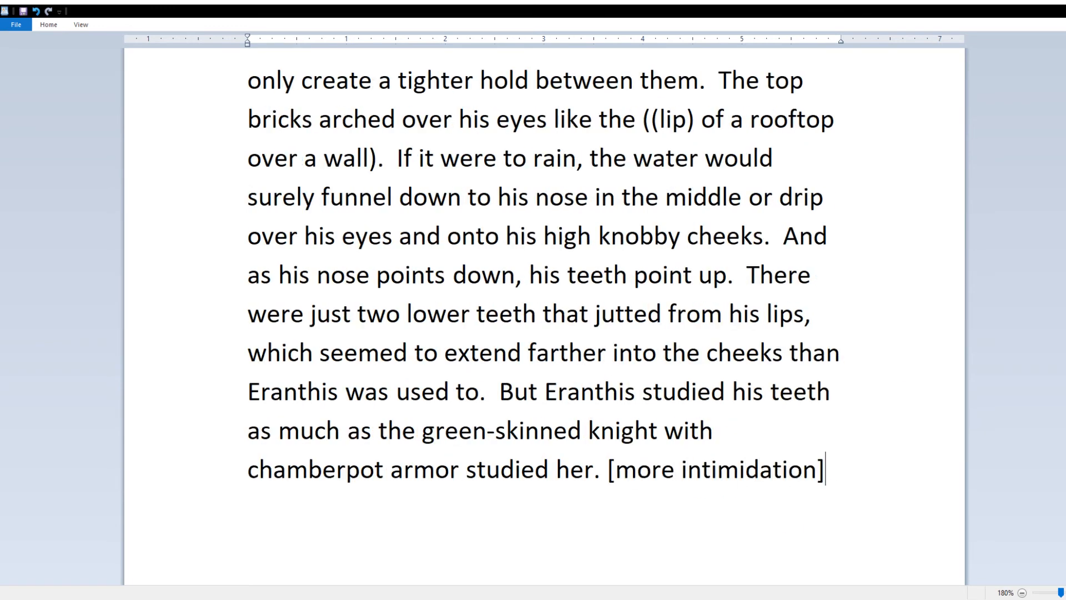
key("Return")
Step: Add the knight's line "Your nose is broken" and Eranthis blinking, "What?"
type("\"Your nose is broken,\" said the knih")
key("BackSpace")
type("ght.")
key("Return")
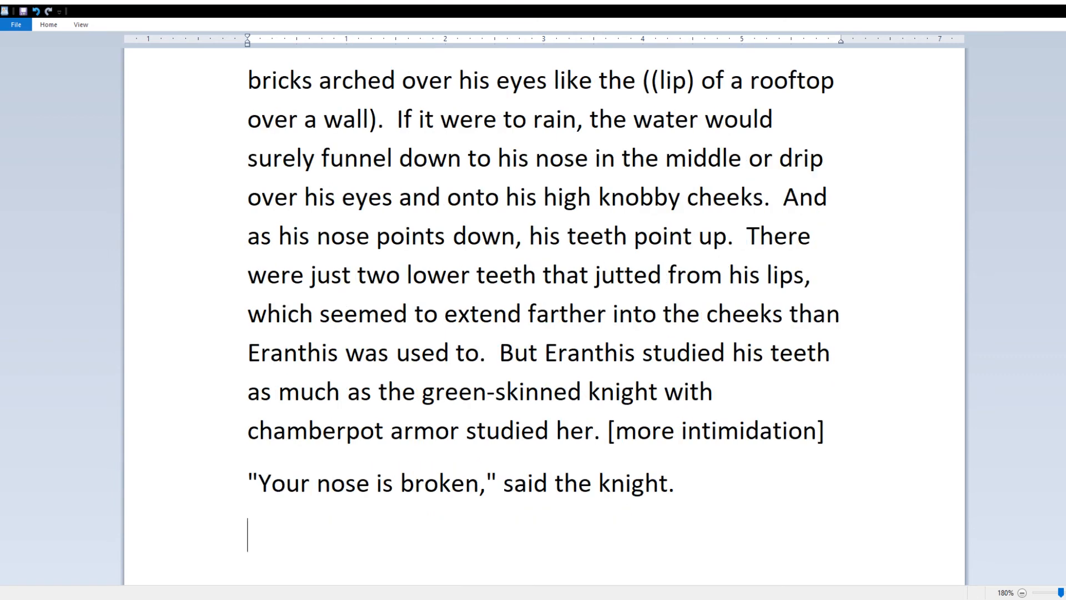
type("Eranthis blinked.  \"What?\"")
Step: After "said the knight," add a parenthetical aside comparing his long lips to a talking snake
left_click(678, 483)
type("His lips moved")
key("ctrl+BackSpace")
key("ctrl+BackSpace")
type("wide")
key("ctrl+BackSpace")
type("long lips ")
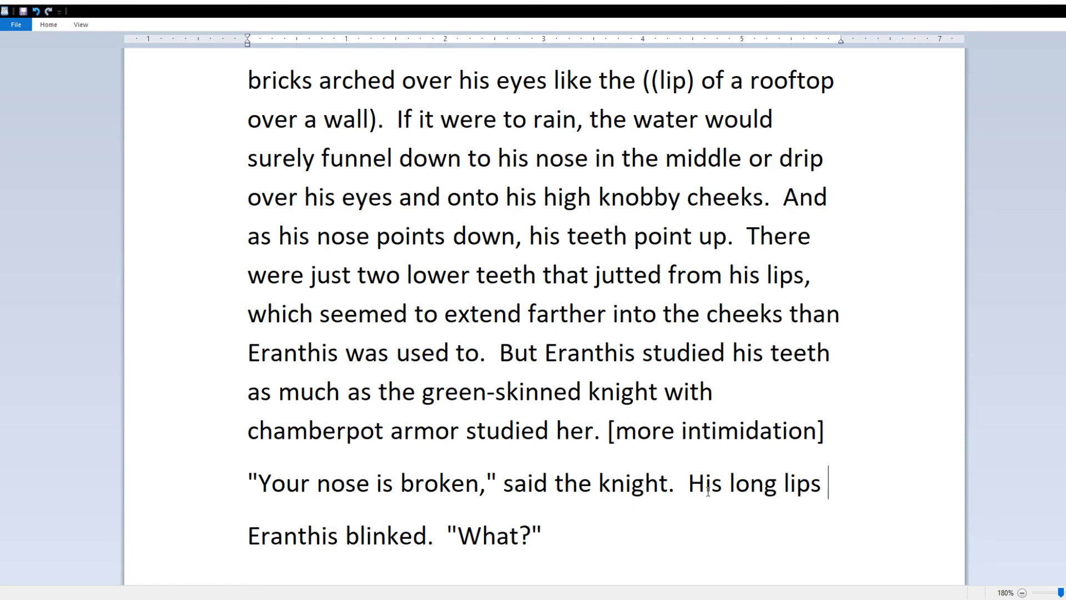
type("moved")
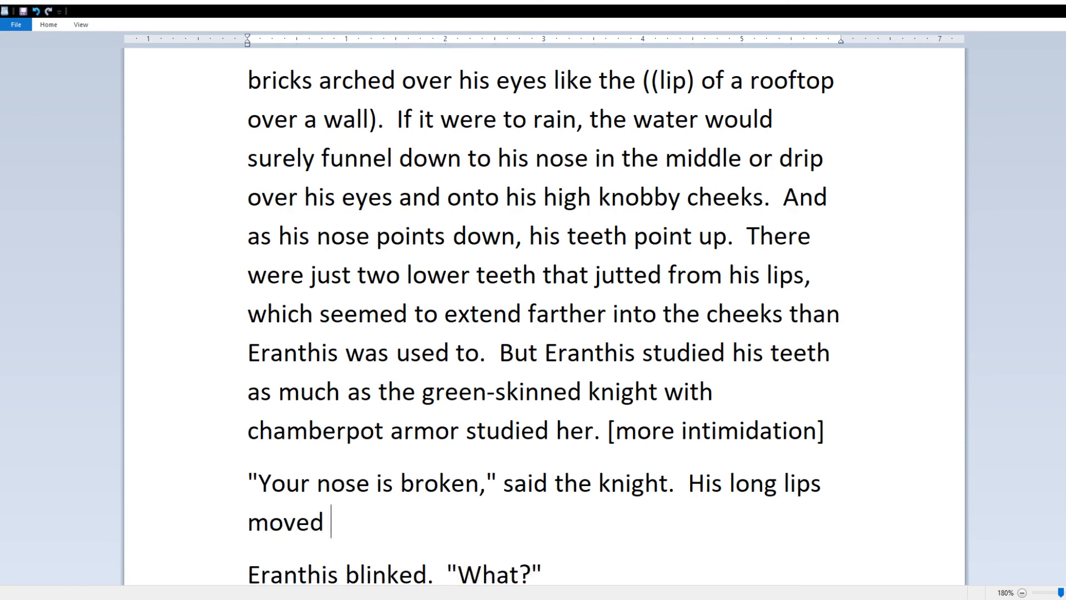
key("ctrl+BackSpace")
key("ctrl+BackSpace")
key("ctrl+BackSpace")
key("ctrl+BackSpace")
type("If a snake could articulate words, ")
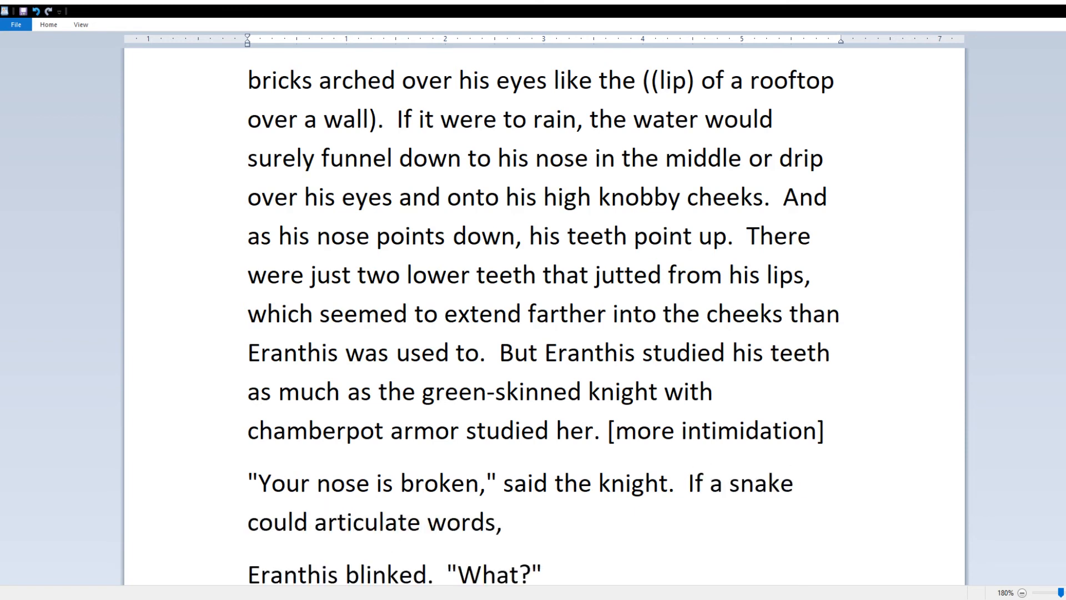
type("Eranthis thought that the knight's long lips would ")
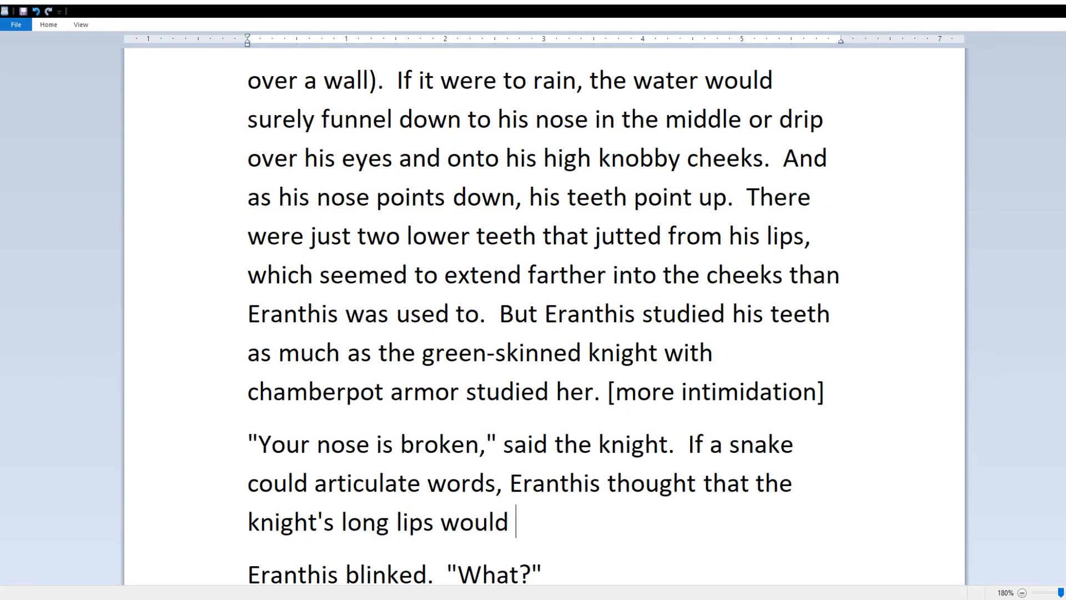
type("most resemble")
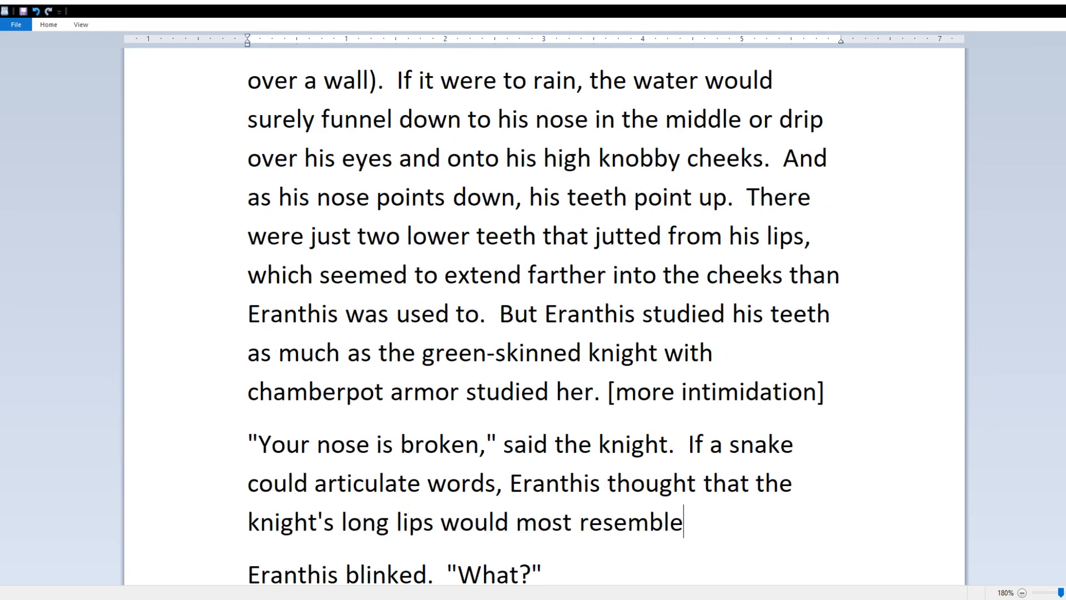
type(" that.)")
key("Up")
key("Up")
key("Left")
key("Left")
key("Left")
key("Left")
key("Left")
key("Left")
key("Left")
type("(")
key("Down")
key("Down")
key("Down")
Step: Add "We will have to reset it." and begin the paragraph "Eranthis felt her nose."
key("Return")
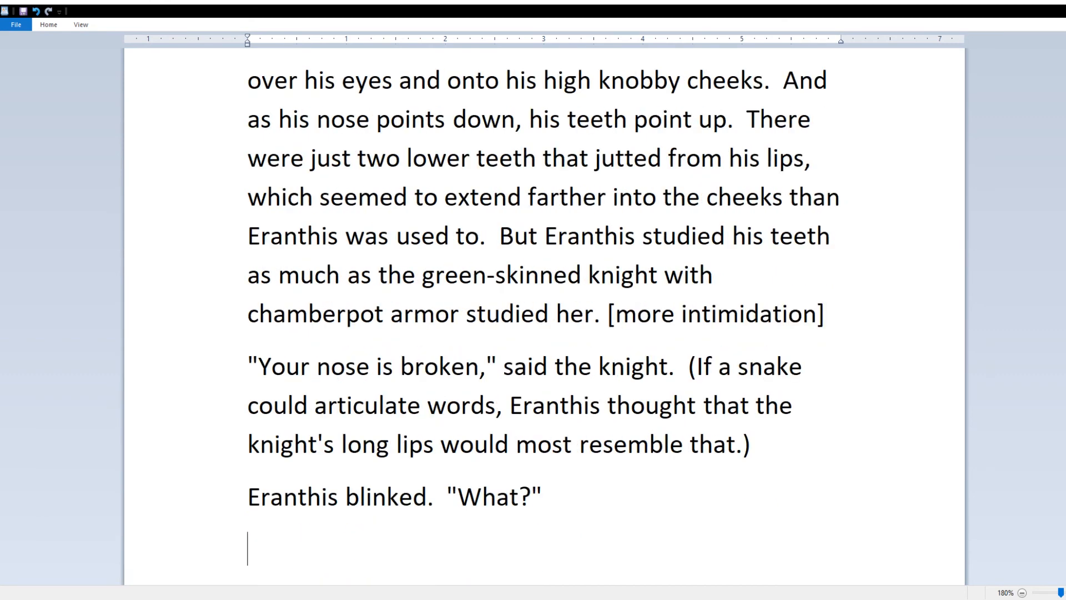
type("\"We will have to reset it.\"")
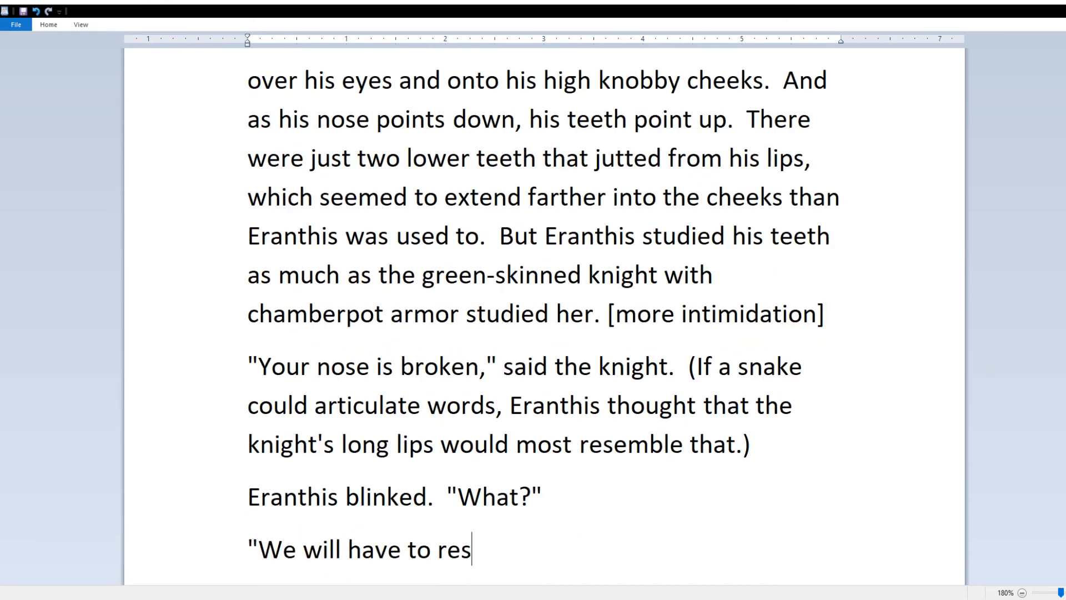
key("Return")
type("She ")
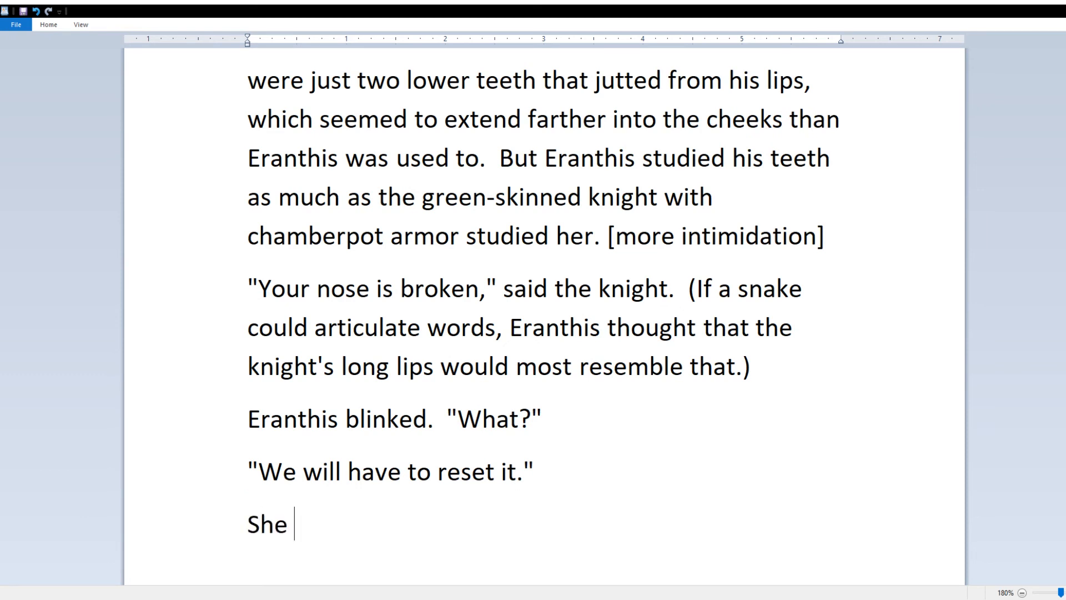
type("tried to feel at her nose")
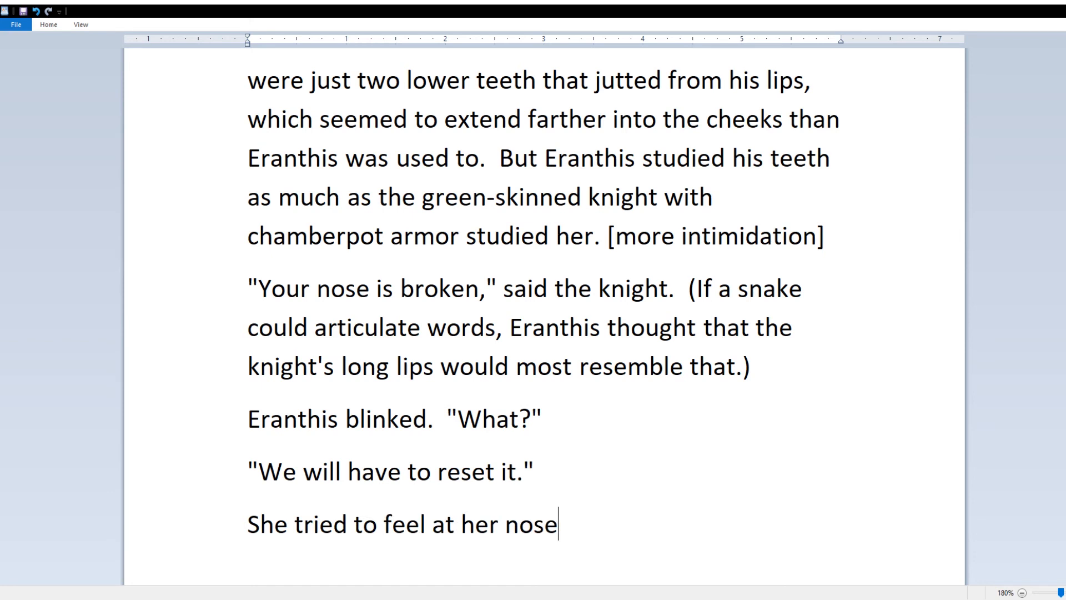
left_click_drag(288, 525, 248, 525)
type("Eranthis")
left_click(705, 522)
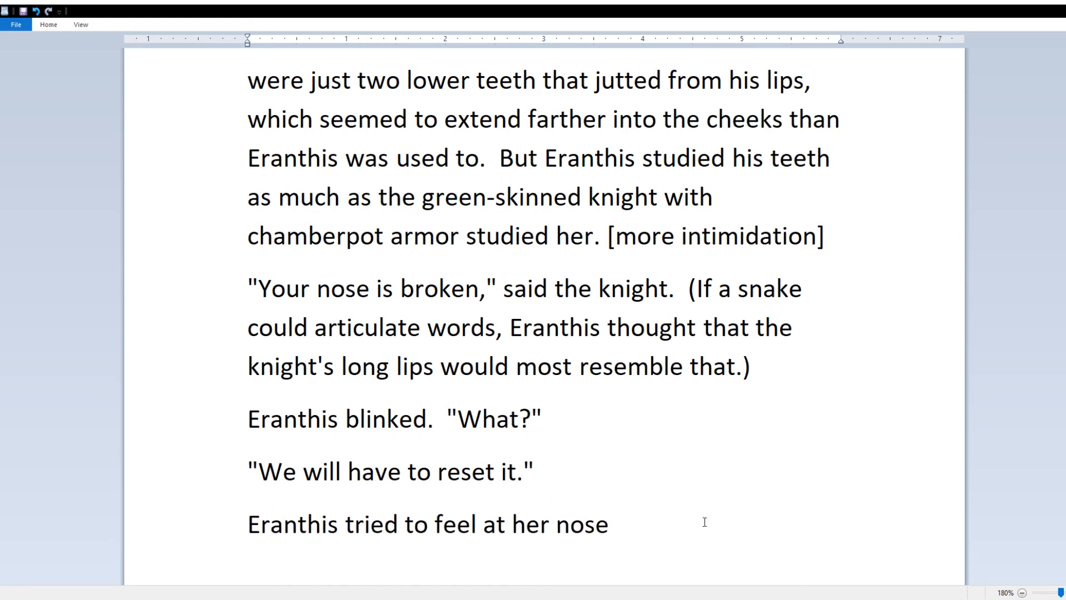
left_click_drag(483, 527, 346, 526)
type("felt")
Step: Continue with fingers like feathers, the swollen nose making her hands sweat, and "What do you mean?!"
left_click(517, 524)
type("like a")
key("BackSpace")
key("BackSpace")
key("BackSpace")
key("BackSpace")
key("BackSpace")
key("BackSpace")
type("as if her fingers were feathers.")
type("  It was swollen.  \"What do you mean?!")
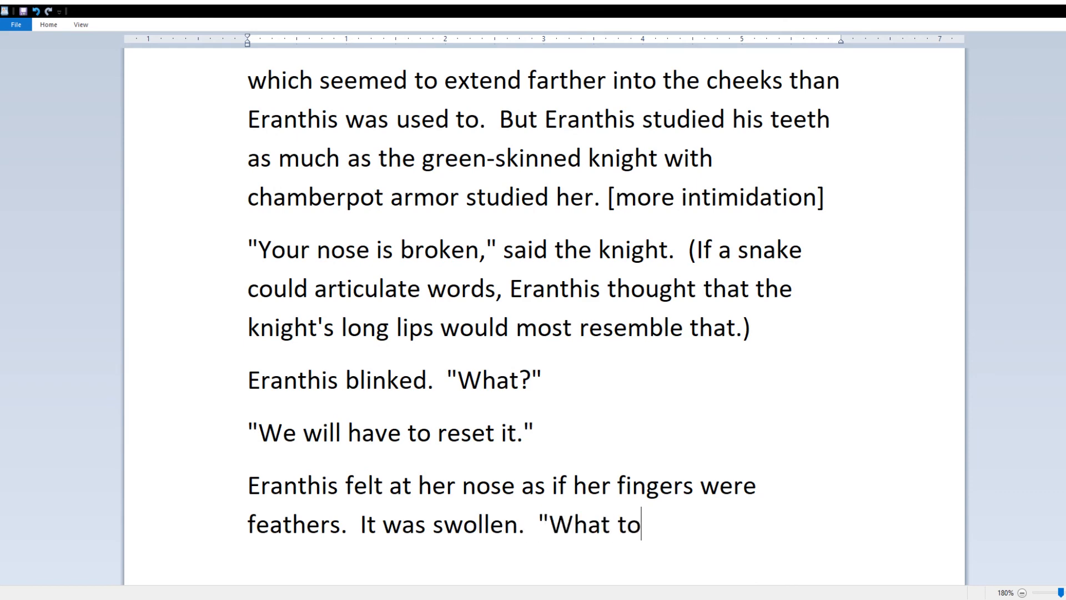
type("\"")
key("BackSpace")
key("BackSpace")
type("\"")
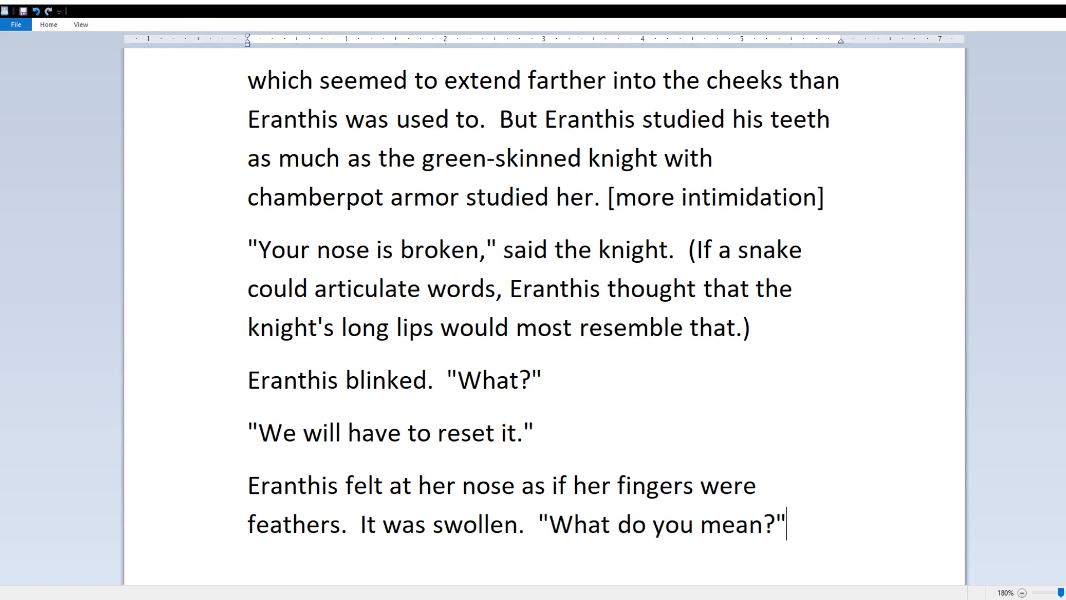
left_click(519, 525)
type("and that made her hands sw")
type("eat")
left_click(571, 520)
type("!")
left_click(618, 521)
Step: Start a paragraph where the green knight takes up his coif
key("Return")
type("The knight")
key("BackSpace")
key("BackSpace")
key("BackSpace")
key("BackSpace")
key("BackSpace")
key("BackSpace")
type("green knight ")
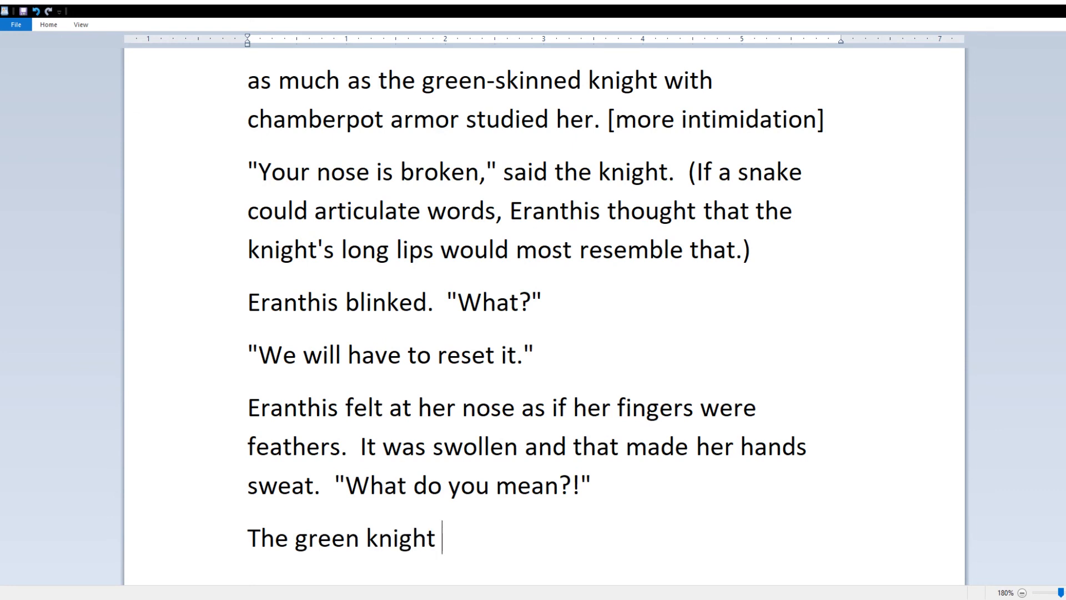
type("took up")
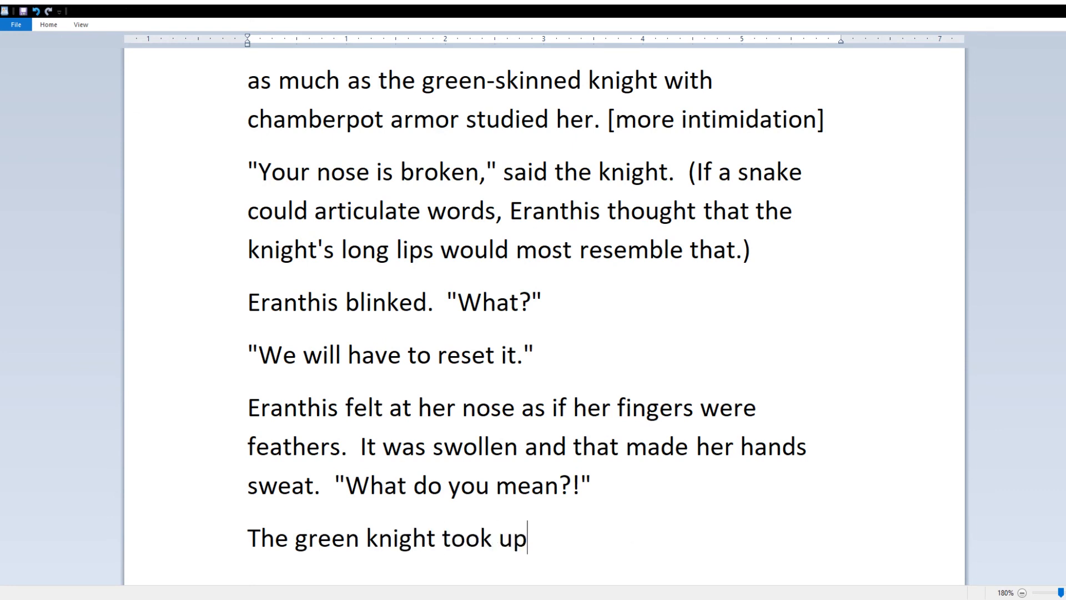
type(" his coif.  \"We will just")
Step: Have the knight say "Bite on this." and Eranthis shake her head, "No!"
key("BackSpace")
key("BackSpace")
key("BackSpace")
key("BackSpace")
key("BackSpace")
key("BackSpace")
key("BackSpace")
key("BackSpace")
key("BackSpace")
key("BackSpace")
key("BackSpace")
key("BackSpace")
key("BackSpace")
type("Bite on this.\"")
key("Return")
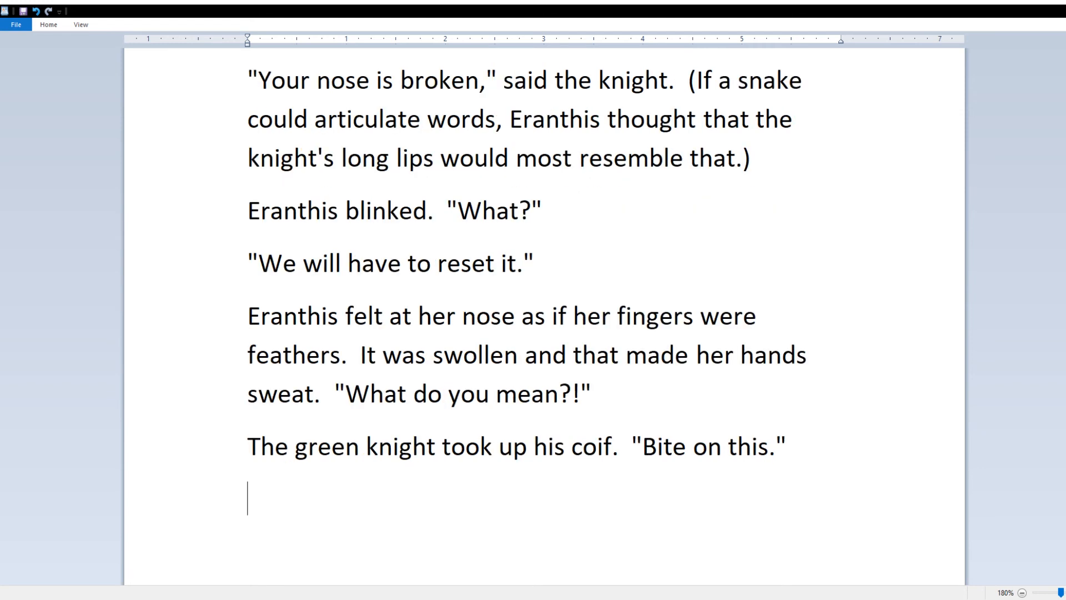
type("Eranthis shook her head")
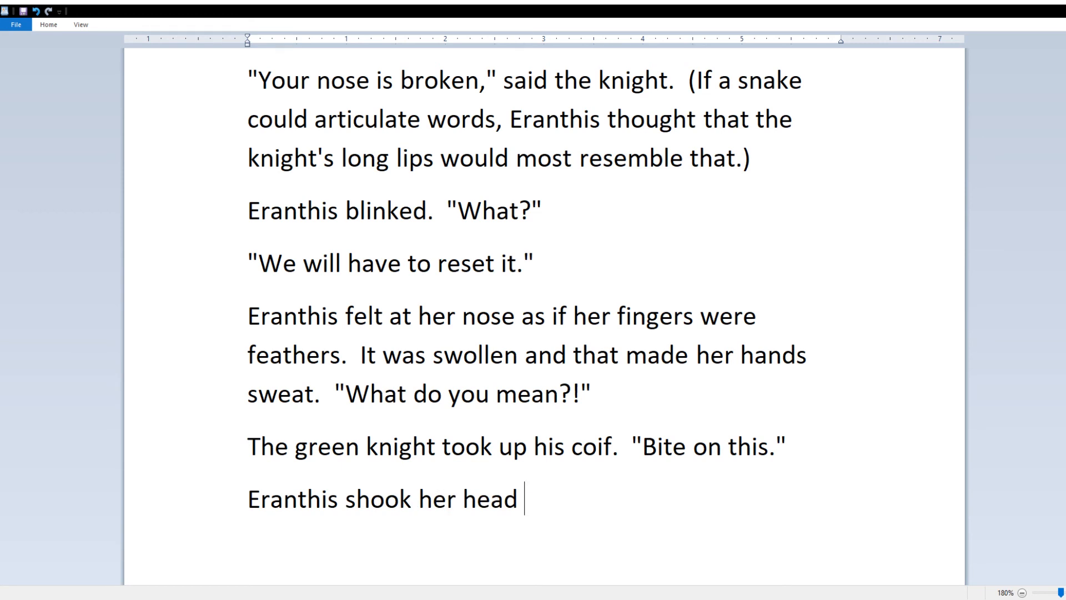
key("BackSpace")
type(".  \"No!\"")
key("Return")
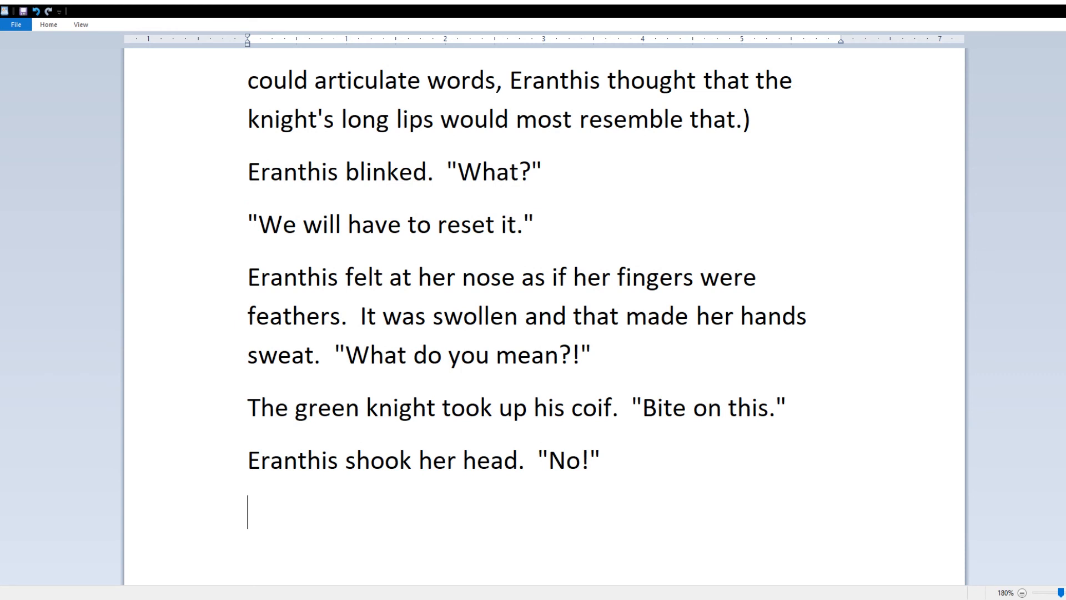
Step: Add the knight's warning, "Unless you want to break your teeth."
type("The knight")
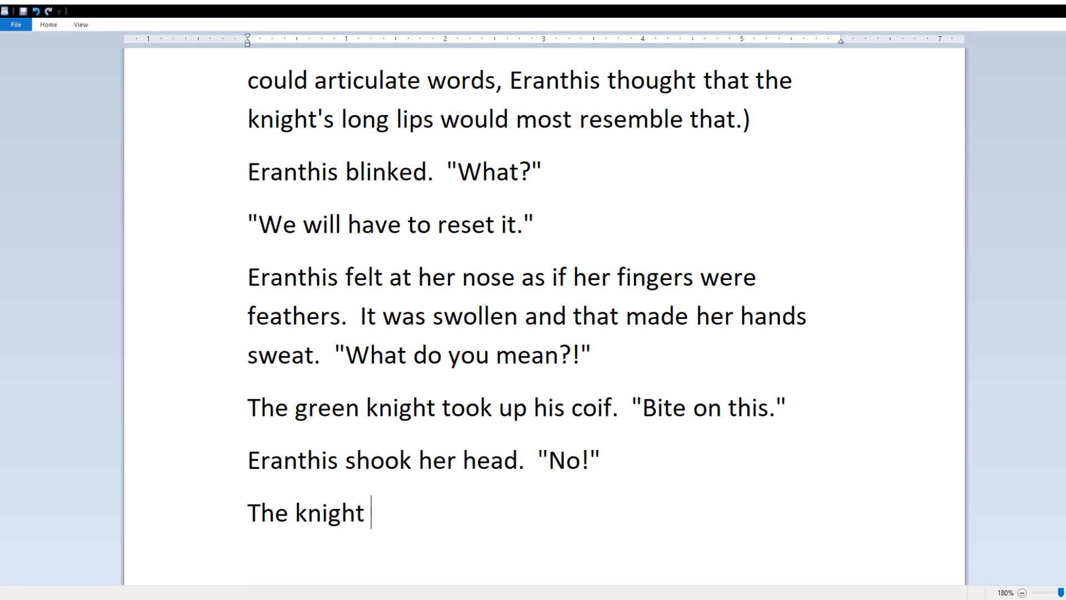
key("ctrl+BackSpace")
key("ctrl+BackSpace")
type("\"Unless you want to break your teeth.\"")
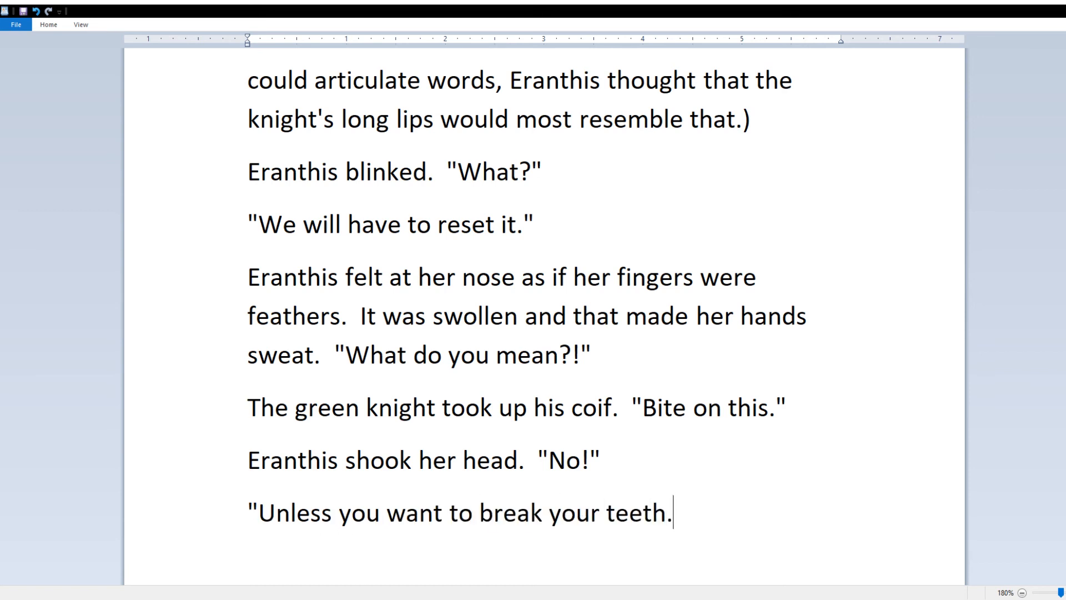
key("Return")
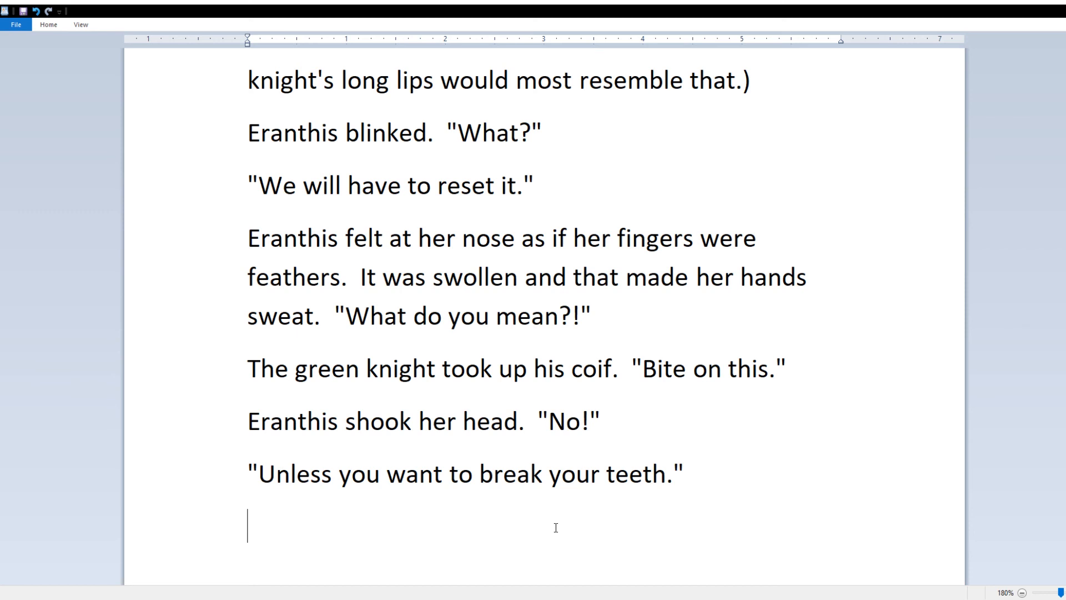
Step: Add Eranthis's refusal, the knight's "Then hold still.", and begin "Stop," said Eranthis
type("\"I'm not putting that nasty thing in my mouth.\"")
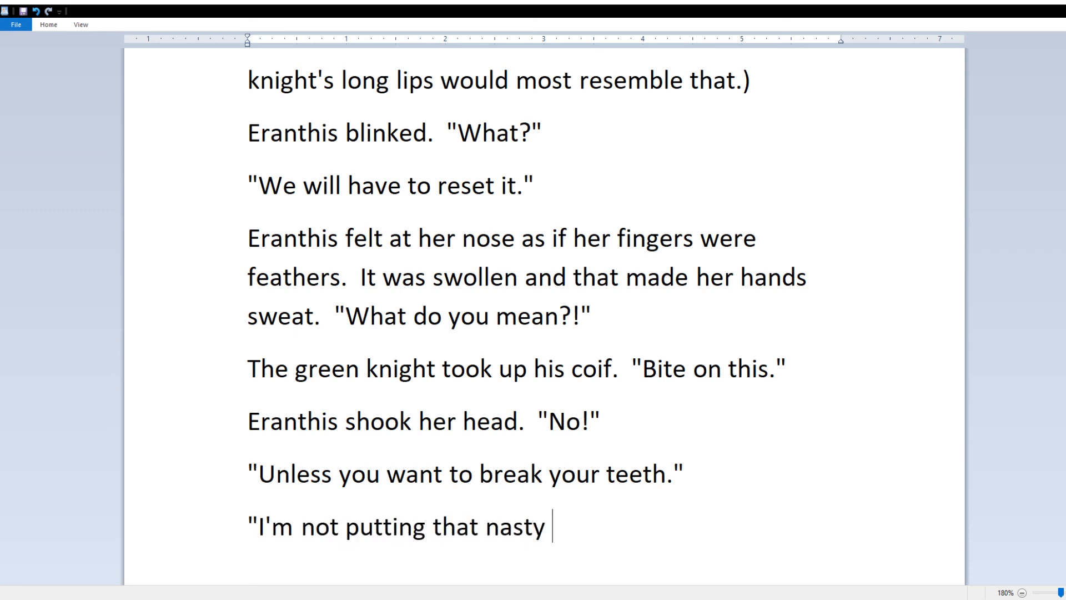
key("Return")
key("BackSpace")
key("BackSpace")
type("\"")
key("Return")
type("The knight ")
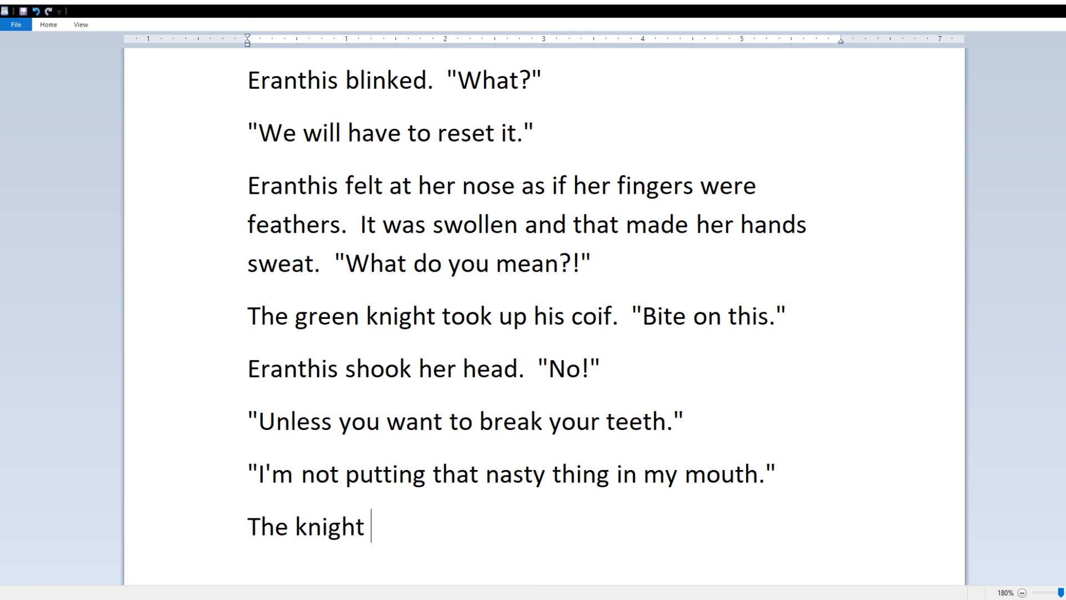
type("deepened the wrinkles around his nose.  \"Then hold")
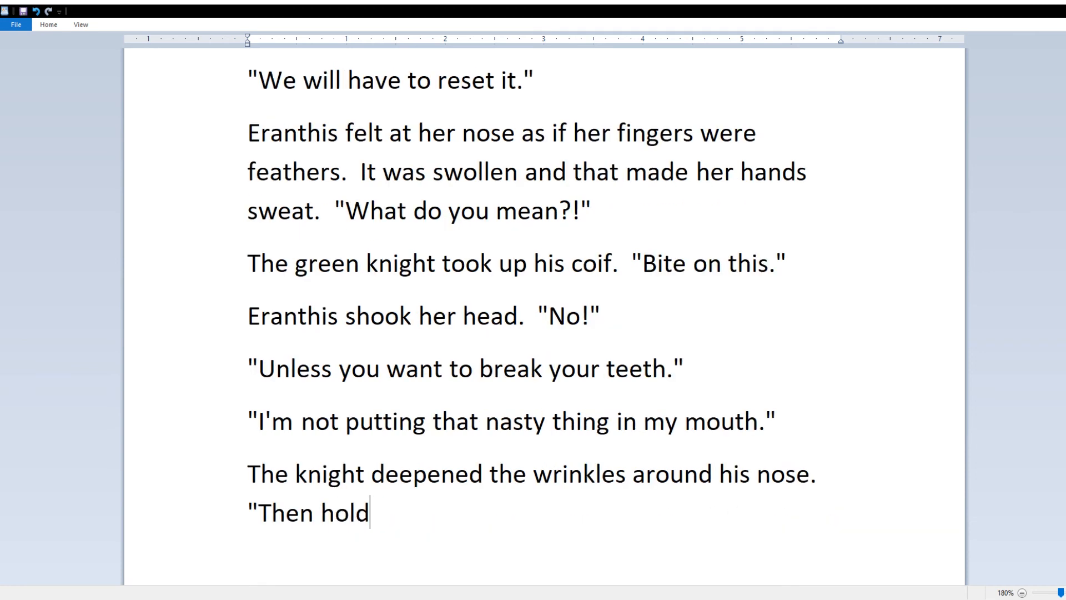
type(" still.\" \"Stop,\"")
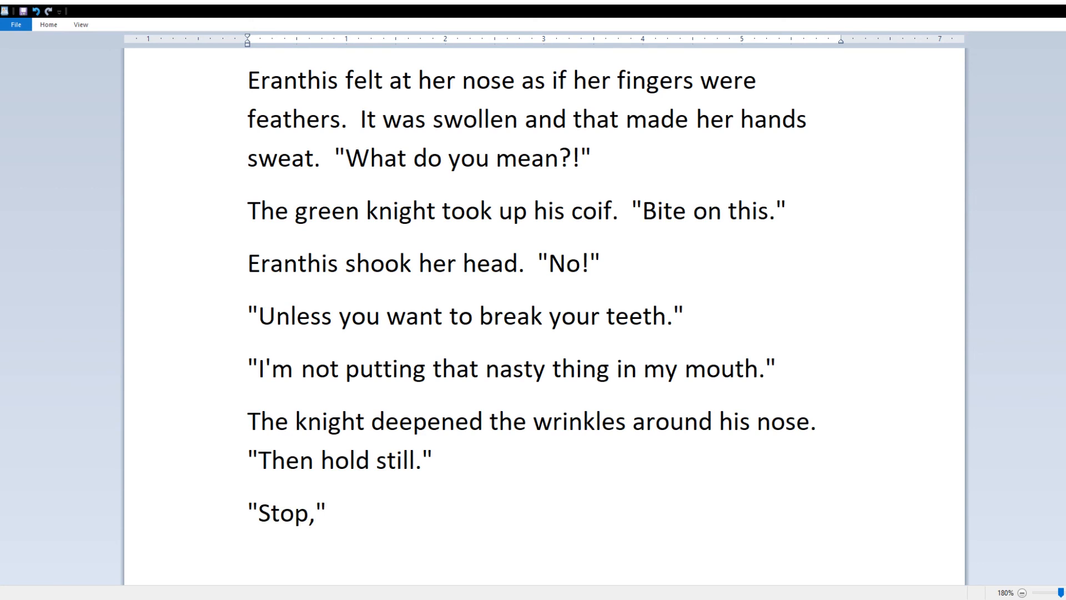
type(" said Eranthis, \"get away from me!\"")
Step: Add the knight asking if she wants a broken nose forever; insert "shielding her nose," in the Stop line
key("Return")
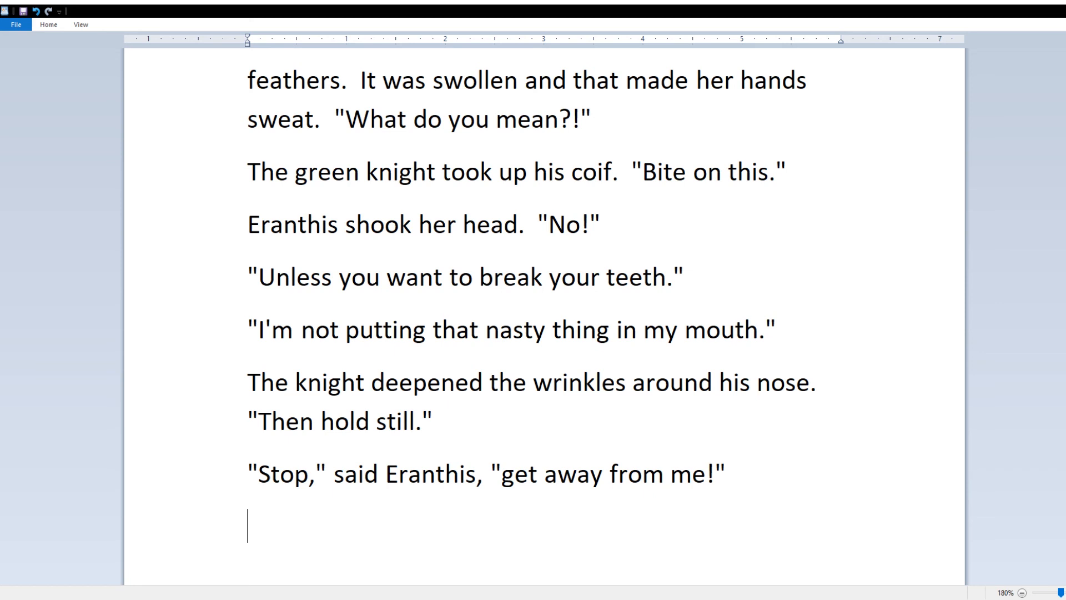
type("He tossed open his hands.  \"You want a broken nose for the rest of your life?\"")
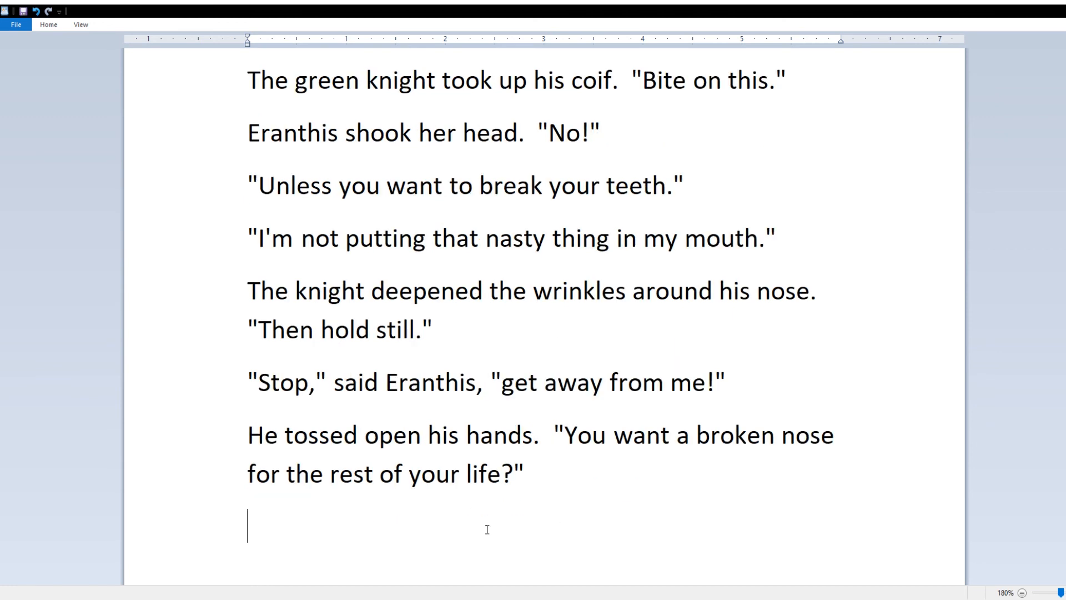
left_click(490, 382)
type("shielding her nose,")
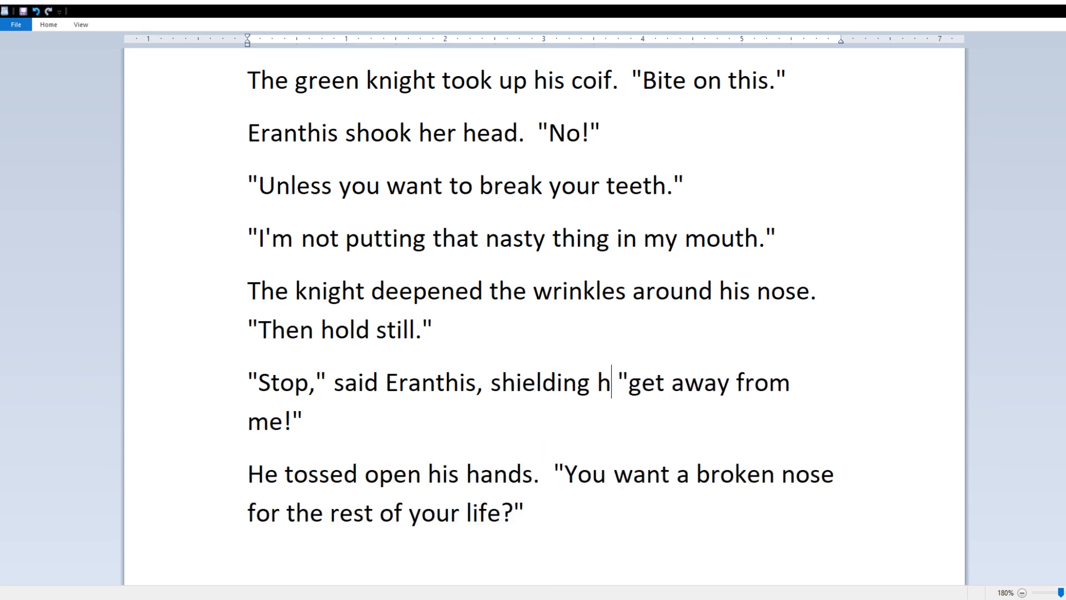
Step: Add "No, but...." and "Eranthis was grabbed by the hair and pulled over to the knight."
left_click(469, 549)
type("\"No, but....")
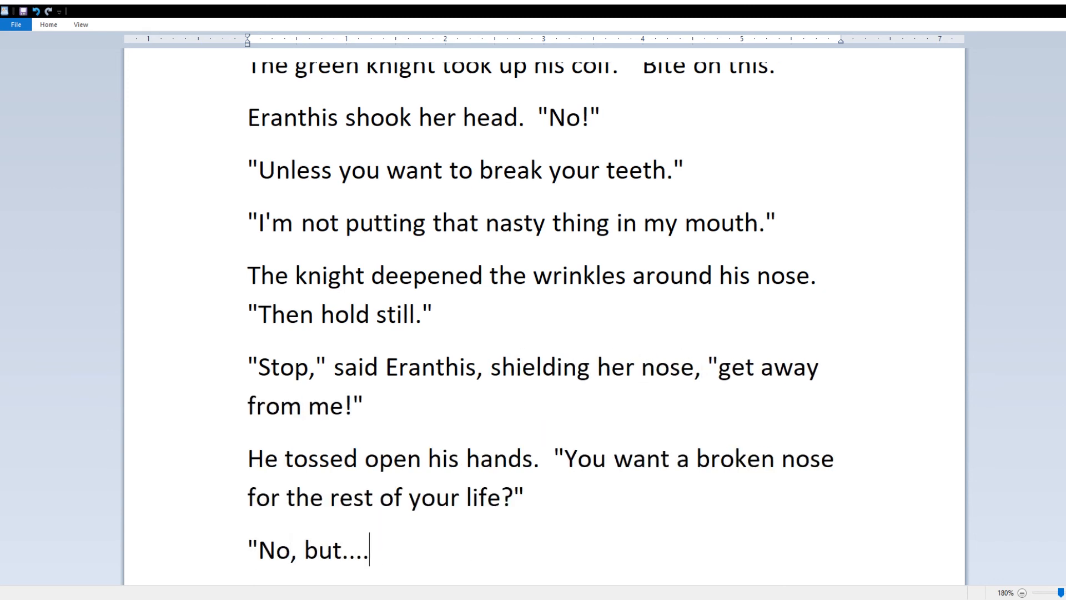
type("\"")
key("Return")
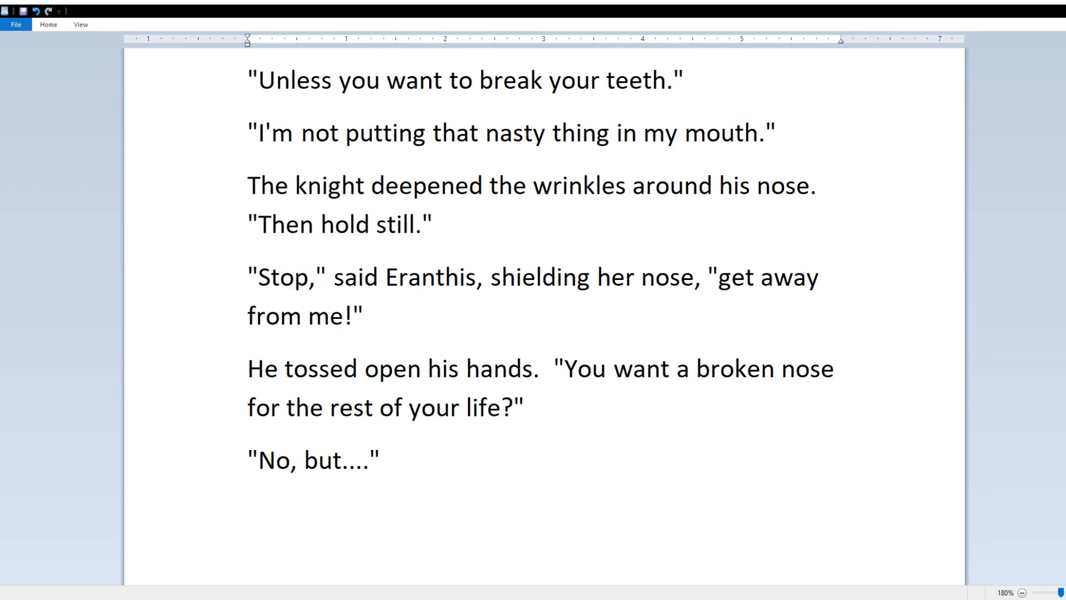
type("Eranthis was grabbed by the hair")
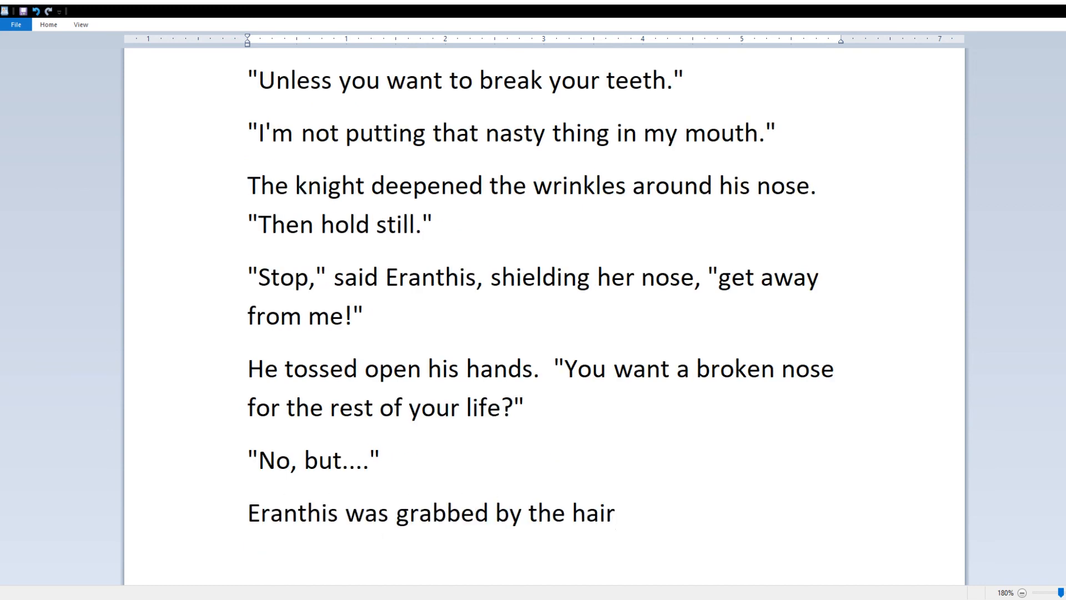
type(" and pulled over to the knight.")
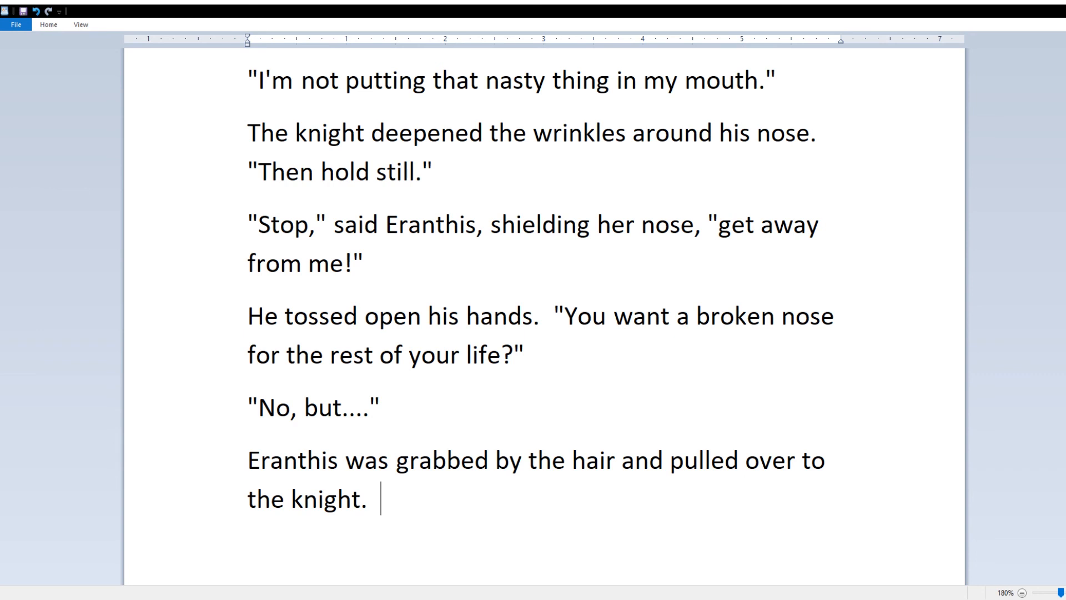
Step: Add "Open your mouth," and describe his calm voice falling on her like a stack of bricks
type("She looked up at the")
key("BackSpace")
key("BackSpace")
key("BackSpace")
key("BackSpace")
type("him.  \"Open your mouth,\" he said.")
key("Return")
type("\"Do you know ")
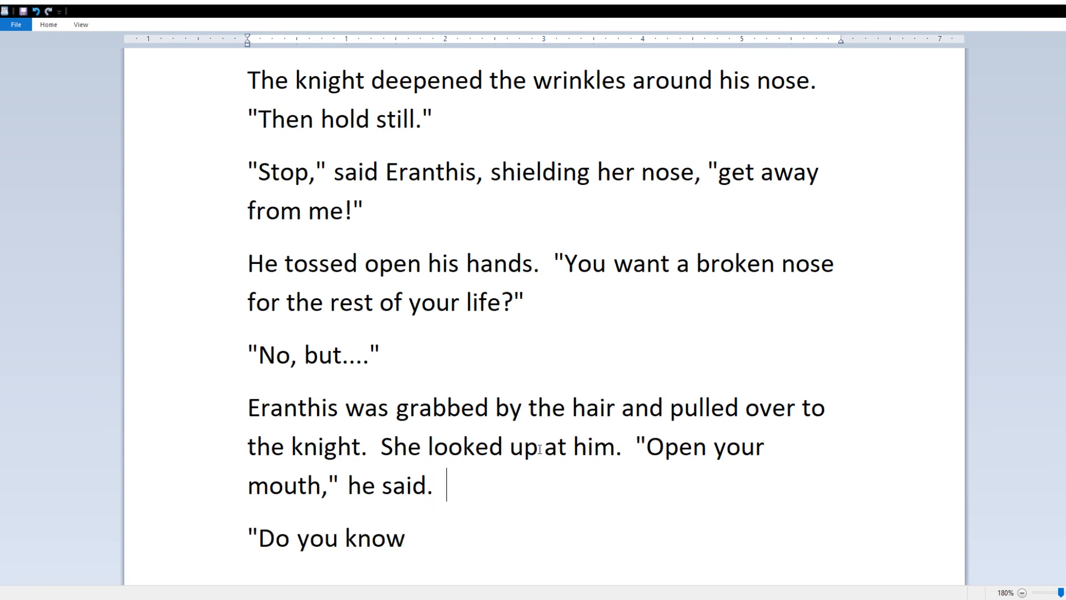
type("His voice was not risen, nor ")
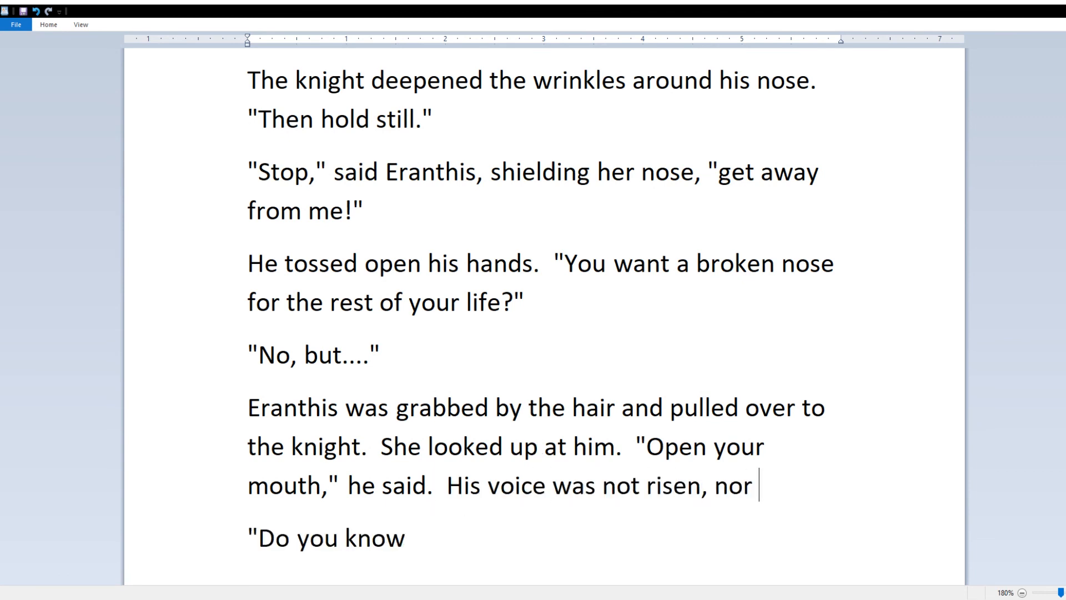
type("did it sound aggitated")
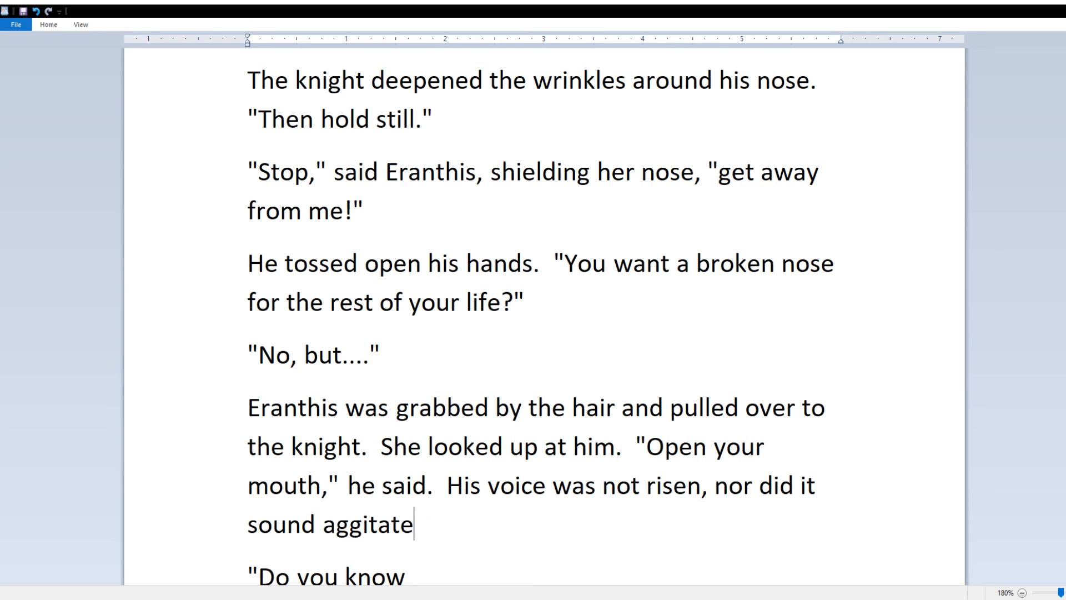
scroll(547, 440, "down", 1)
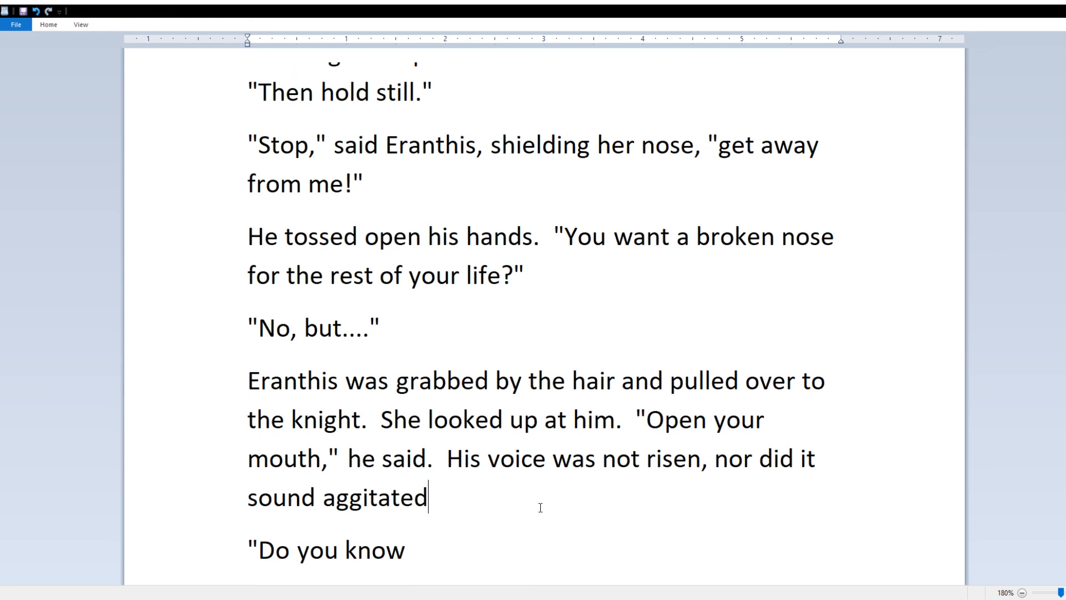
type(", but it fell onto Eranthis like a stack of bricks.")
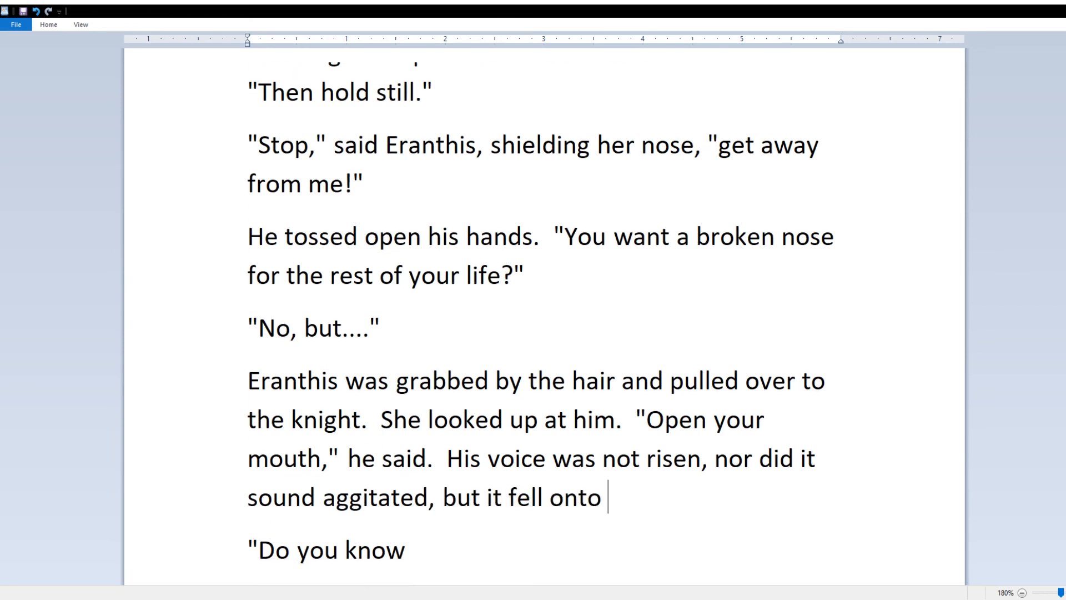
Step: Finish "Do you know what you're doing?" and his reply "Yes," shoving his coif in, "Mostly."
scroll(576, 548, "down", 1)
left_click(576, 547)
type("what you're doing?\"")
key("Return")
type("\"Mostly.\"")
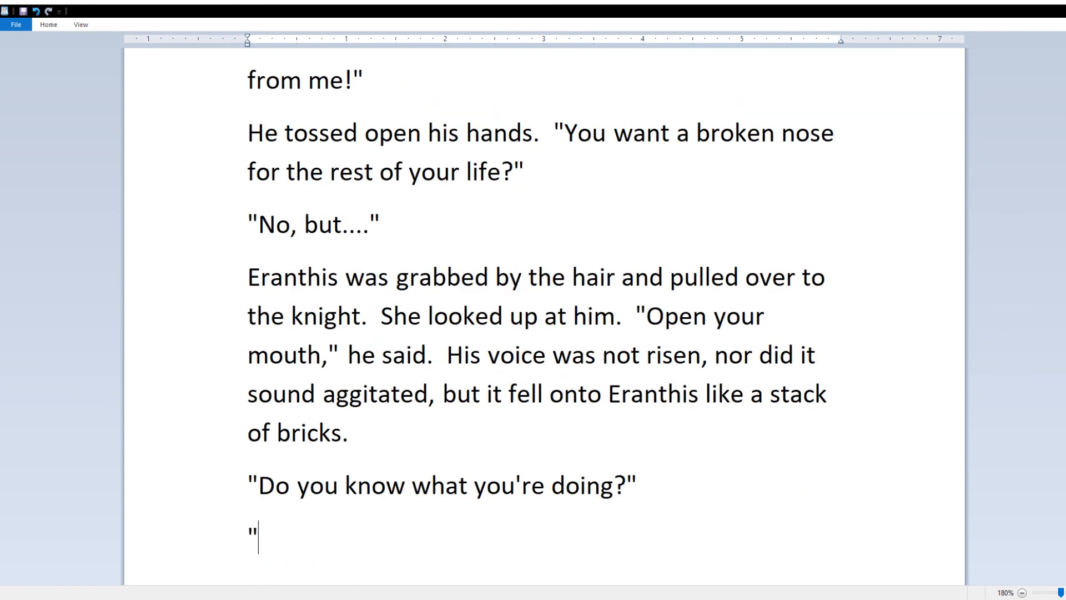
key("Return")
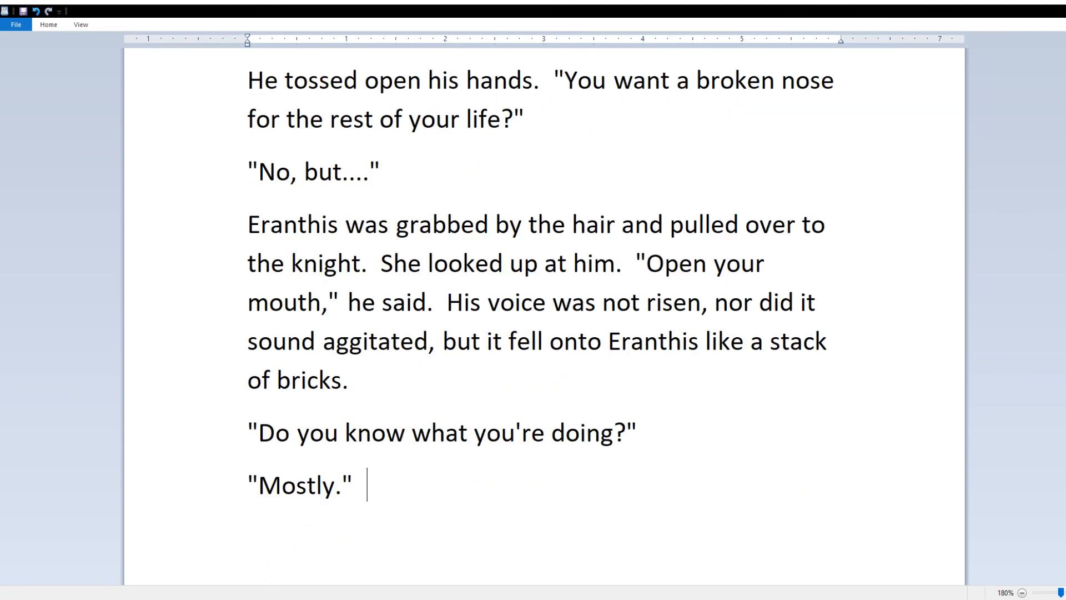
key("BackSpace")
key("BackSpace")
key("BackSpace")
key("BackSpace")
key("BackSpace")
key("BackSpace")
key("BackSpace")
key("BackSpace")
key("BackSpace")
type("Yes,\" he said, shoving his coid")
key("BackSpace")
type("f in her mouth.  \"Mostly.\"")
key("Return")
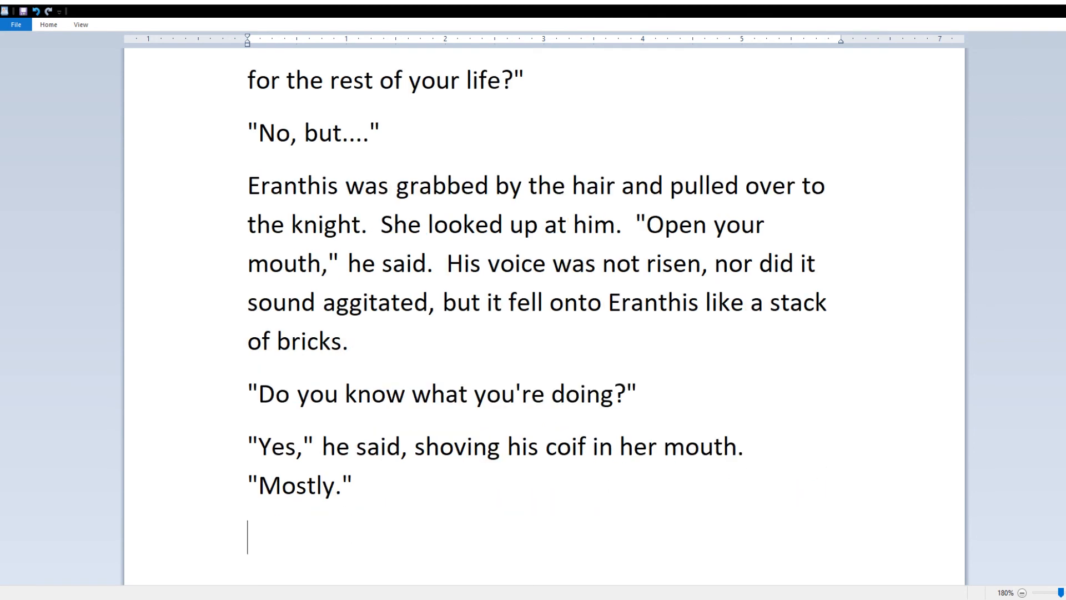
Step: Insert "the (poll/pate/dome-piece) of" after "shoving" in the coif line
type("Eranthis")
left_click(503, 449)
type("the top of")
left_click(587, 448)
key("BackSpace")
key("BackSpace")
key("BackSpace")
type("(poll/pate/dome-piece")
type(")")
key("Left")
type("/dome-")
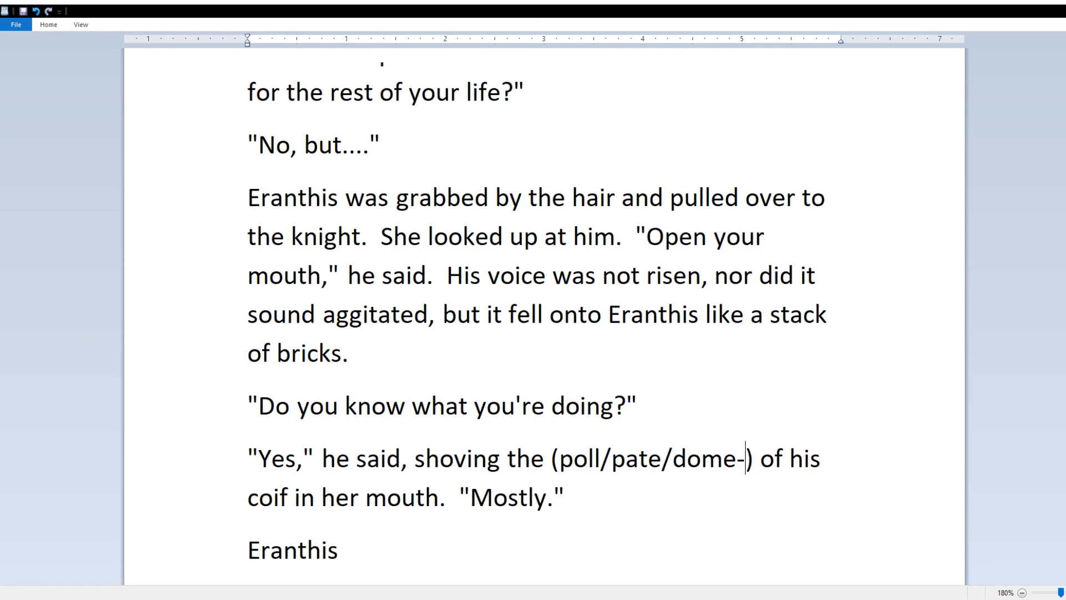
type("piece")
Step: Add Eranthis trying to pull away from the monster-toothed knight, who says "Hold. Still."
left_click(444, 573)
type("pulled away")
key("BackSpace")
key("BackSpace")
key("BackSpace")
key("BackSpace")
key("BackSpace")
key("BackSpace")
key("BackSpace")
key("BackSpace")
key("BackSpace")
key("BackSpace")
key("BackSpace")
type("tried to pull away, but the green-skinned, snake-lipped, curse")
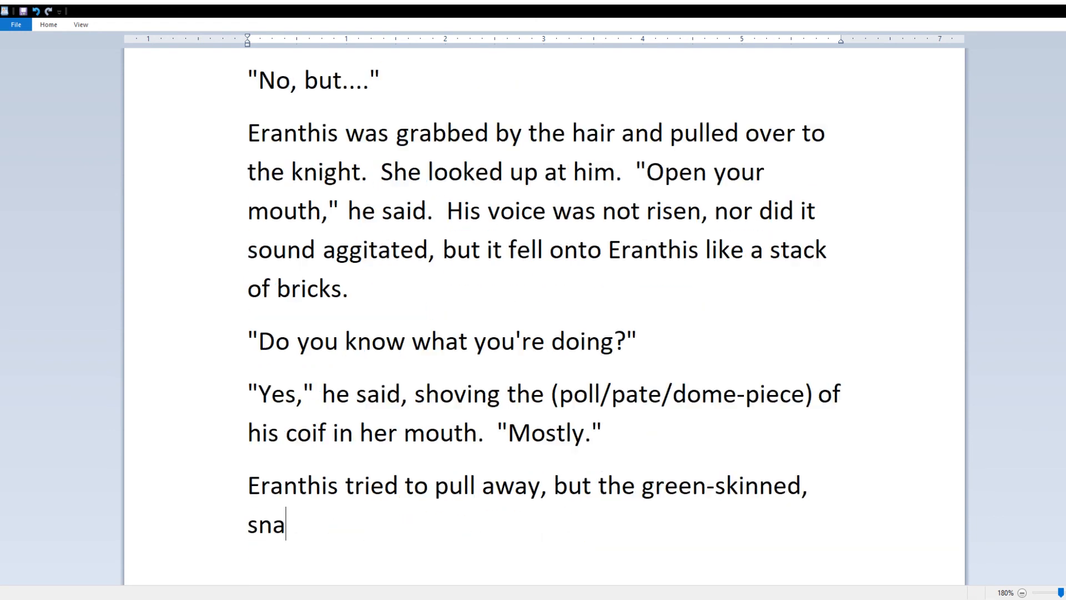
key("BackSpace")
key("BackSpace")
key("BackSpace")
key("BackSpace")
key("BackSpace")
type("monster-too")
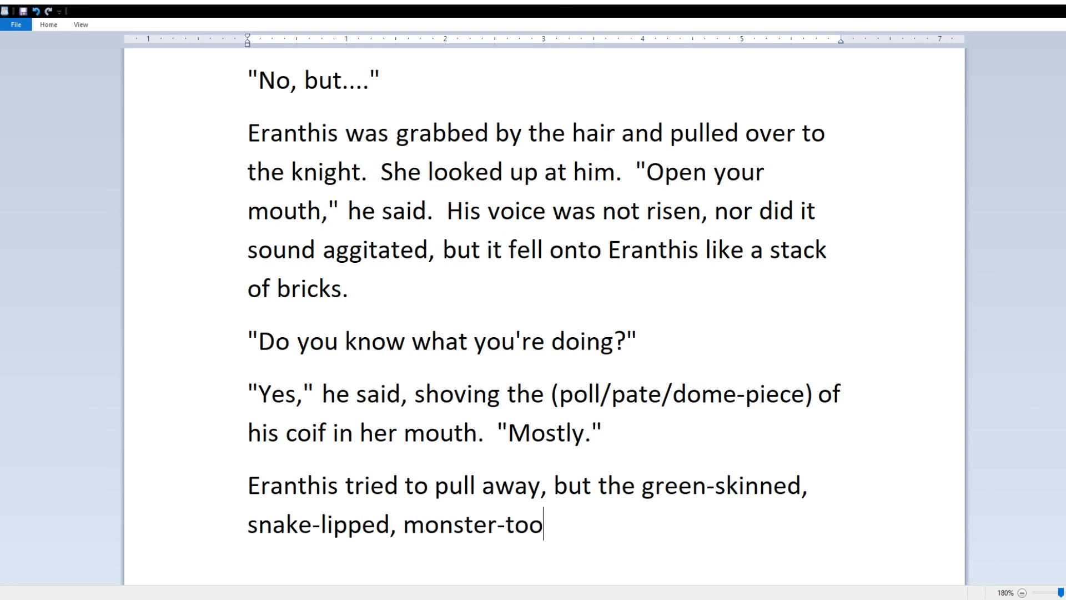
type("thed knight still had")
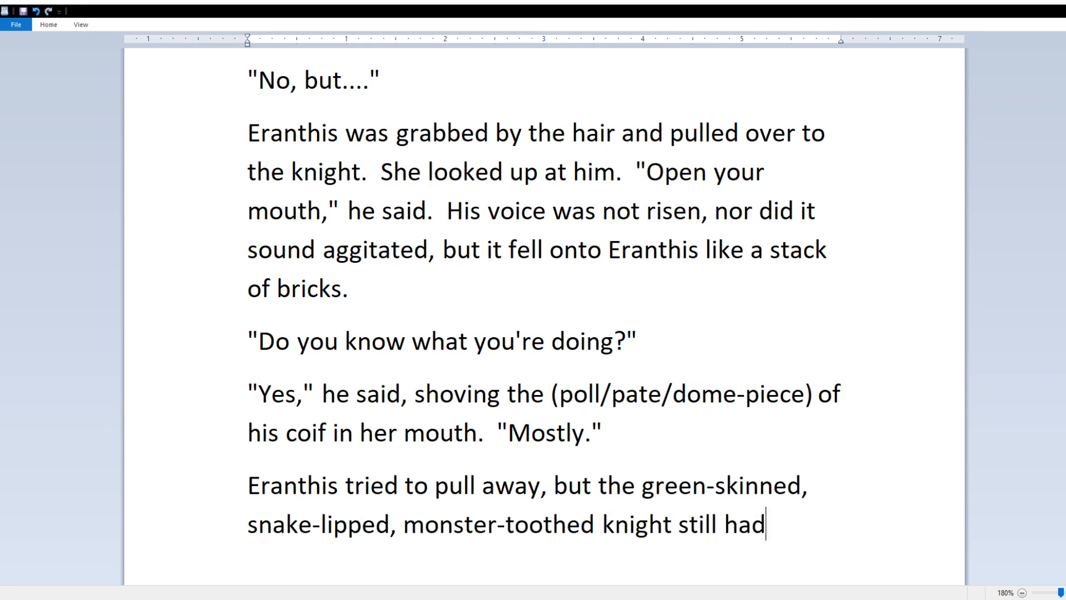
type(" her by the hair.  \"H")
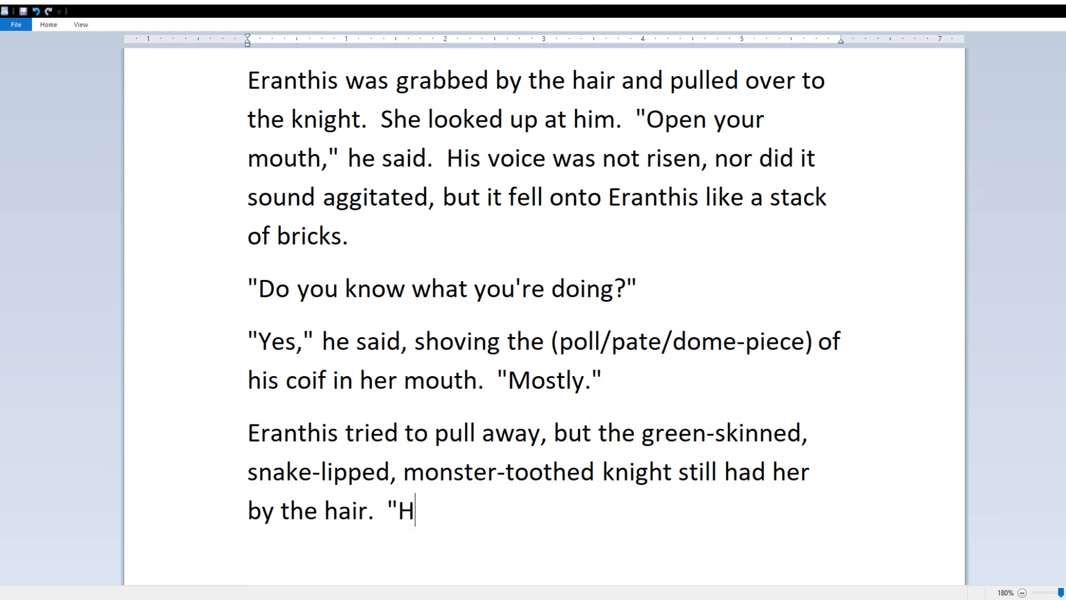
type("old.  Still.\"")
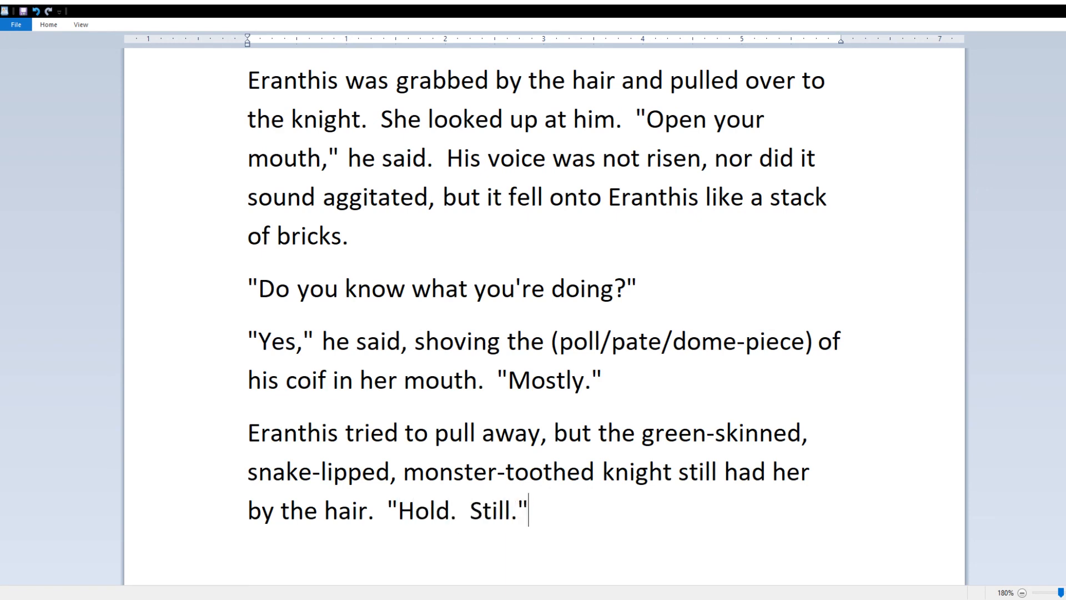